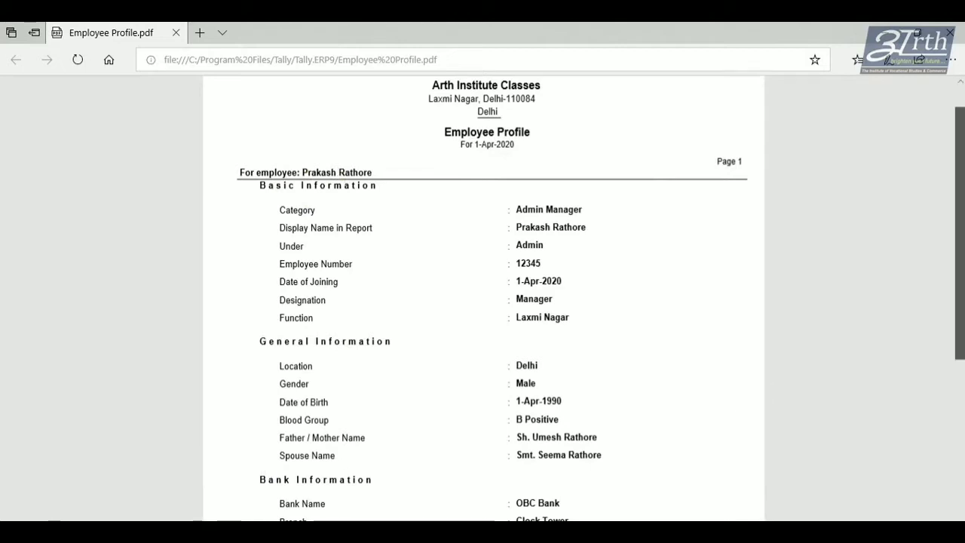
Scroll up and down through the open document to review its contents.
{"action": "scroll", "coordinate": [960, 226], "scroll_direction": "down", "scroll_amount": 4}
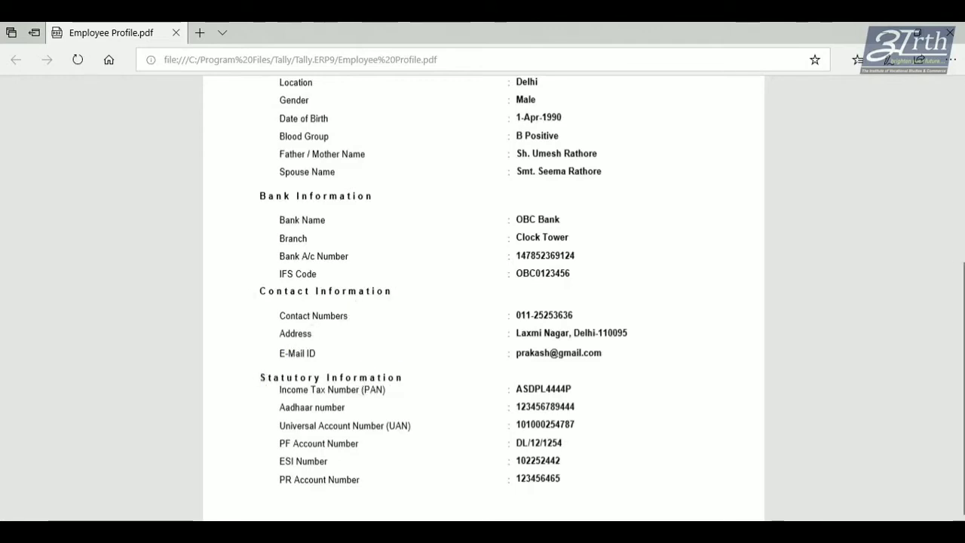
{"action": "scroll", "coordinate": [426, 299], "scroll_direction": "up", "scroll_amount": 5}
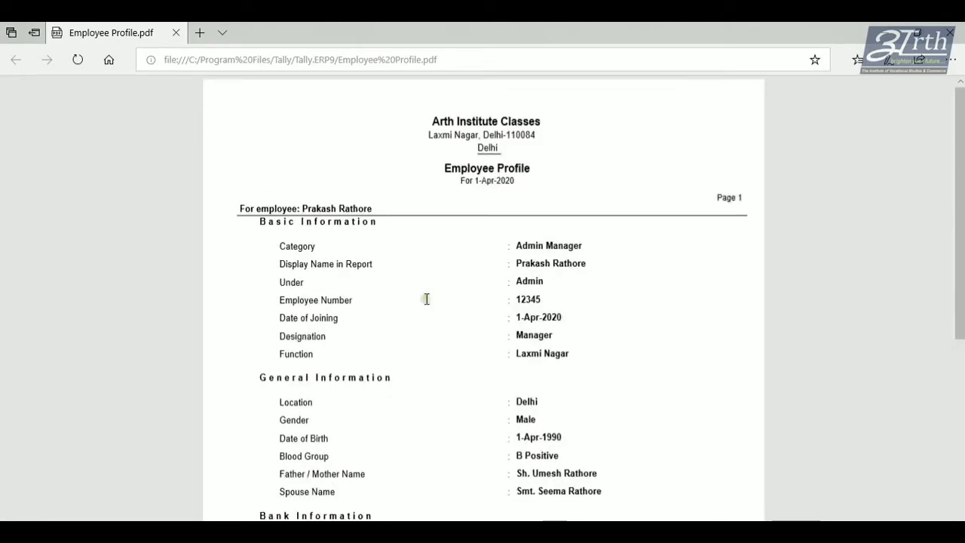
{"action": "scroll", "coordinate": [426, 299], "scroll_direction": "up", "scroll_amount": 4, "text": "ctrl"}
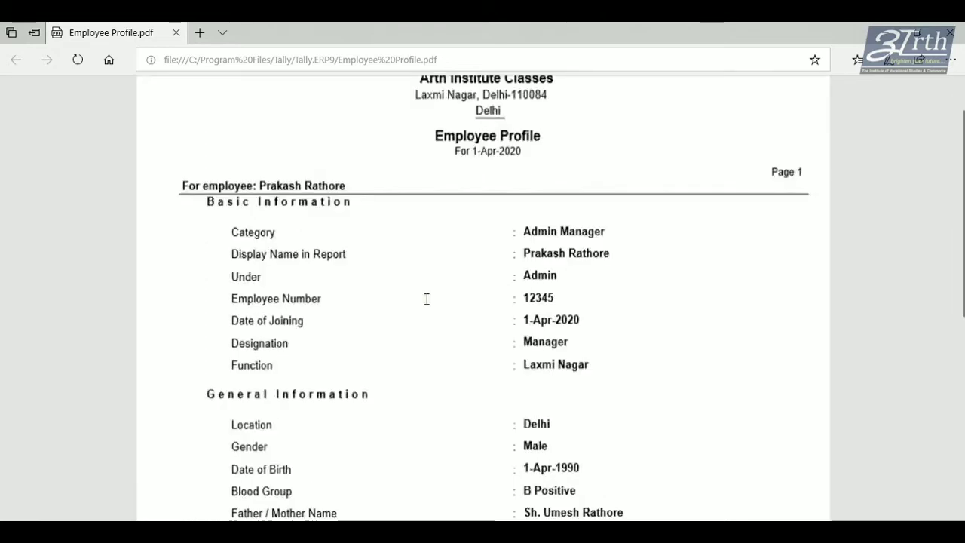
{"action": "scroll", "coordinate": [427, 299], "scroll_direction": "down", "scroll_amount": 3, "text": "ctrl"}
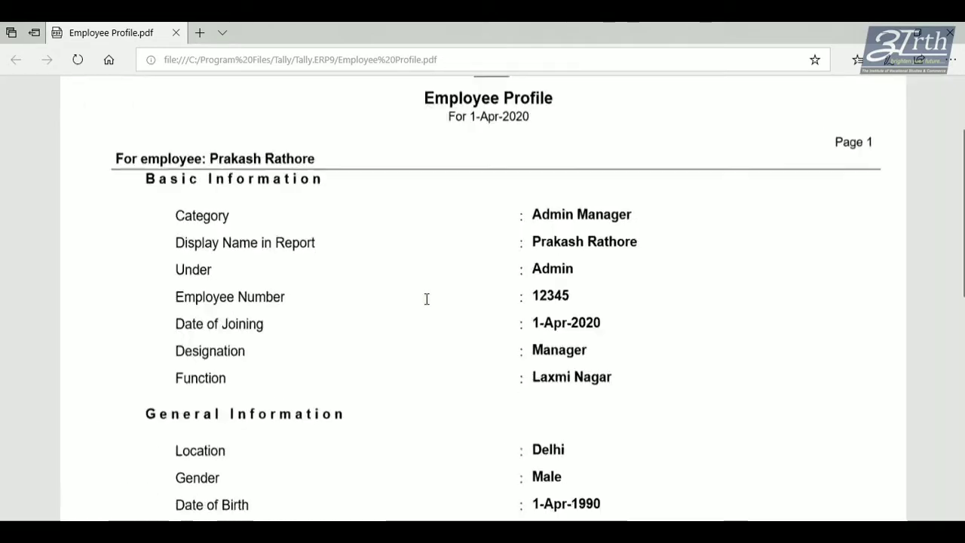
{"action": "scroll", "coordinate": [426, 299], "scroll_direction": "down", "scroll_amount": 1}
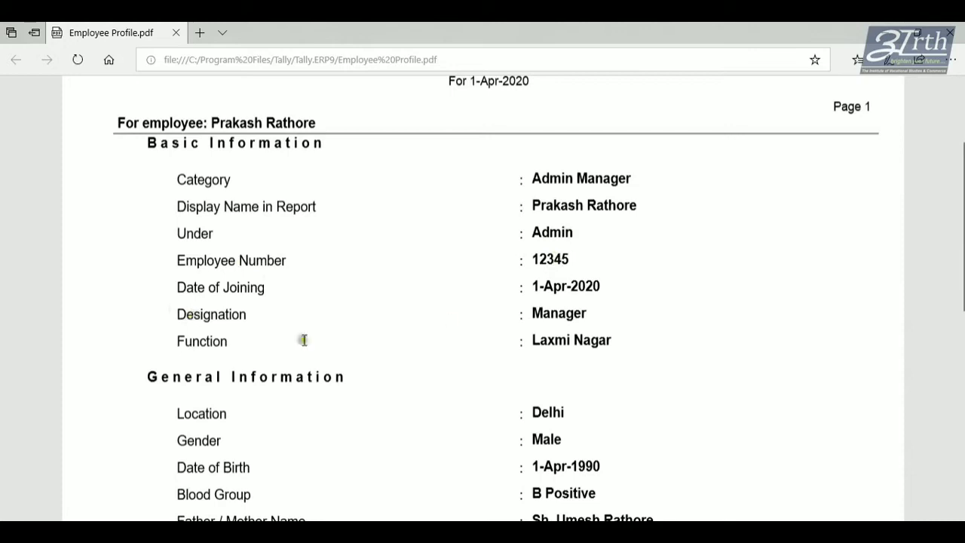
{"action": "scroll", "coordinate": [482, 301], "scroll_direction": "down", "scroll_amount": 5}
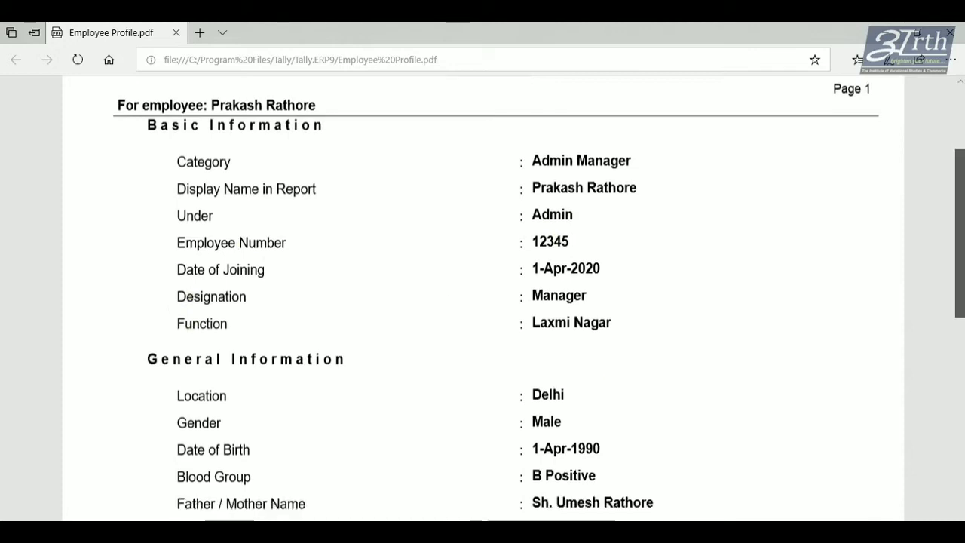
{"action": "scroll", "coordinate": [482, 302], "scroll_direction": "down", "scroll_amount": 3}
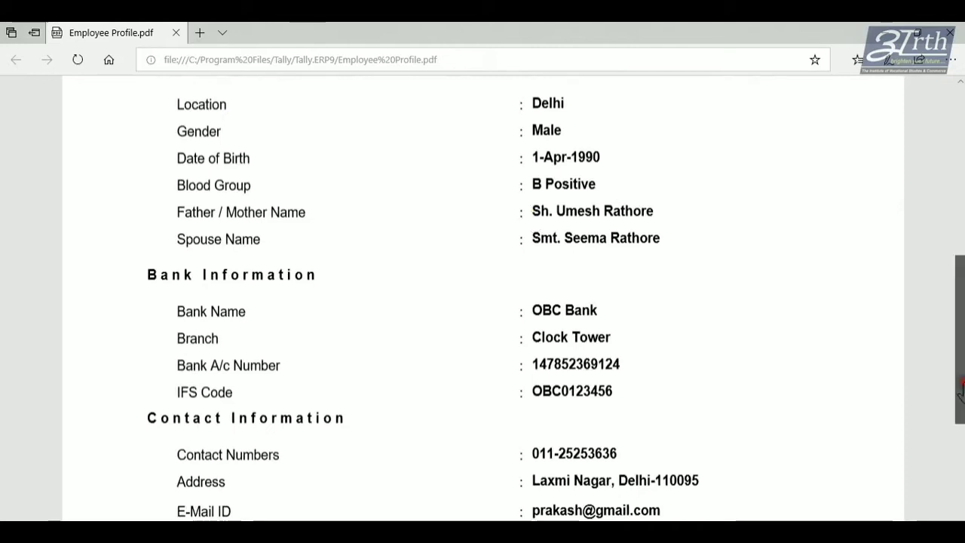
{"action": "scroll", "coordinate": [533, 219], "scroll_direction": "up", "scroll_amount": 4}
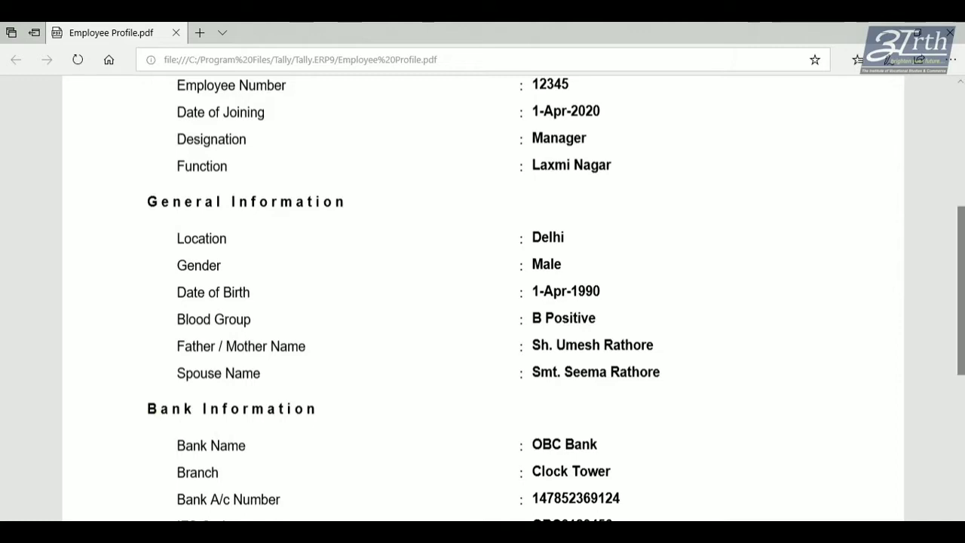
{"action": "scroll", "coordinate": [959, 317], "scroll_direction": "down", "scroll_amount": 1}
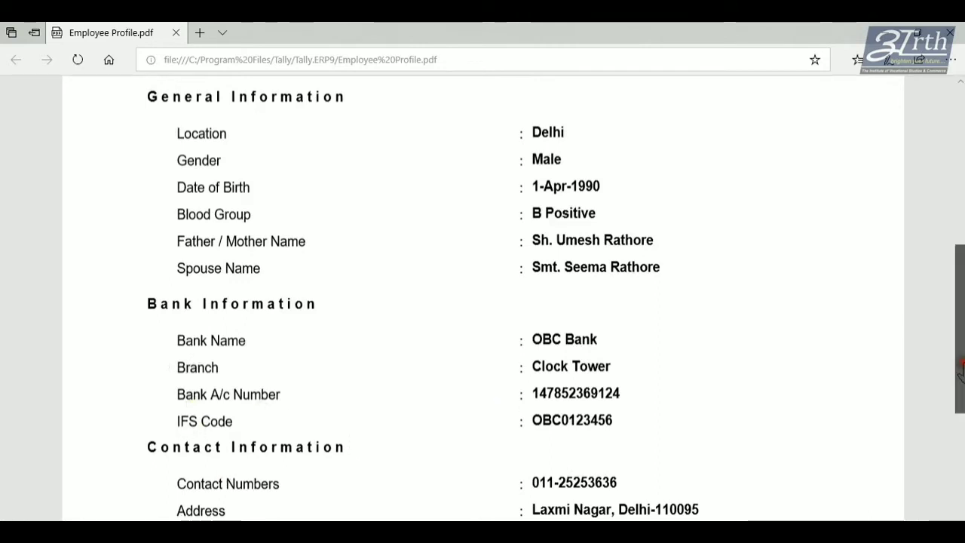
{"action": "scroll", "coordinate": [483, 301], "scroll_direction": "down", "scroll_amount": 3}
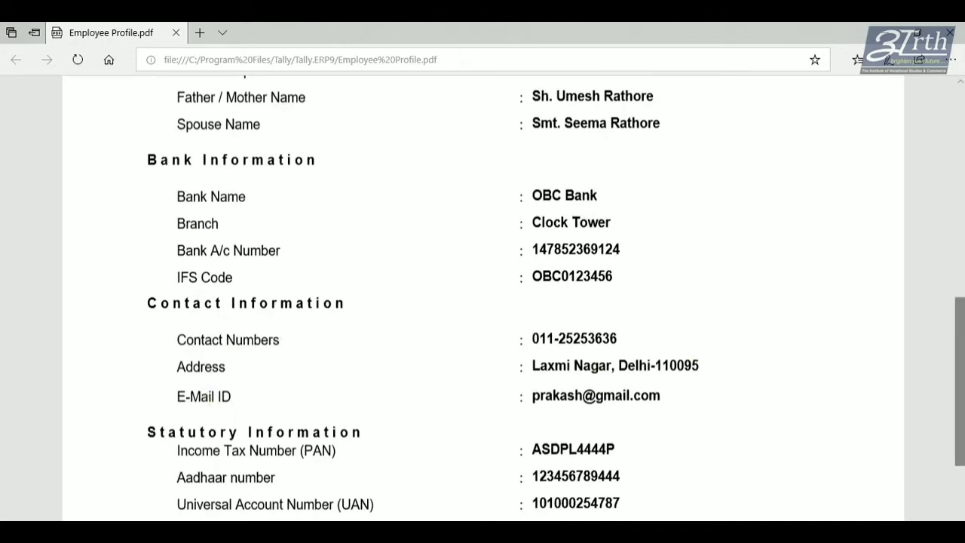
{"action": "scroll", "coordinate": [483, 302], "scroll_direction": "down", "scroll_amount": 2}
{"action": "scroll", "coordinate": [565, 358], "scroll_direction": "down", "scroll_amount": 1}
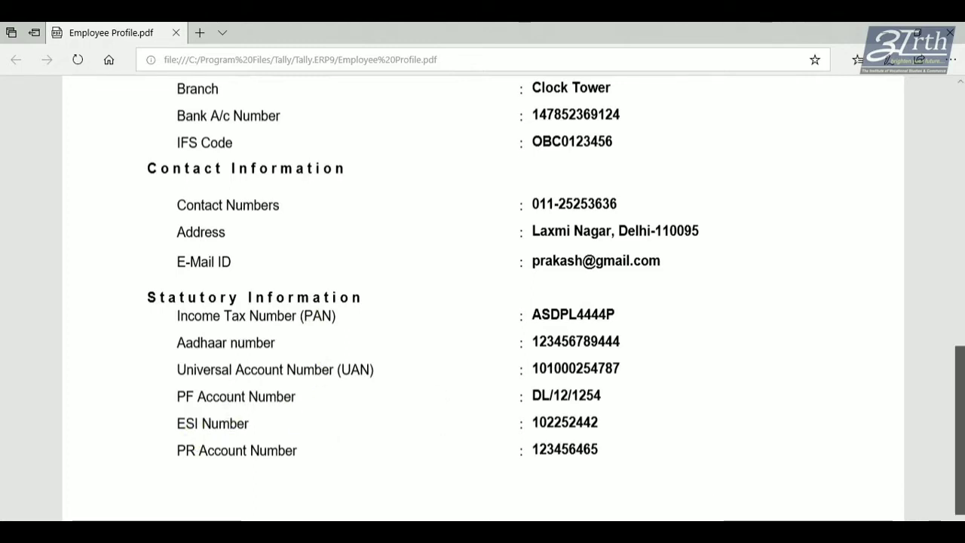
{"action": "scroll", "coordinate": [959, 422], "scroll_direction": "up", "scroll_amount": 10}
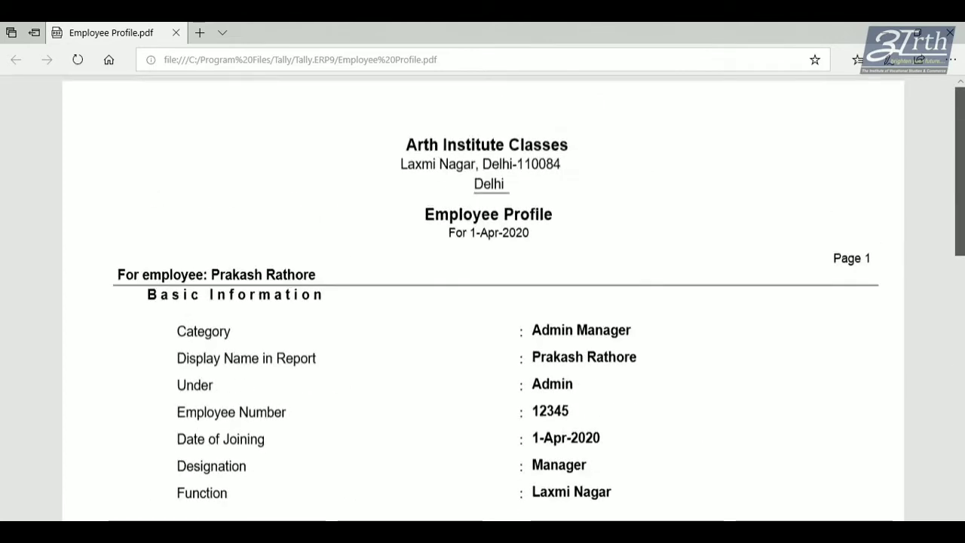
Finish reviewing the document and switch to Tally.ERP 9's Payroll Info menu.
{"action": "left_click_drag", "start_coordinate": [959, 175], "coordinate": [959, 442]}
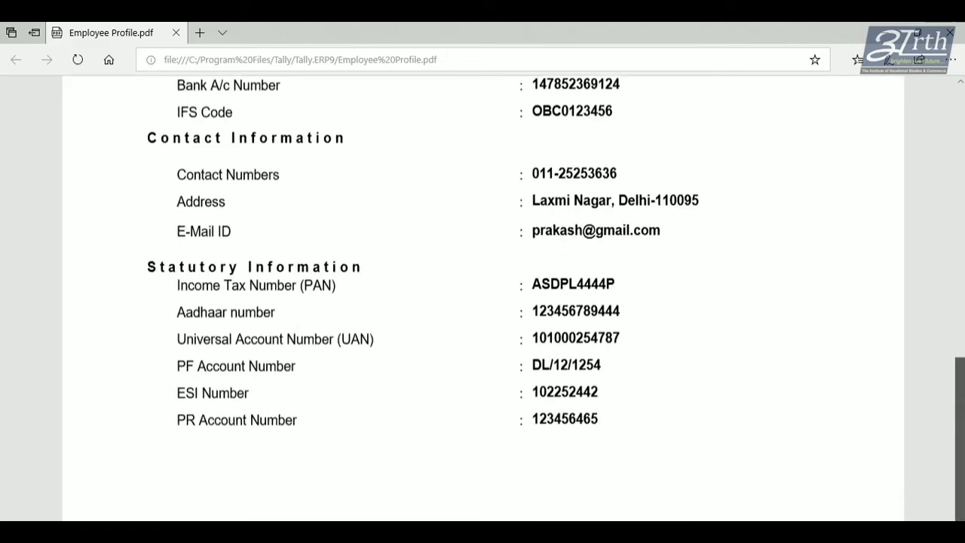
{"action": "left_click_drag", "start_coordinate": [960, 442], "coordinate": [959, 172]}
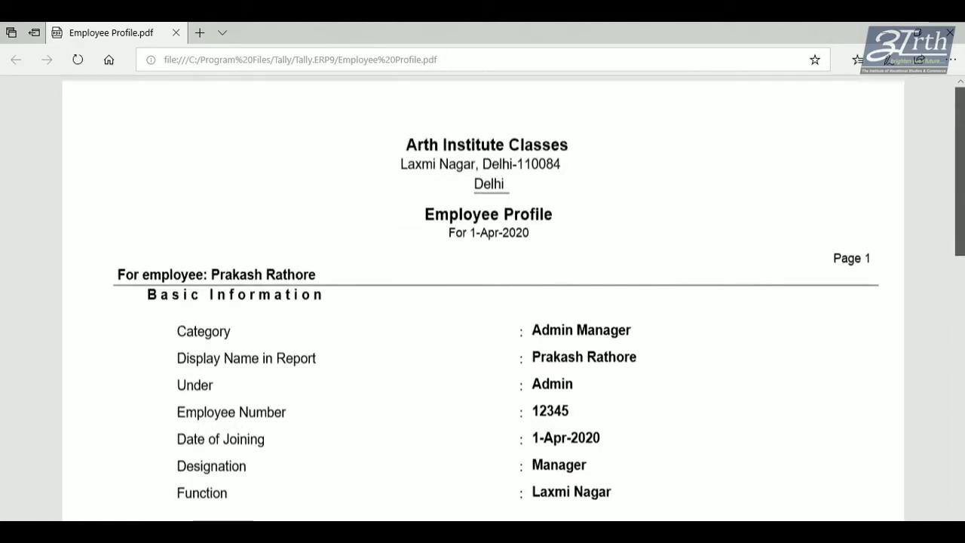
{"action": "scroll", "coordinate": [482, 302], "scroll_direction": "down", "scroll_amount": 10}
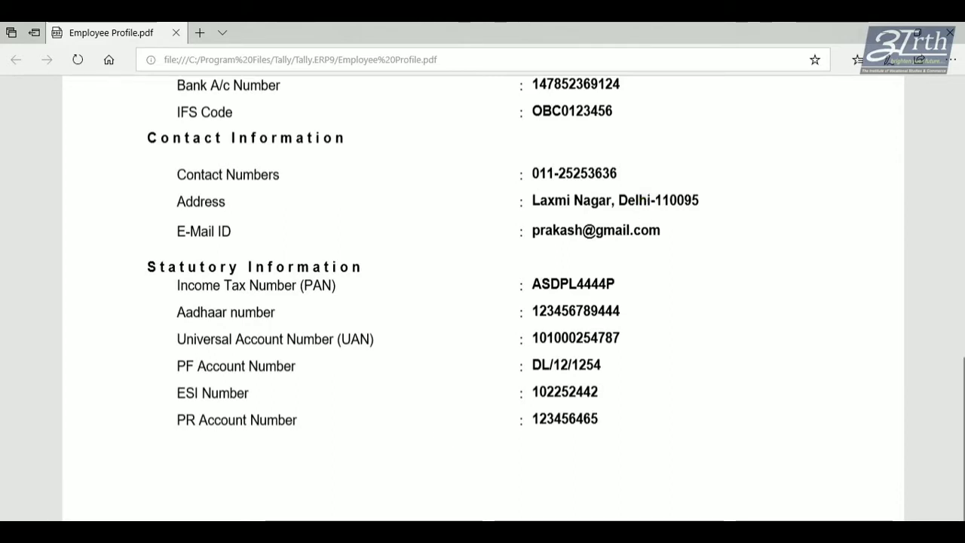
{"action": "left_click", "coordinate": [466, 473]}
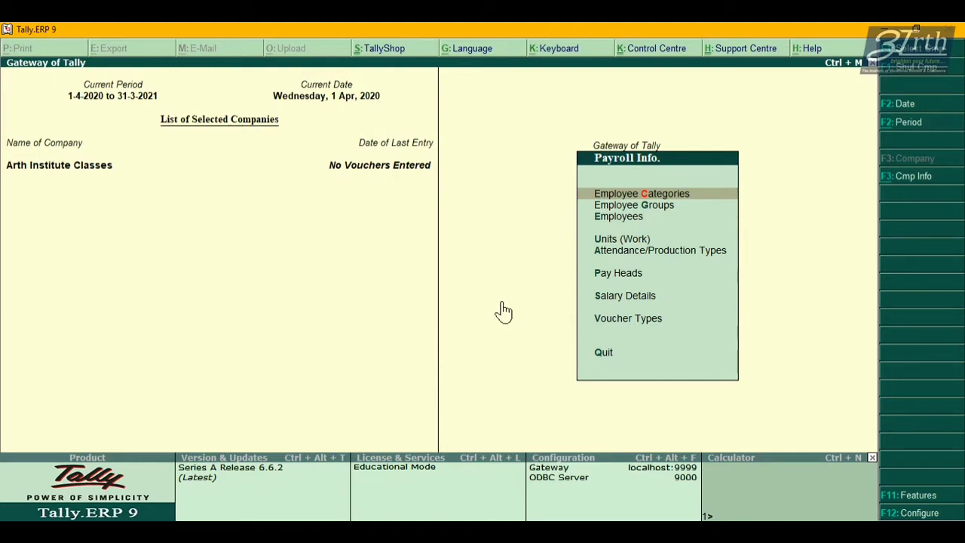
Browse the Employee Categories and Employee Groups options, then return to the Gateway of Tally.
{"action": "key", "text": "Down"}
{"action": "key", "text": "Up"}
{"action": "key", "text": "Down"}
{"action": "key", "text": "Down"}
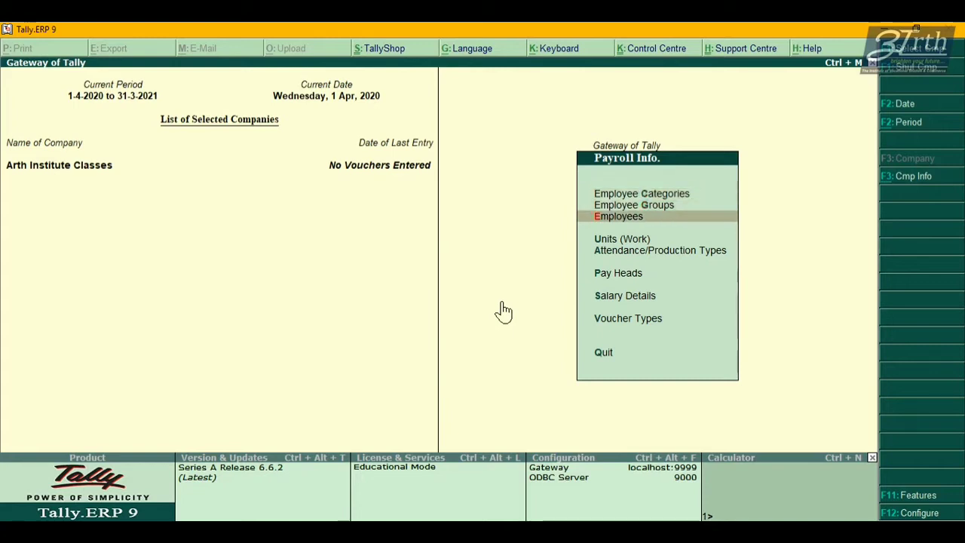
{"action": "key", "text": "Up"}
{"action": "key", "text": "Up"}
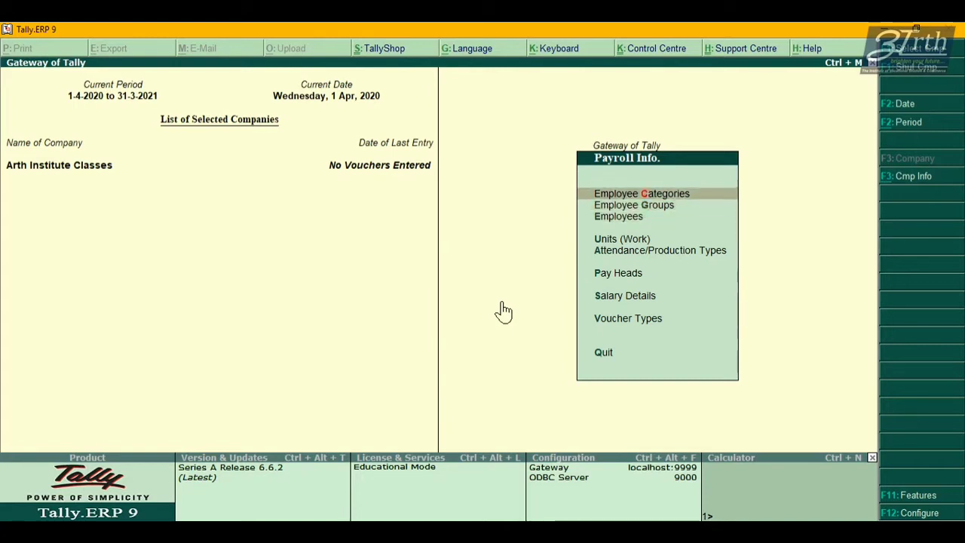
{"action": "key", "text": "Escape"}
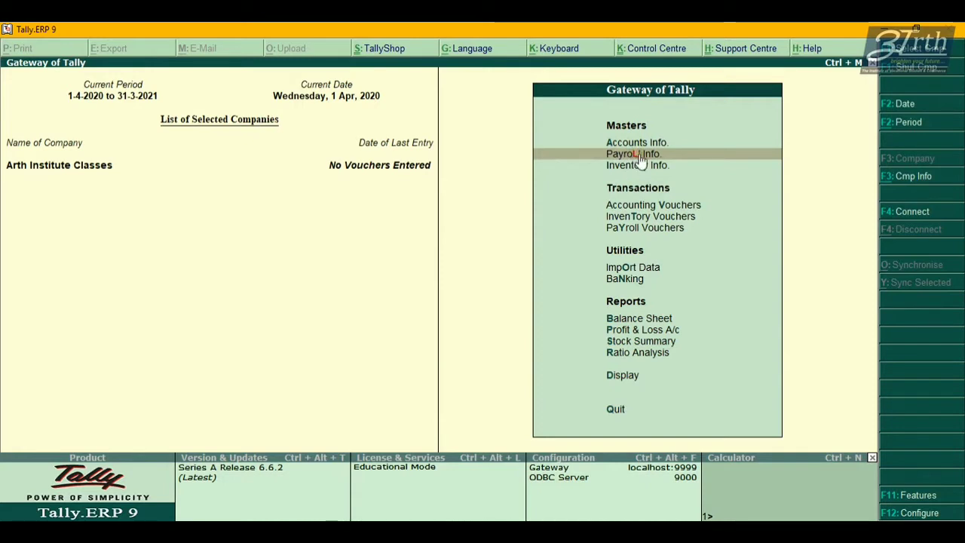
Confirm in F11 Accounting Features that Maintain payroll is set to Yes, without changes.
{"action": "key", "text": "F11"}
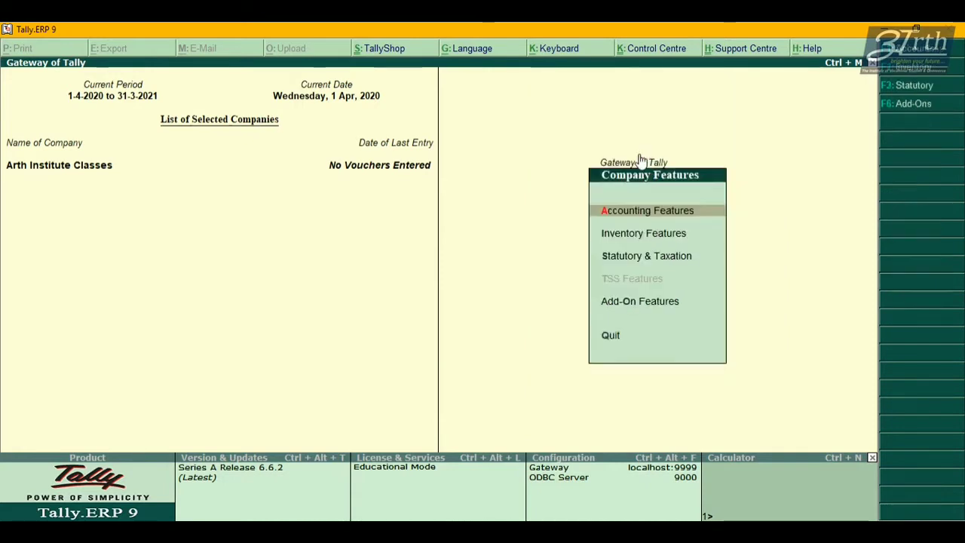
{"action": "key", "text": "Return"}
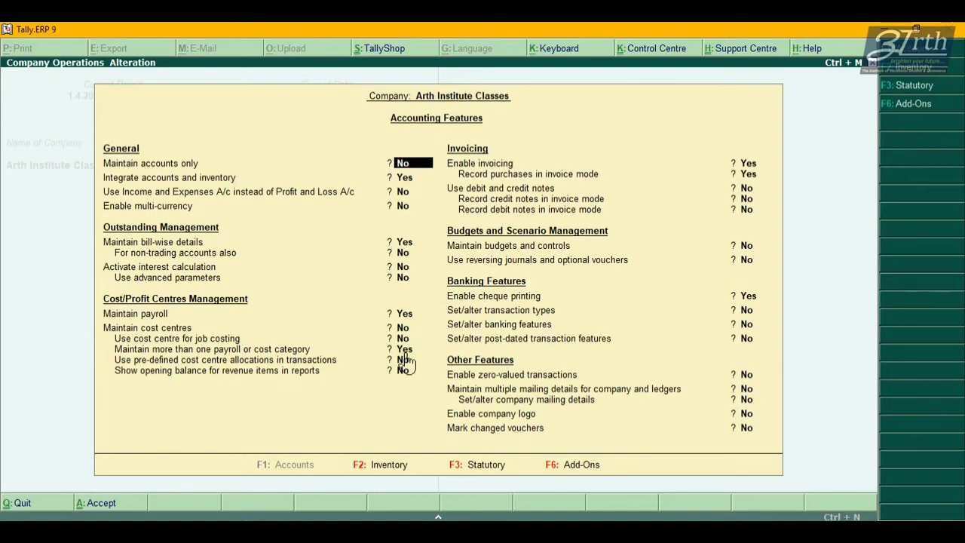
{"action": "key", "text": "Escape"}
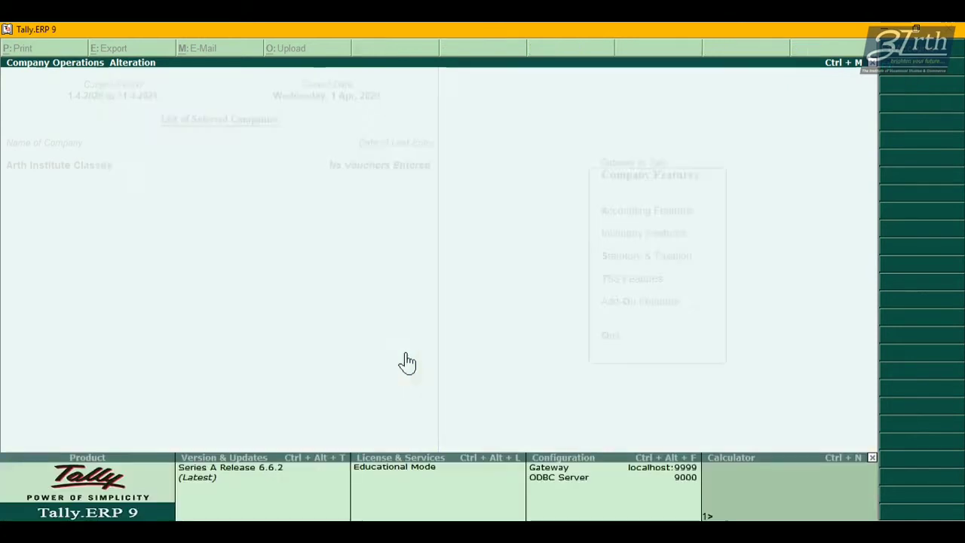
{"action": "key", "text": "Escape"}
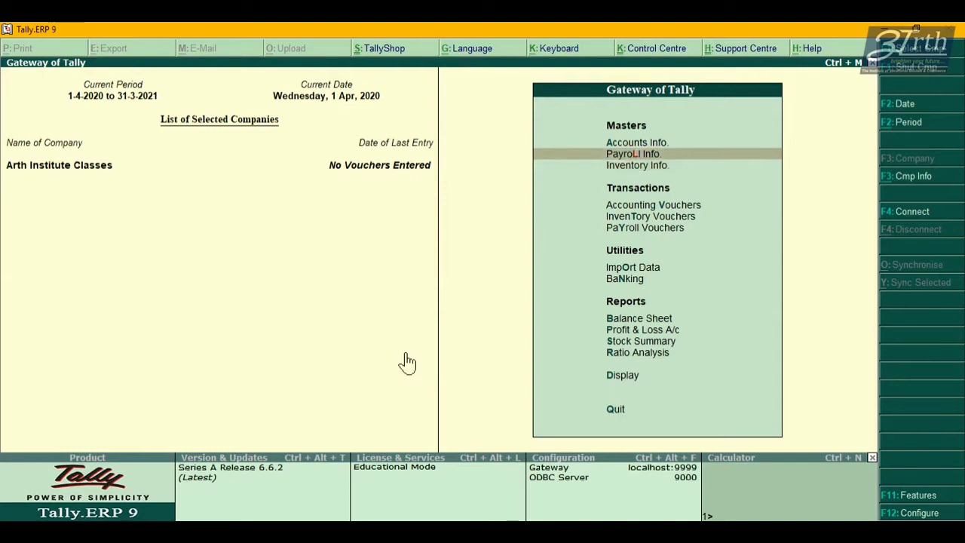
View the list of existing employee categories under Payroll Info.
{"action": "key", "text": "Return"}
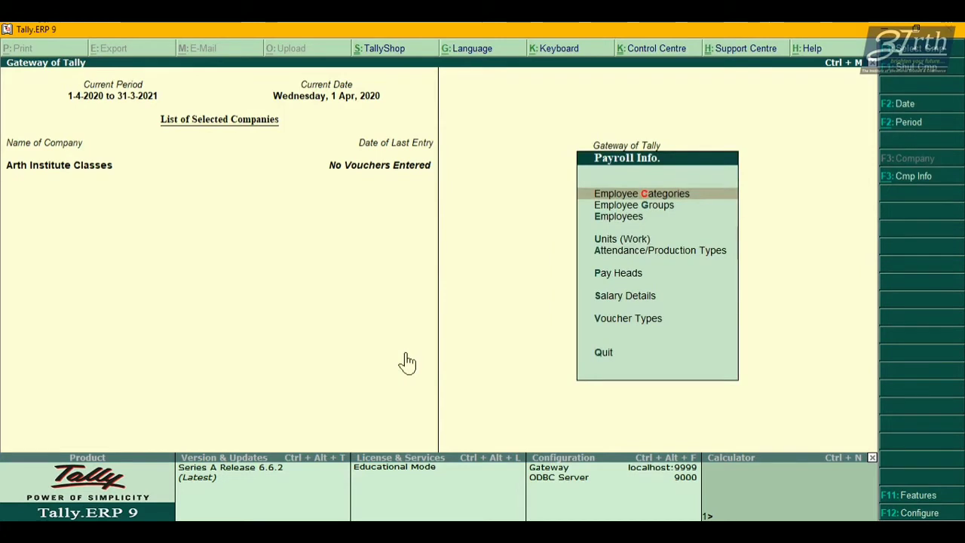
{"action": "key", "text": "Return"}
{"action": "key", "text": "Down"}
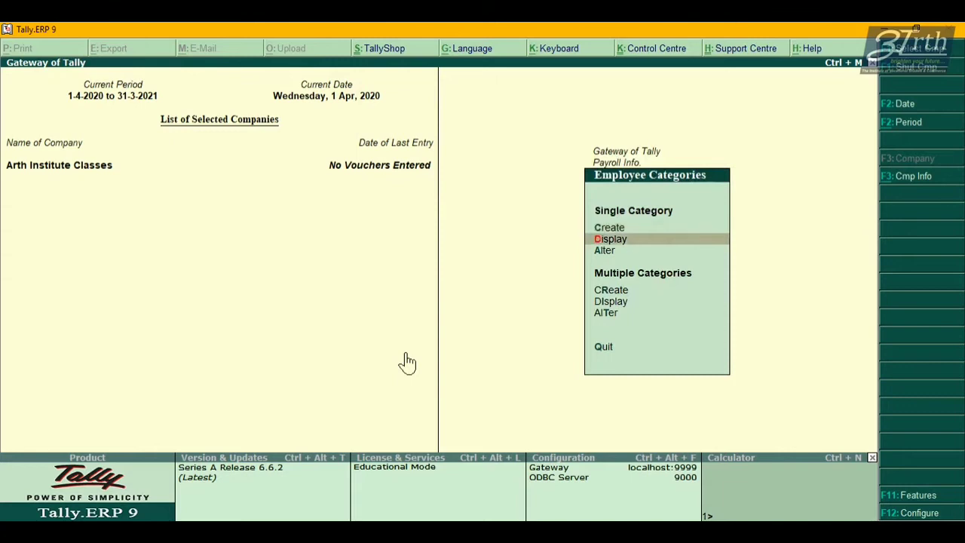
{"action": "key", "text": "Return"}
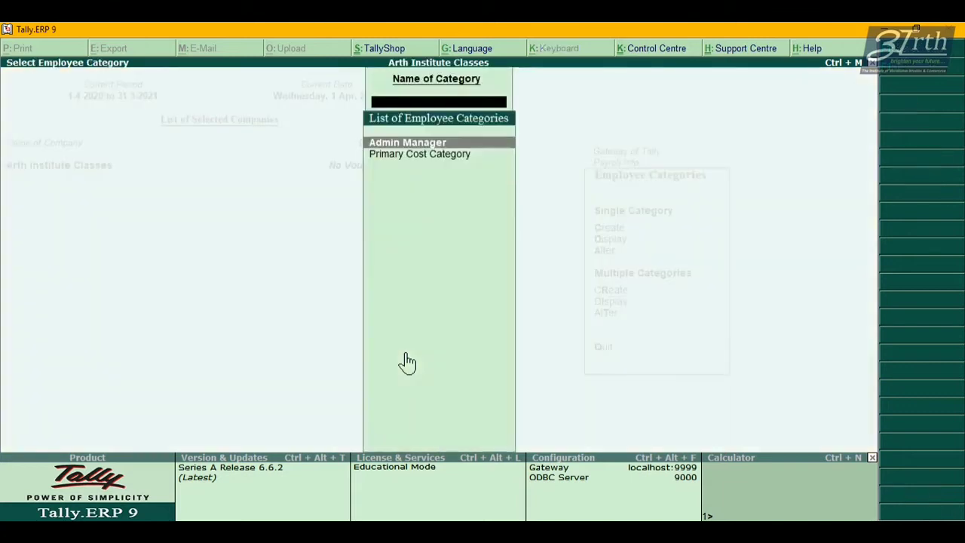
{"action": "key", "text": "Escape"}
Create the employee category 'Accountant', allocating revenue items only, and save it.
{"action": "key", "text": "Up"}
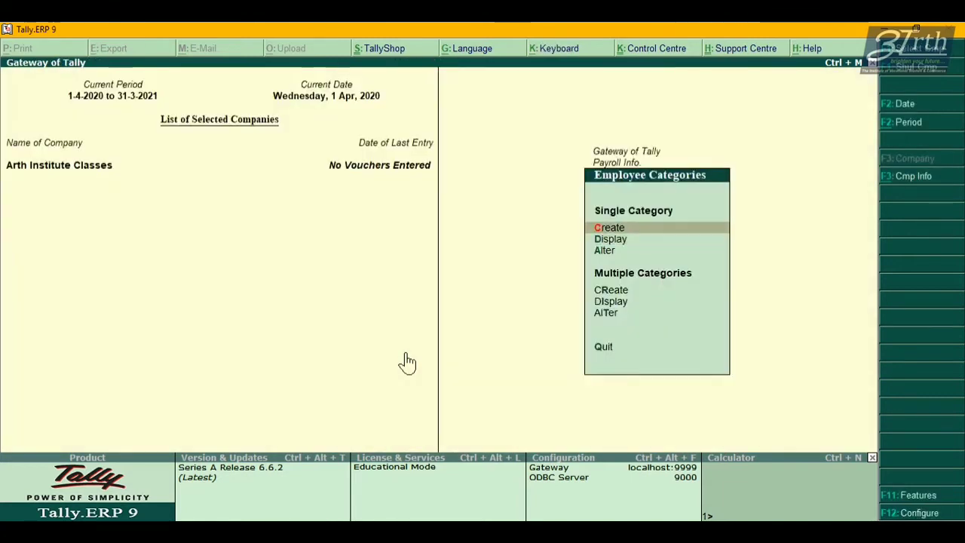
{"action": "key", "text": "Return"}
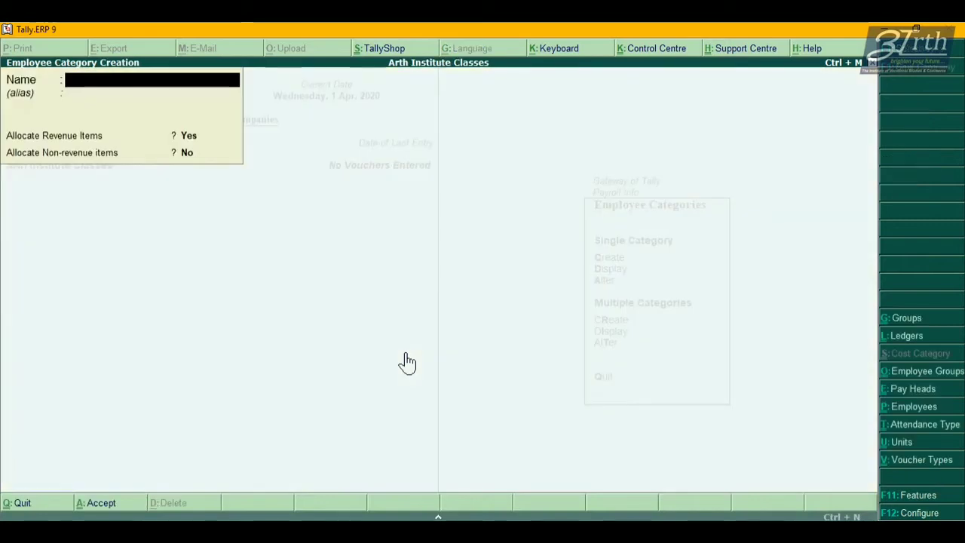
{"action": "type", "text": "Accountant"}
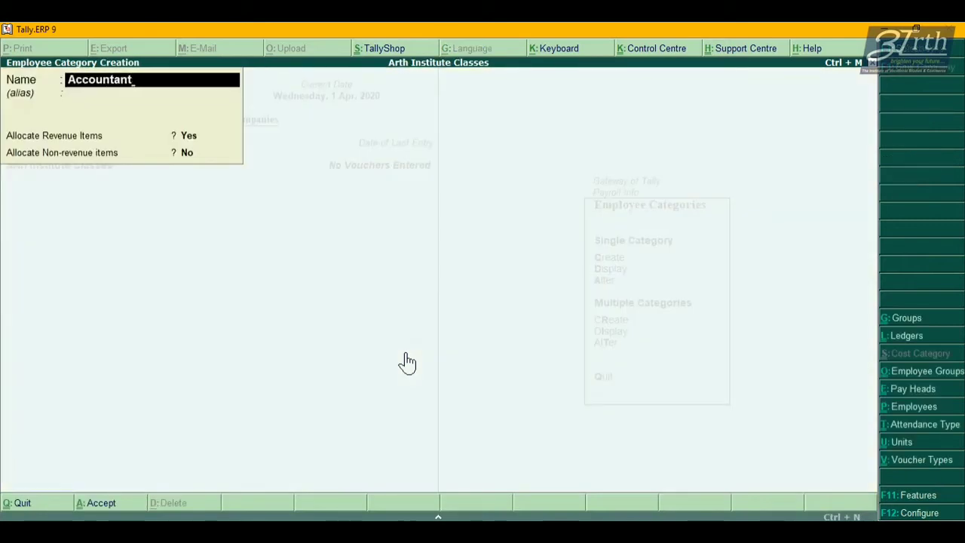
{"action": "key", "text": "Return"}
{"action": "key", "text": "Return"}
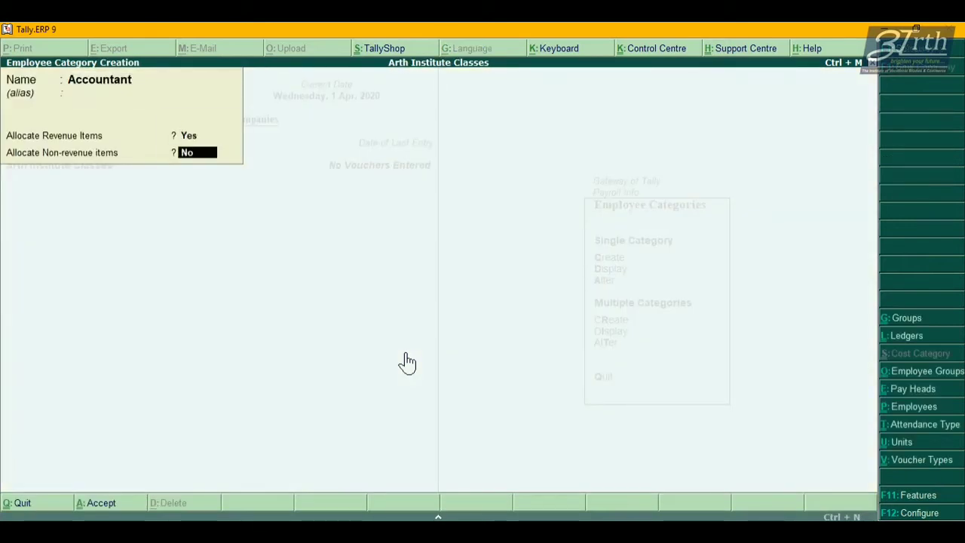
{"action": "key", "text": "Return"}
{"action": "key", "text": "Escape"}
{"action": "key", "text": "Escape"}
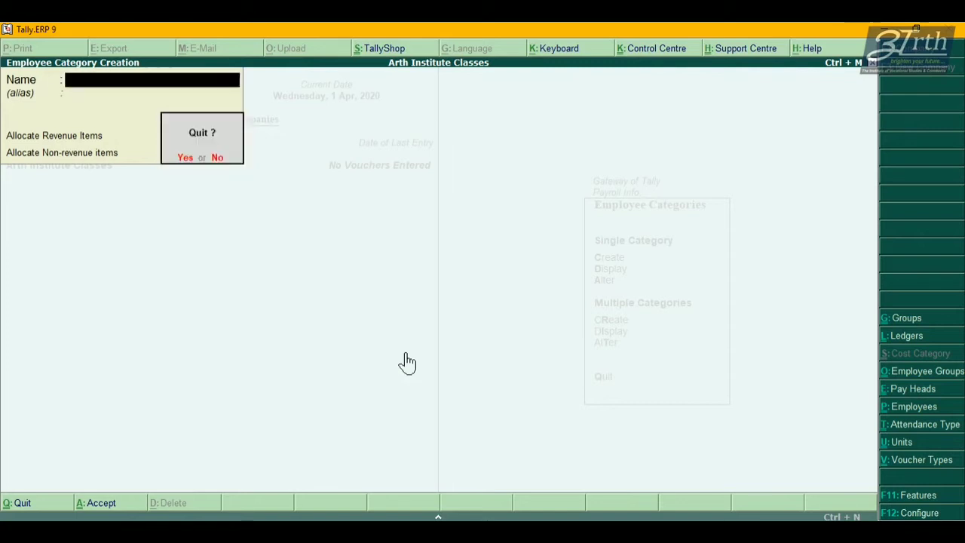
{"action": "key", "text": "Return"}
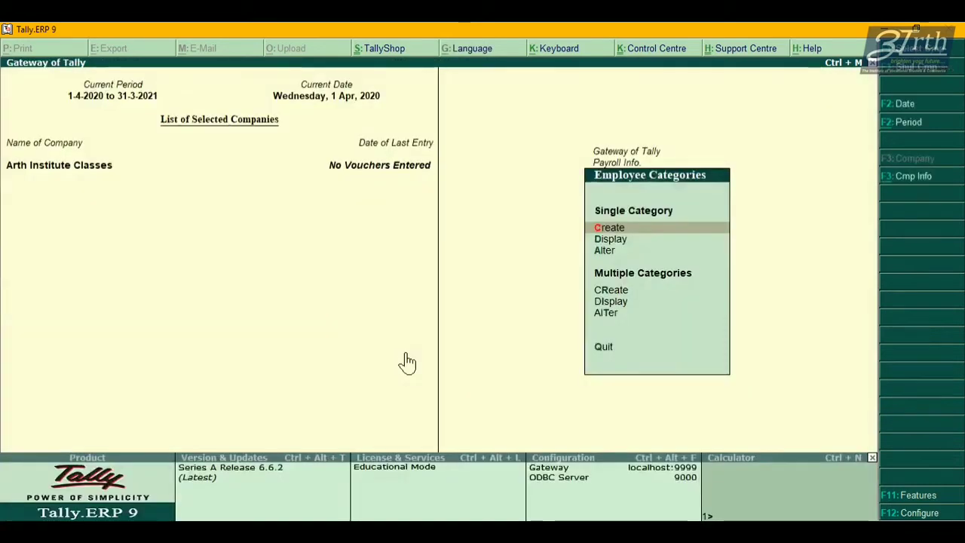
Preview the Multiple Employee Categories creation screen, then go to the Employee Groups menu.
{"action": "key", "text": "Down"}
{"action": "key", "text": "Down"}
{"action": "key", "text": "Down"}
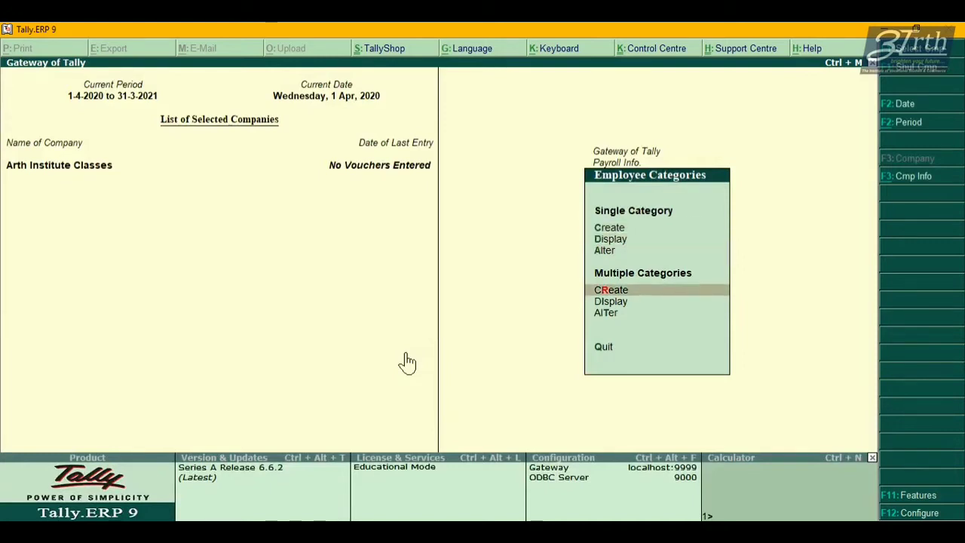
{"action": "key", "text": "Up"}
{"action": "key", "text": "Up"}
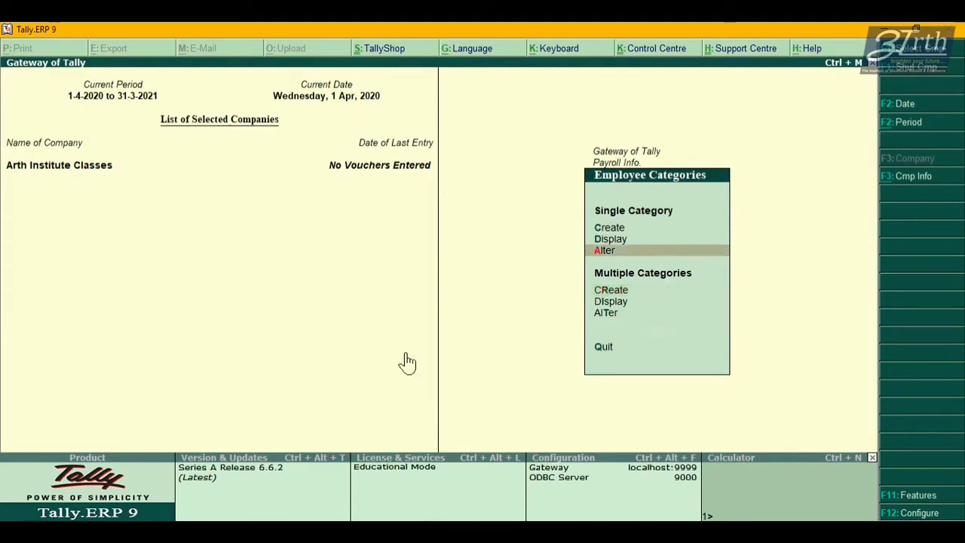
{"action": "key", "text": "Up"}
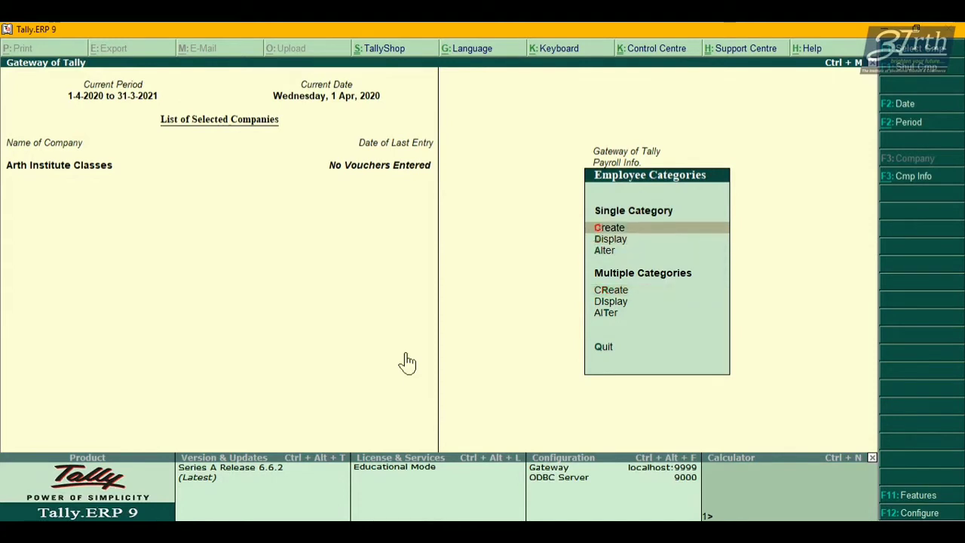
{"action": "key", "text": "Down"}
{"action": "key", "text": "Down"}
{"action": "key", "text": "Down"}
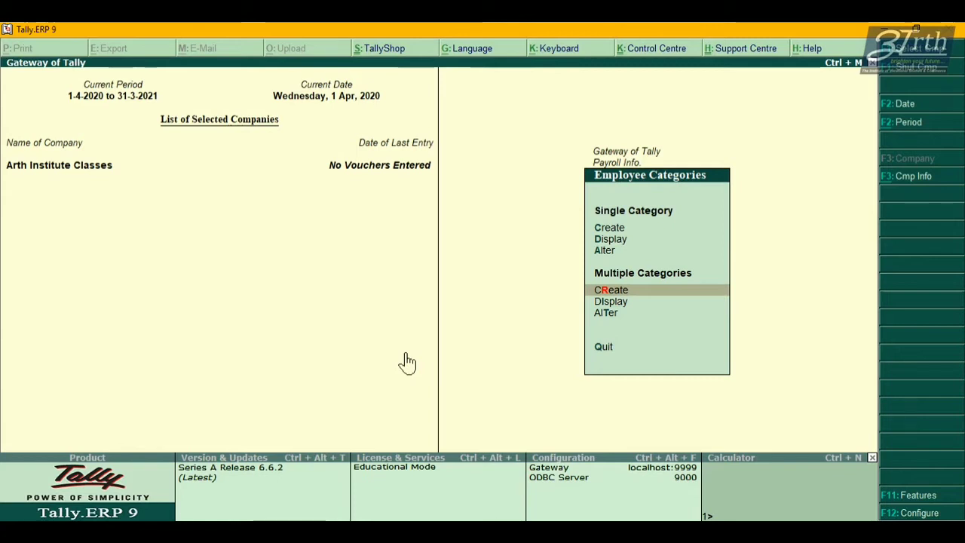
{"action": "key", "text": "Return"}
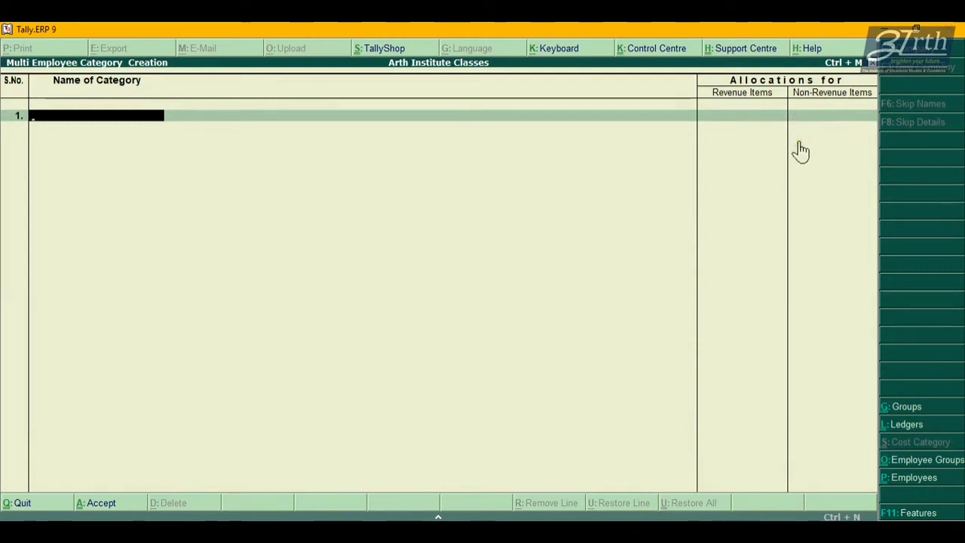
{"action": "key", "text": "Escape"}
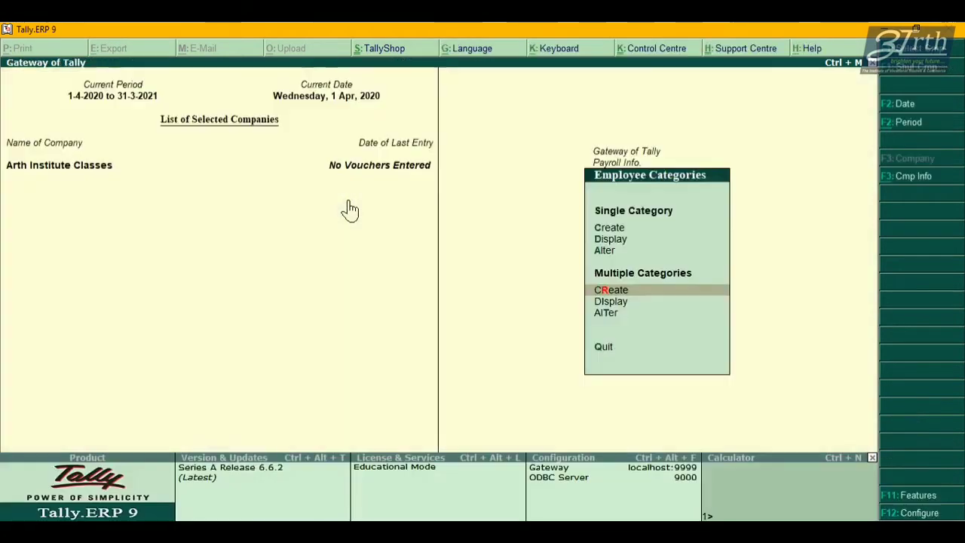
{"action": "key", "text": "Escape"}
{"action": "key", "text": "Down"}
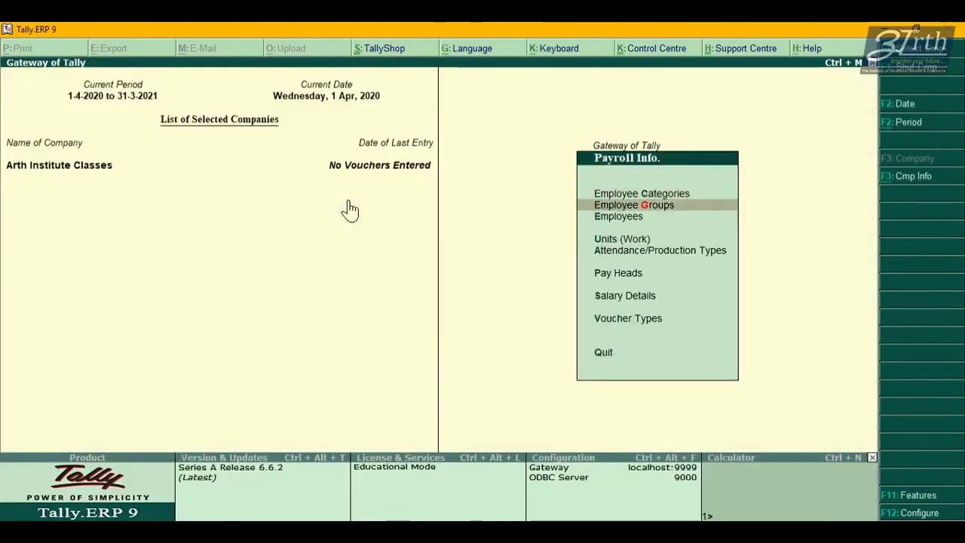
{"action": "key", "text": "Return"}
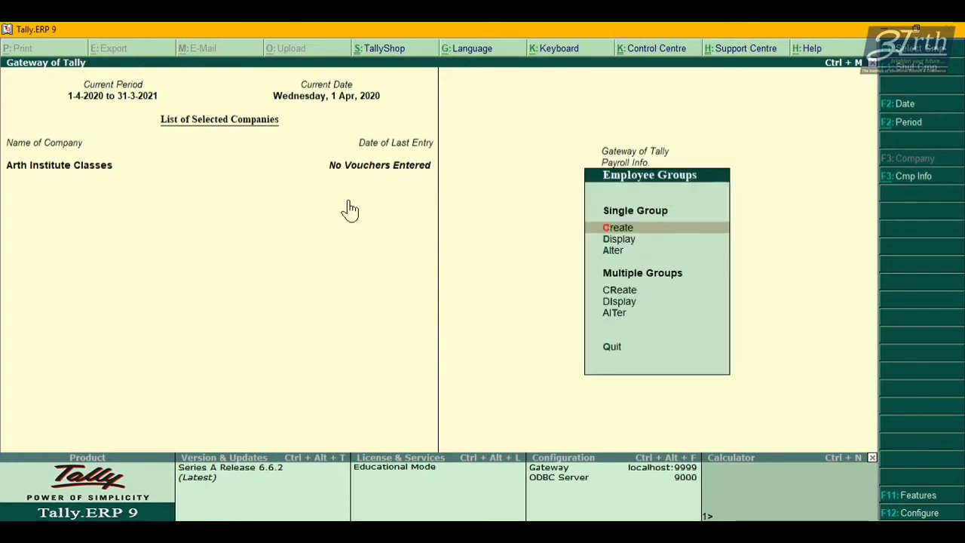
Start a single employee group and set its category to Accountant.
{"action": "key", "text": "Down"}
{"action": "key", "text": "Up"}
{"action": "key", "text": "Return"}
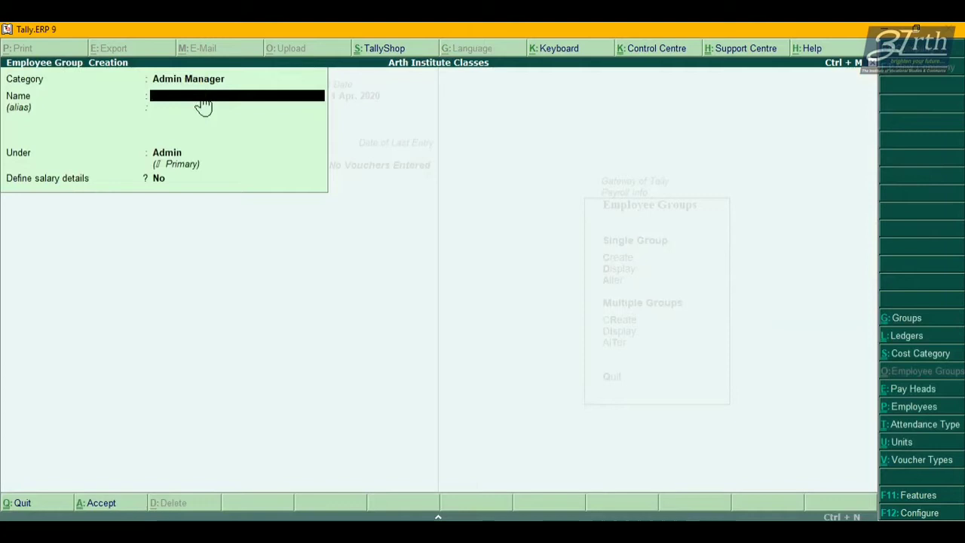
{"action": "key", "text": "BackSpace"}
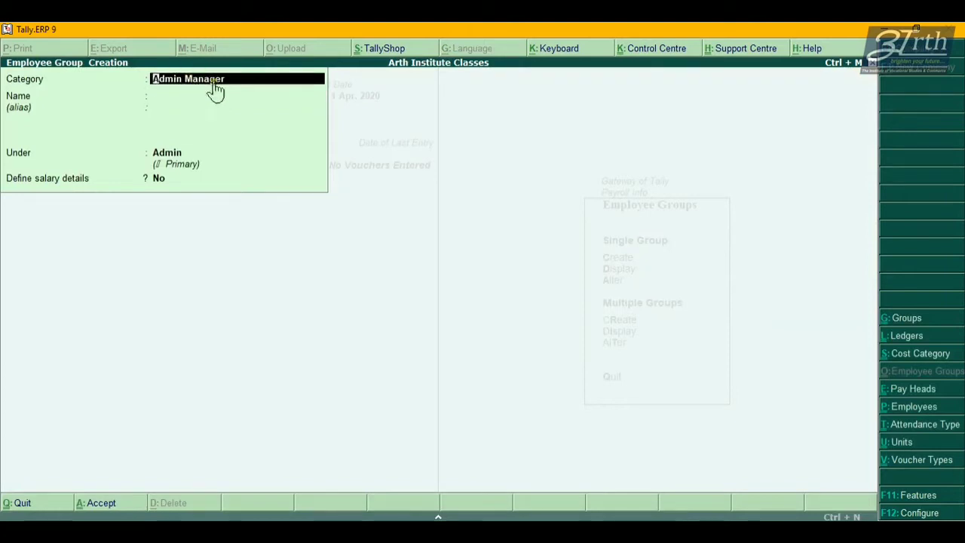
{"action": "key", "text": "Return"}
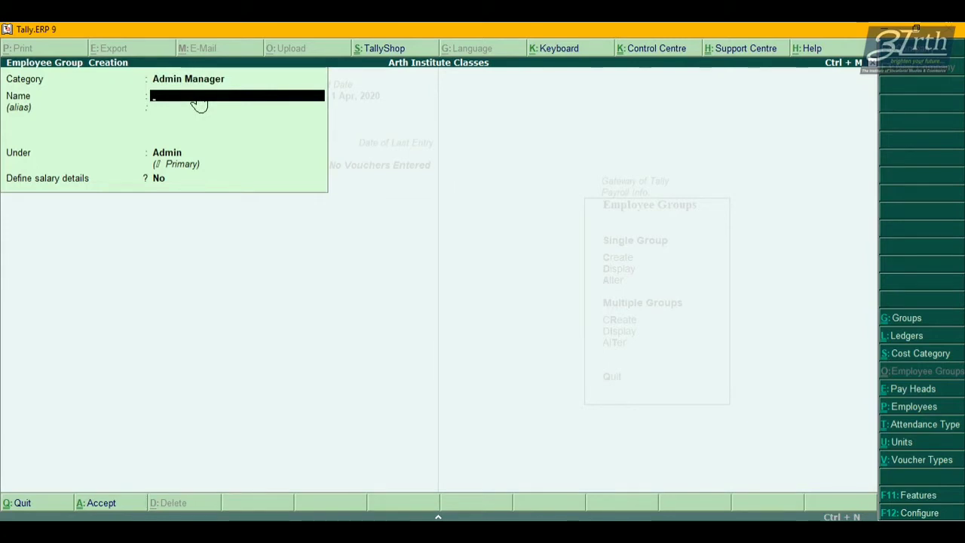
{"action": "key", "text": "BackSpace"}
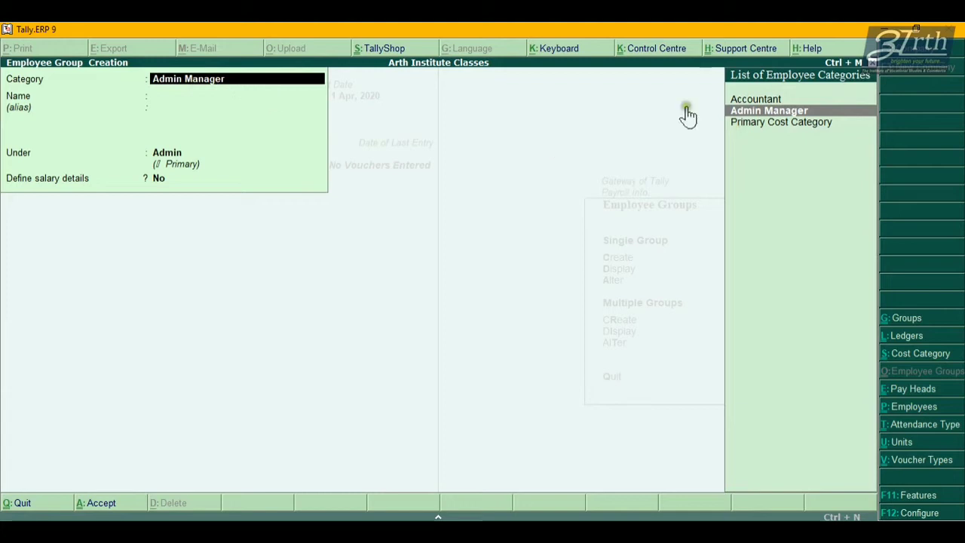
{"action": "key", "text": "Up"}
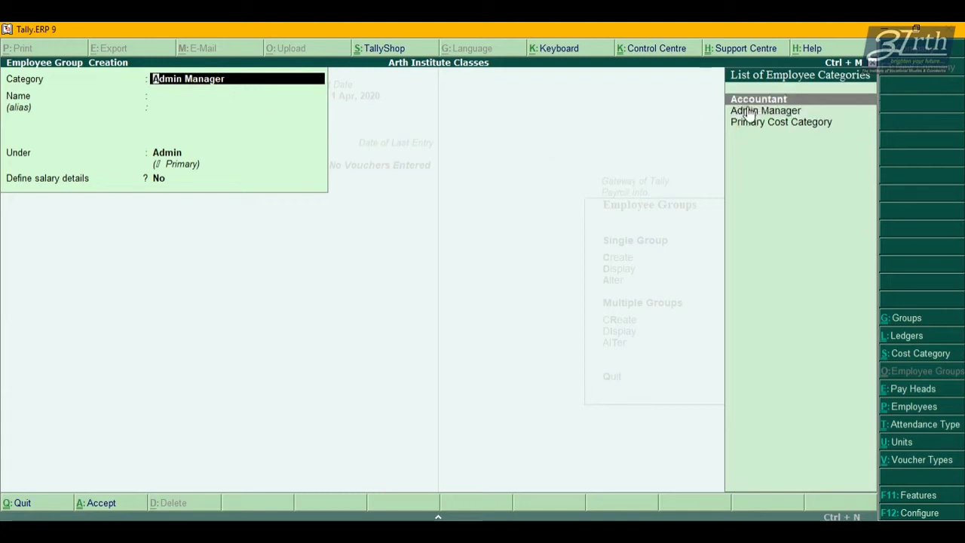
{"action": "key", "text": "Return"}
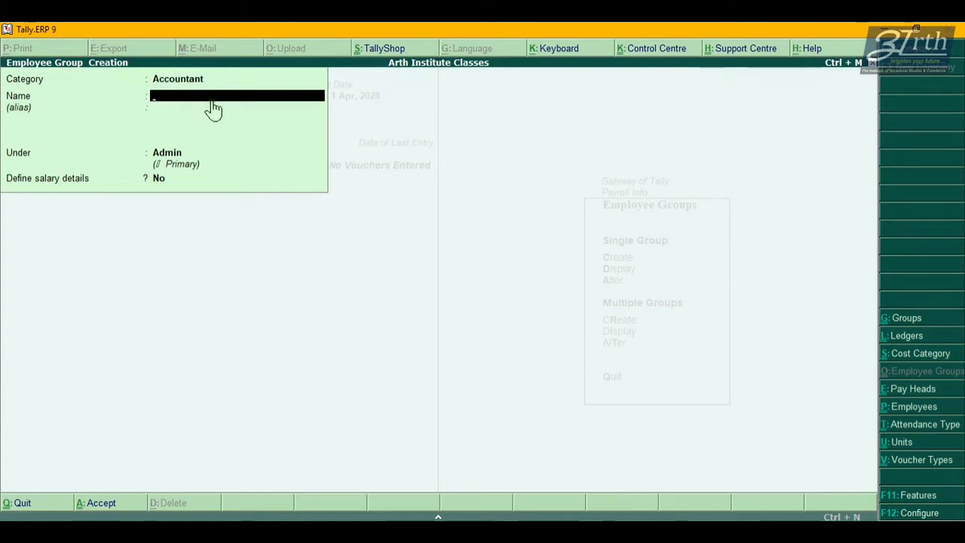
Name the group 'Accounts Department' under Primary, then switch to the Employee Profile PDF.
{"action": "type", "text": "Accounts"}
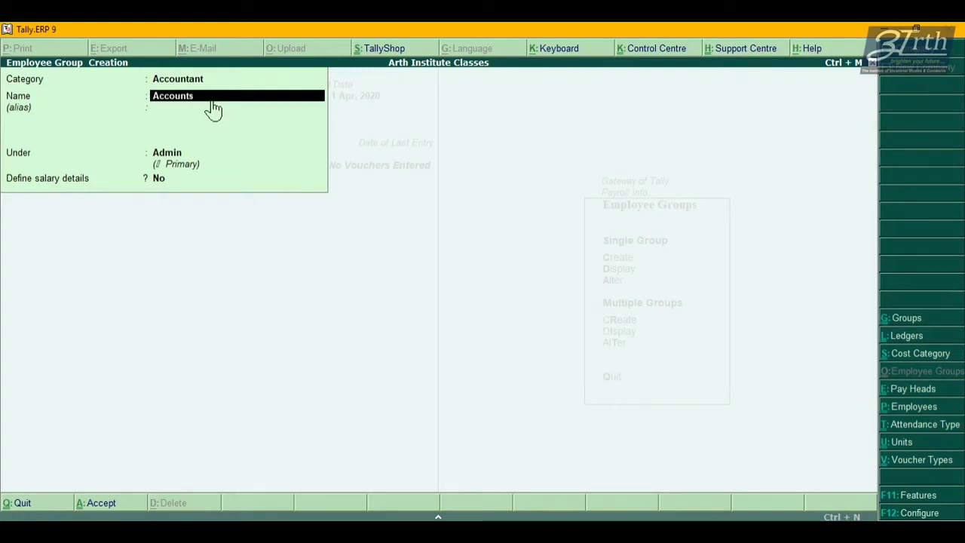
{"action": "type", "text": " Department"}
{"action": "key", "text": "Return"}
{"action": "key", "text": "Return"}
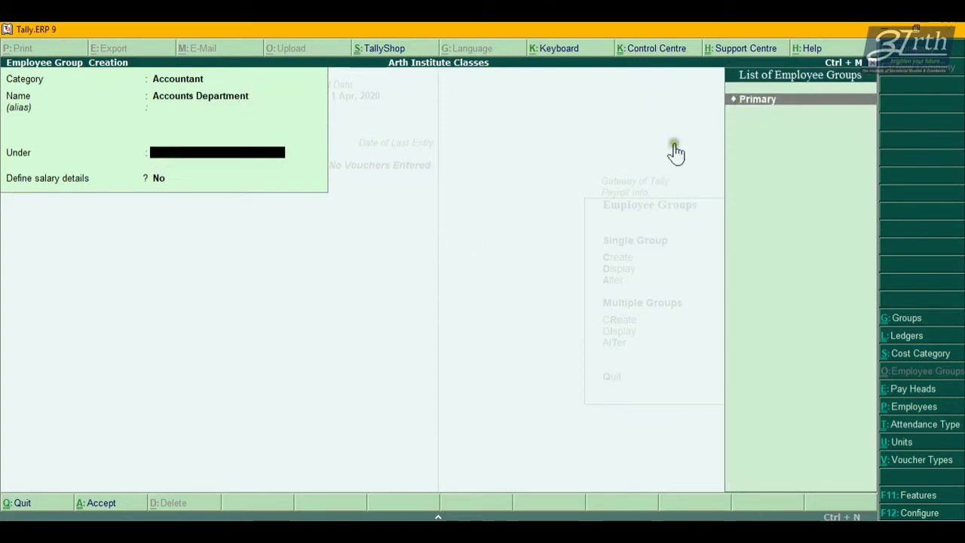
{"action": "left_click", "coordinate": [756, 107]}
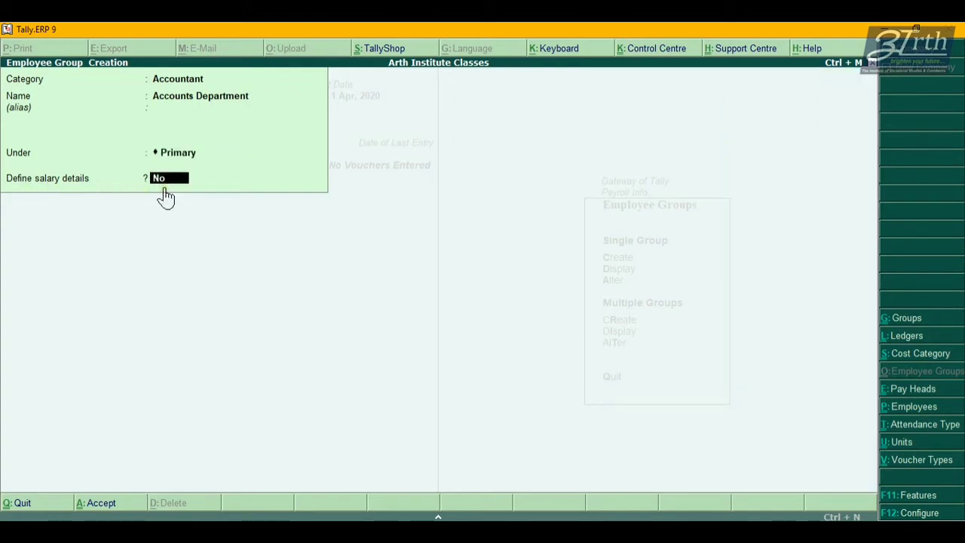
{"action": "left_click", "coordinate": [238, 373]}
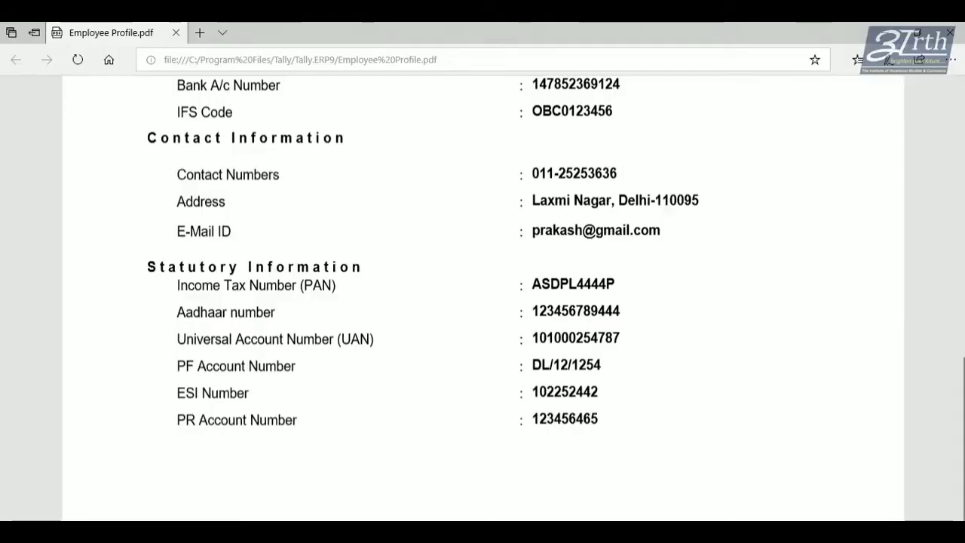
Scroll the Employee Profile PDF back to the top of page 1 and return to Tally.
{"action": "scroll", "coordinate": [339, 337], "scroll_direction": "up", "scroll_amount": 3}
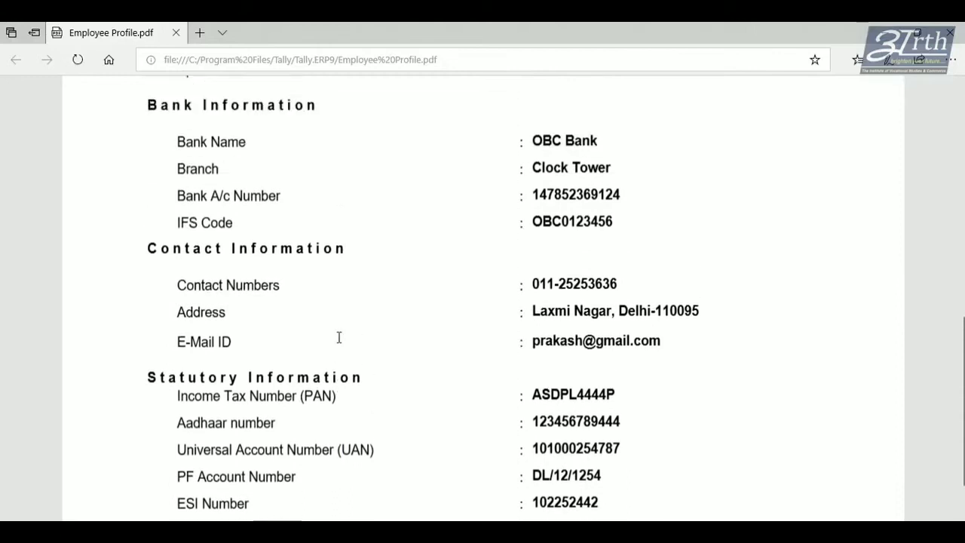
{"action": "scroll", "coordinate": [338, 337], "scroll_direction": "up", "scroll_amount": 10}
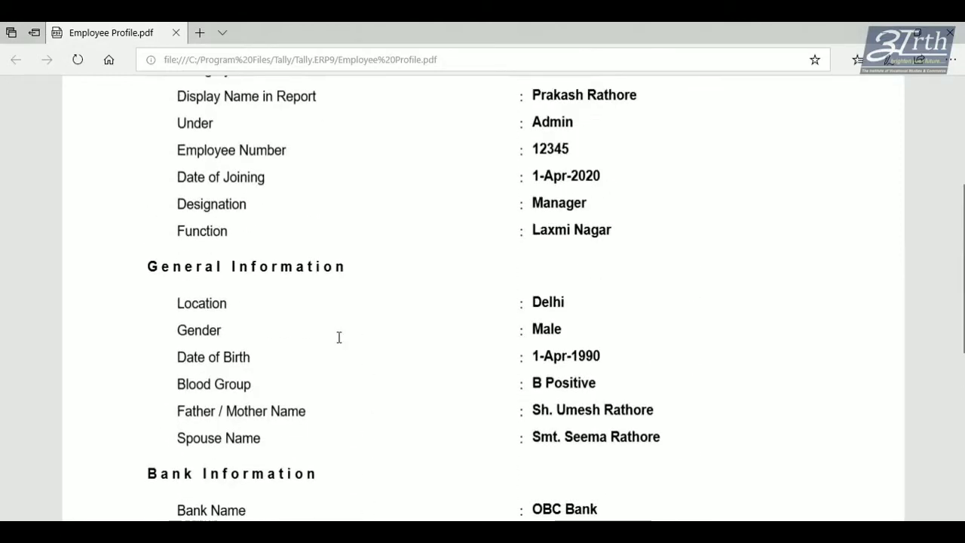
{"action": "scroll", "coordinate": [339, 337], "scroll_direction": "up", "scroll_amount": 5}
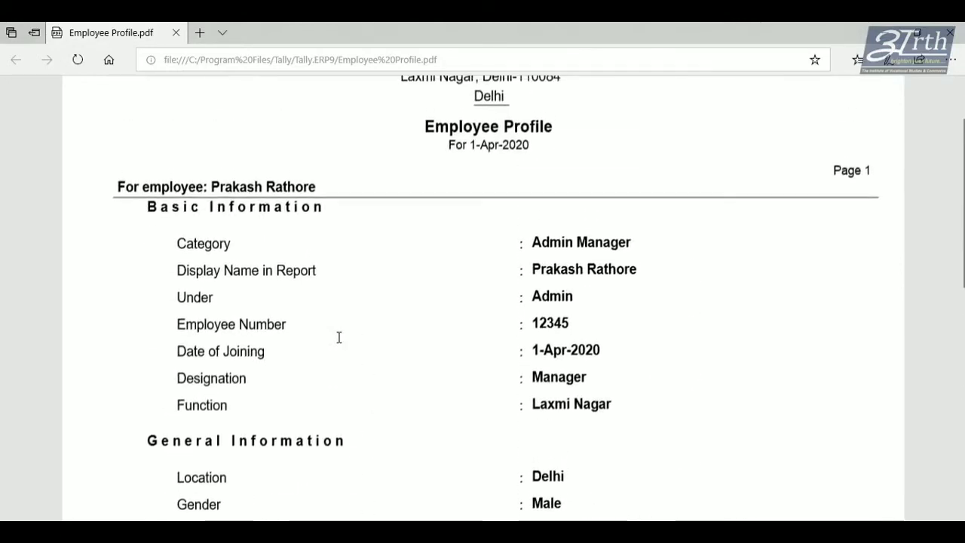
{"action": "scroll", "coordinate": [339, 337], "scroll_direction": "up", "scroll_amount": 3}
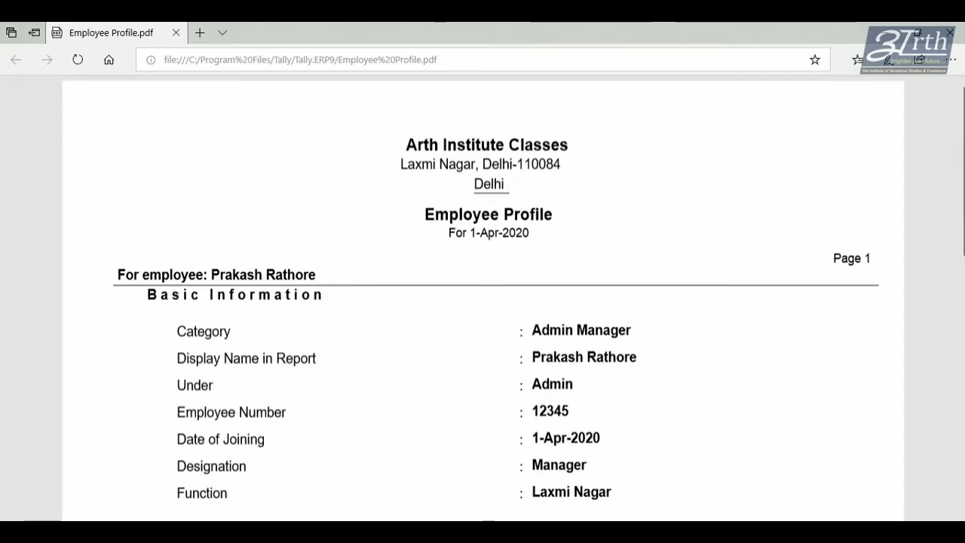
{"action": "key", "text": "alt+Tab"}
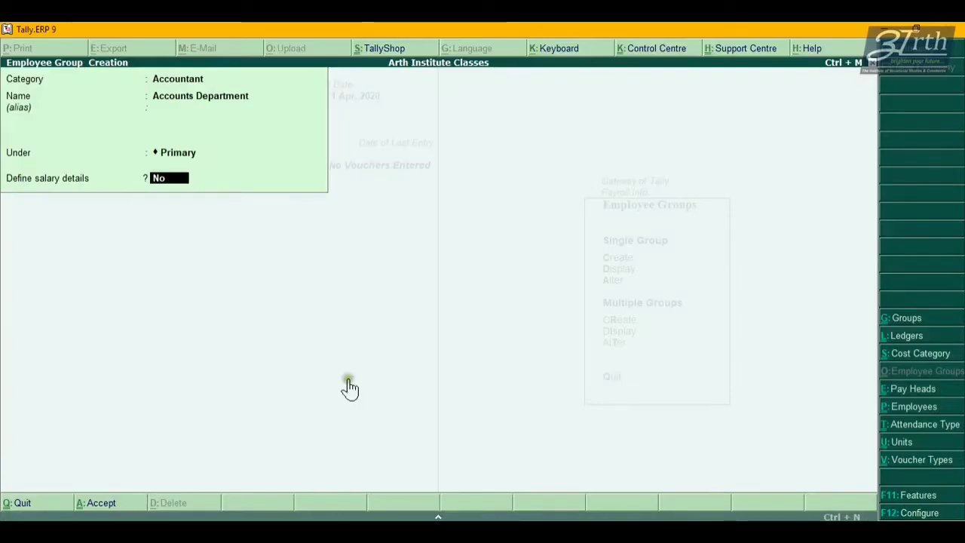
Save the Accounts Department group and glance at the Employees options.
{"action": "key", "text": "Return"}
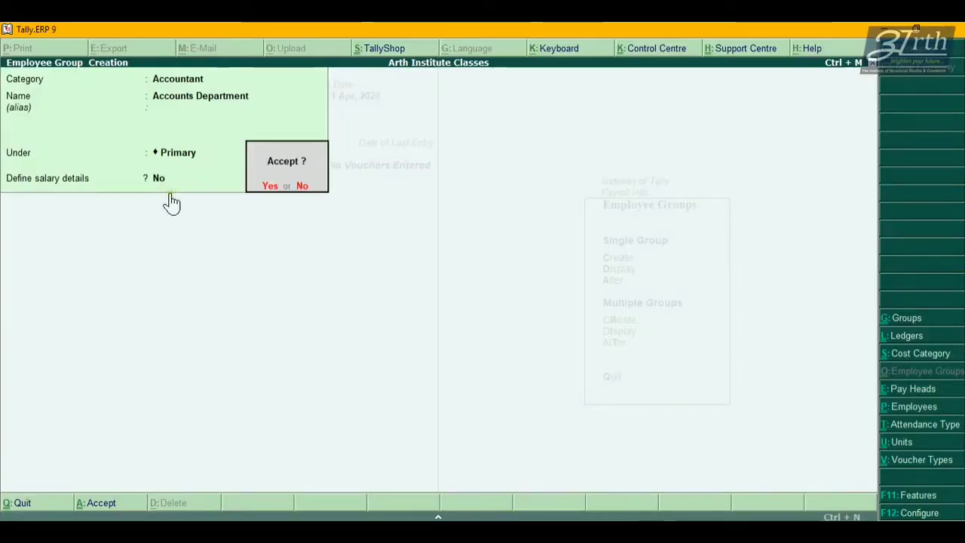
{"action": "key", "text": "Escape"}
{"action": "key", "text": "Escape"}
{"action": "key", "text": "y"}
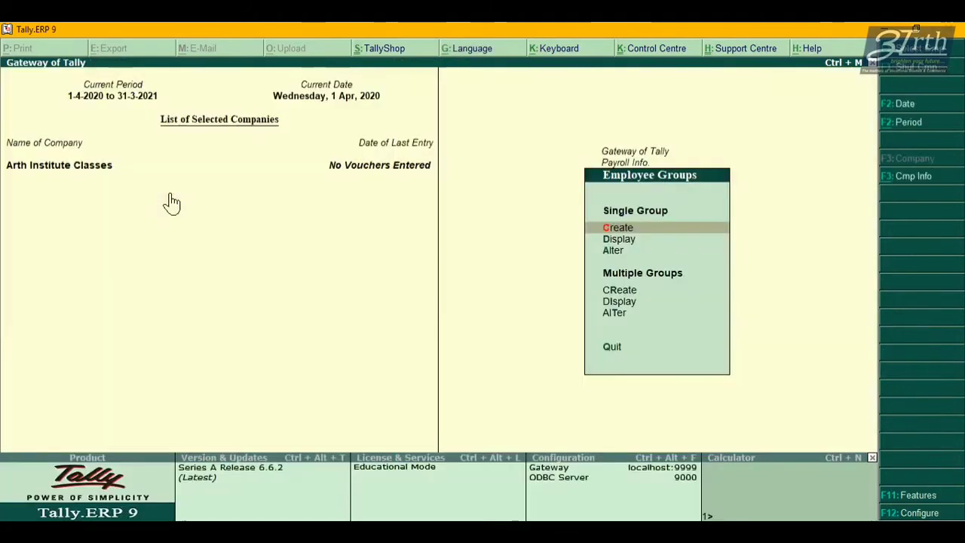
{"action": "key", "text": "Escape"}
{"action": "key", "text": "Down"}
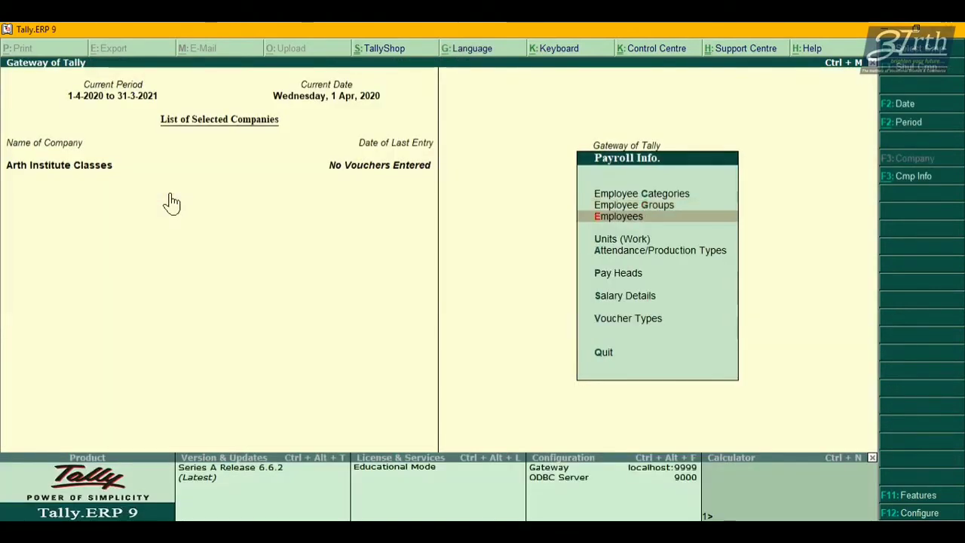
{"action": "left_click", "coordinate": [607, 217]}
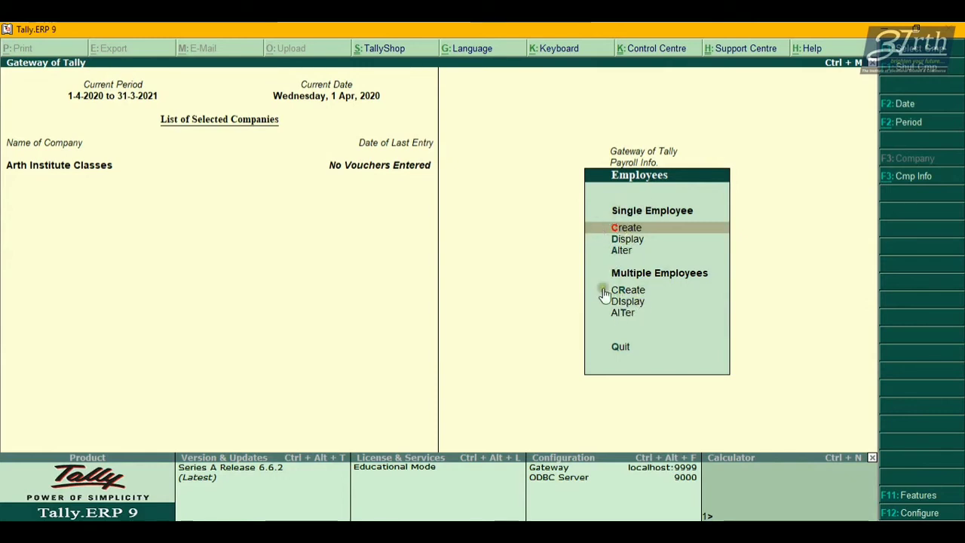
{"action": "key", "text": "Escape"}
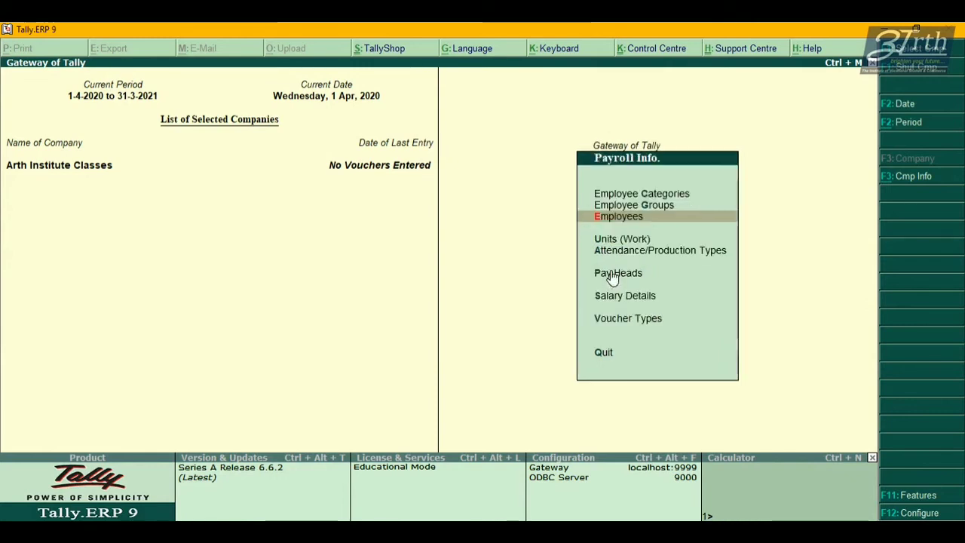
List the existing groups, Accounts Department and Admin, via Employee Groups Alter.
{"action": "key", "text": "Up"}
{"action": "key", "text": "Return"}
{"action": "key", "text": "Down"}
{"action": "key", "text": "Down"}
{"action": "key", "text": "Return"}
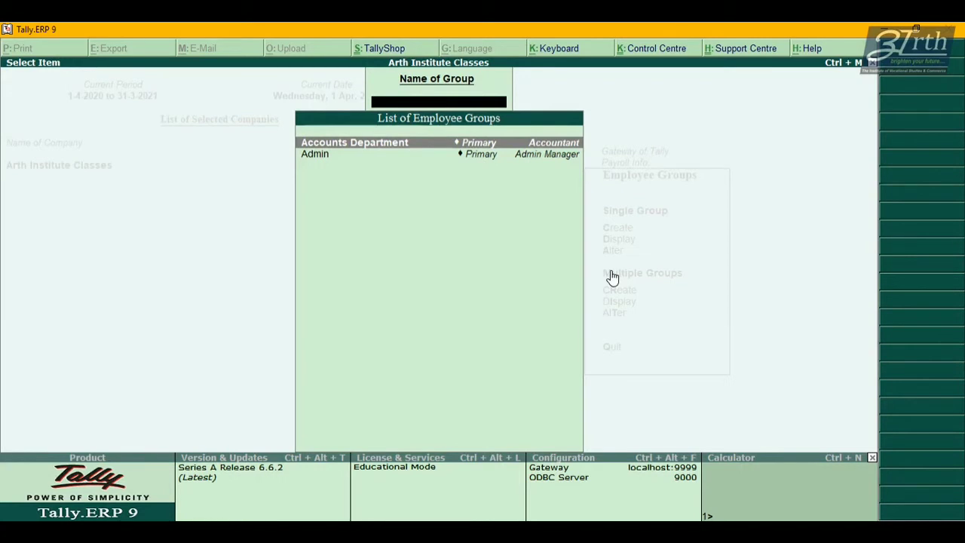
{"action": "key", "text": "Escape"}
{"action": "key", "text": "Escape"}
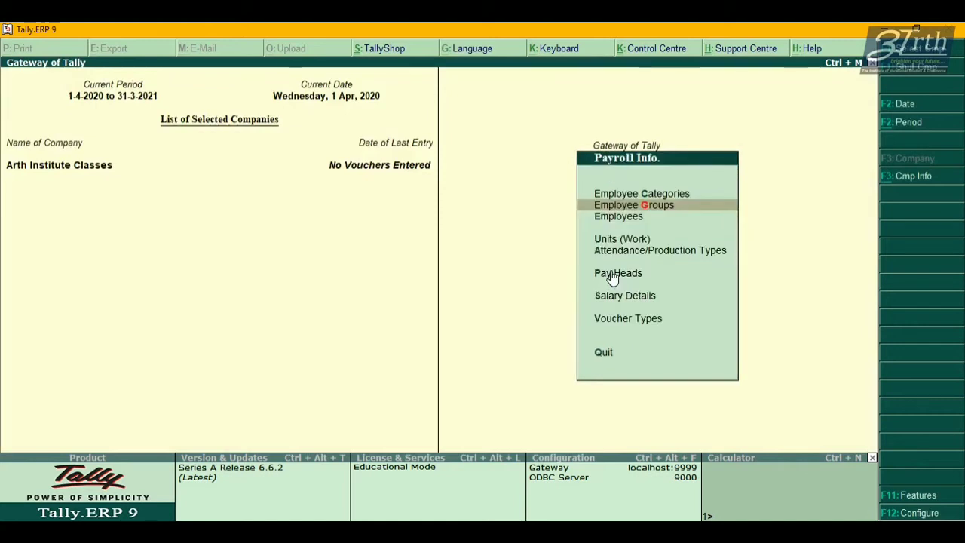
{"action": "key", "text": "Up"}
{"action": "key", "text": "Return"}
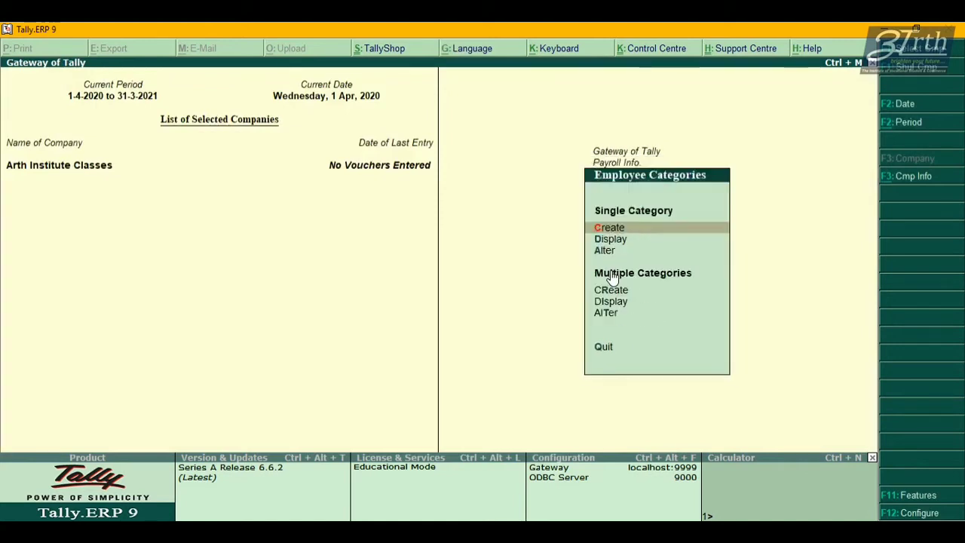
Open the Accountant category in Alter mode and quit without changes.
{"action": "key", "text": "Down"}
{"action": "key", "text": "Down"}
{"action": "key", "text": "Return"}
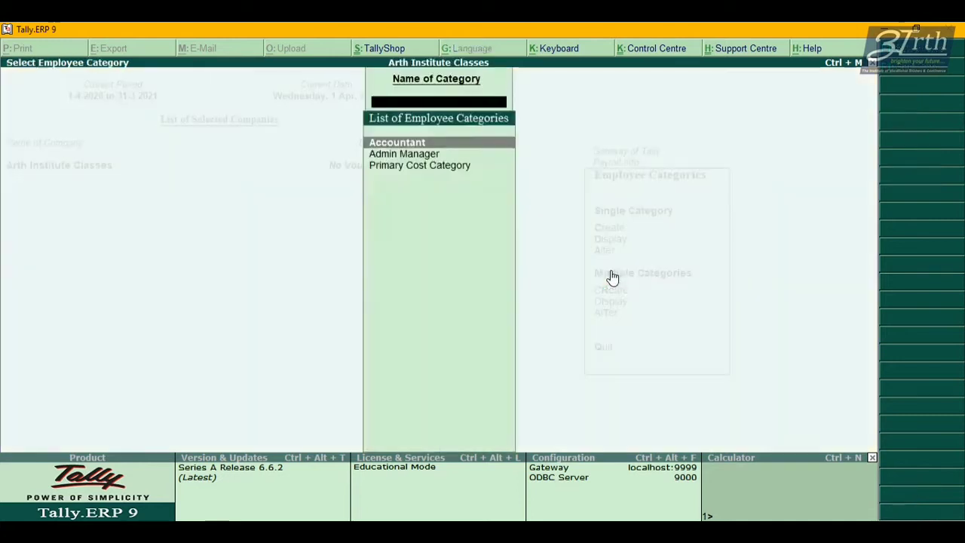
{"action": "key", "text": "Return"}
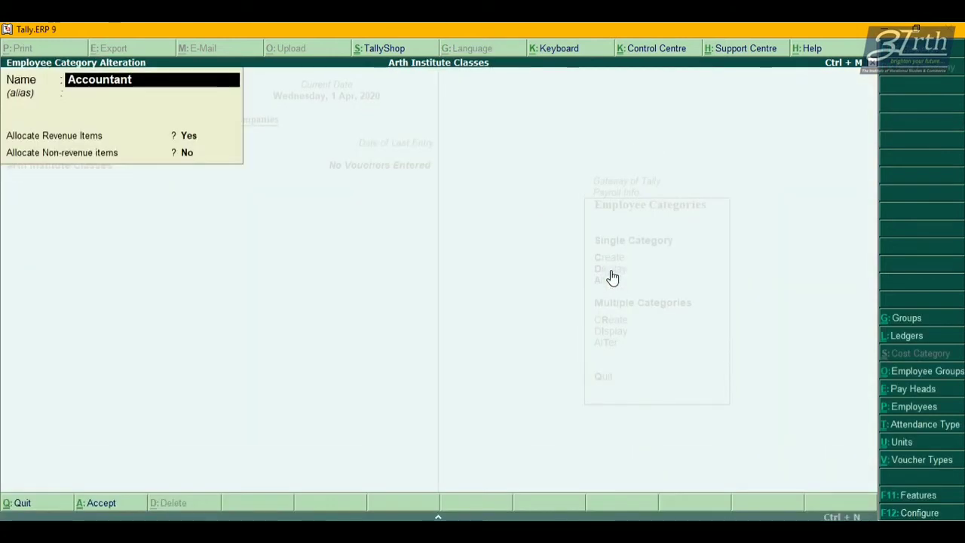
{"action": "key", "text": "Escape"}
{"action": "key", "text": "Return"}
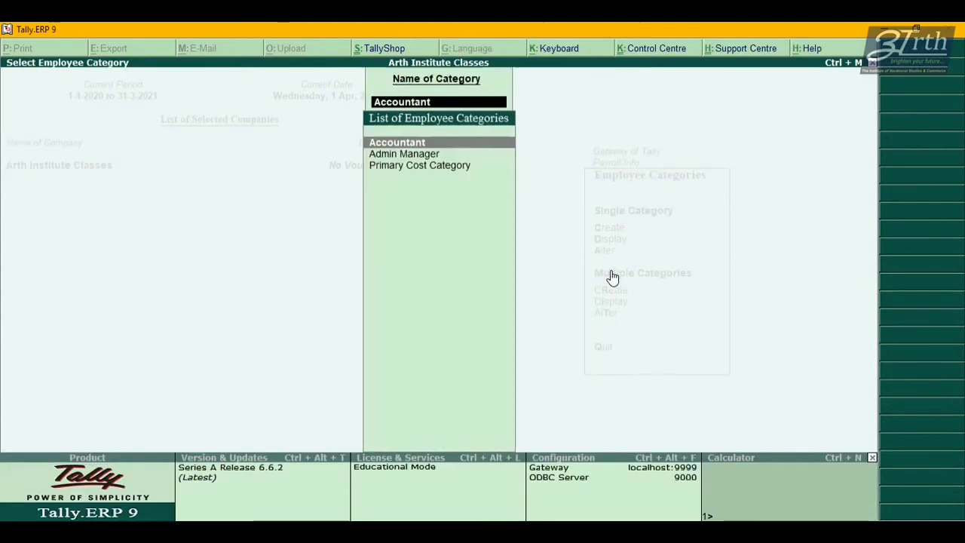
{"action": "key", "text": "Escape"}
{"action": "key", "text": "Escape"}
Inspect the Accounts Department group without deleting or changing it, then go to Employees.
{"action": "key", "text": "Down"}
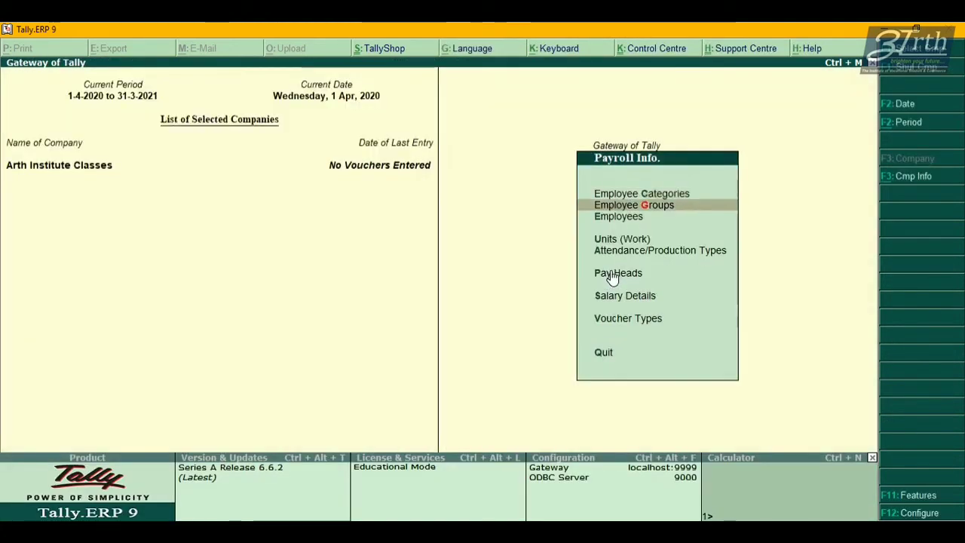
{"action": "key", "text": "Return"}
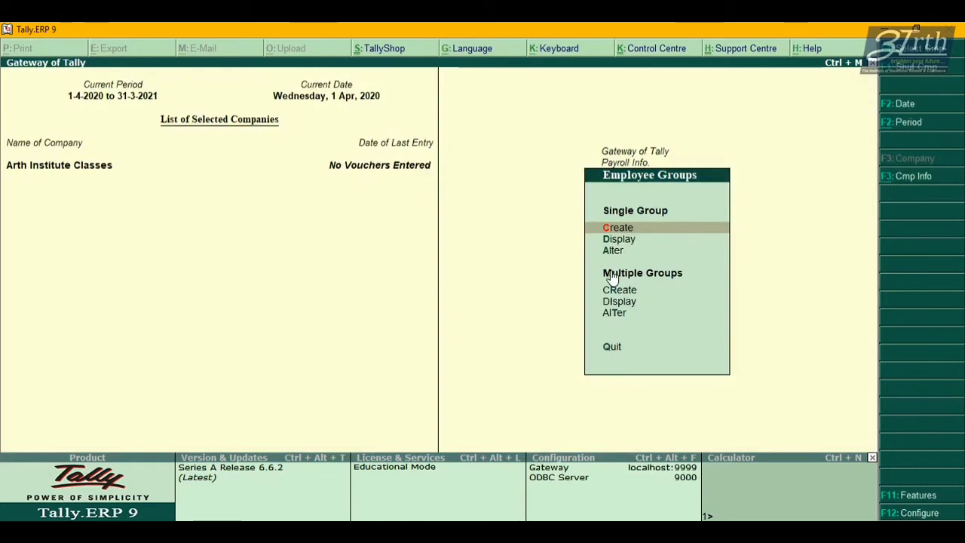
{"action": "key", "text": "Down"}
{"action": "key", "text": "Down"}
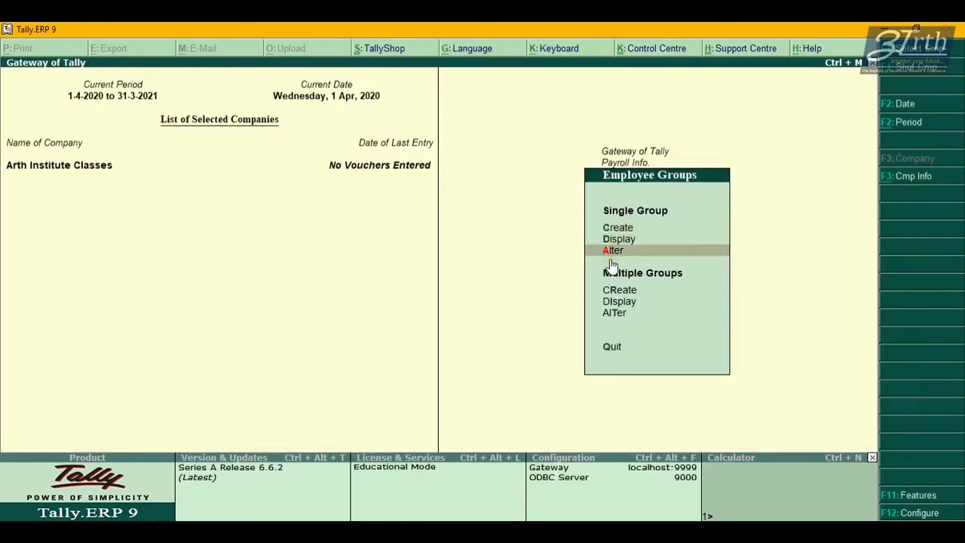
{"action": "key", "text": "Return"}
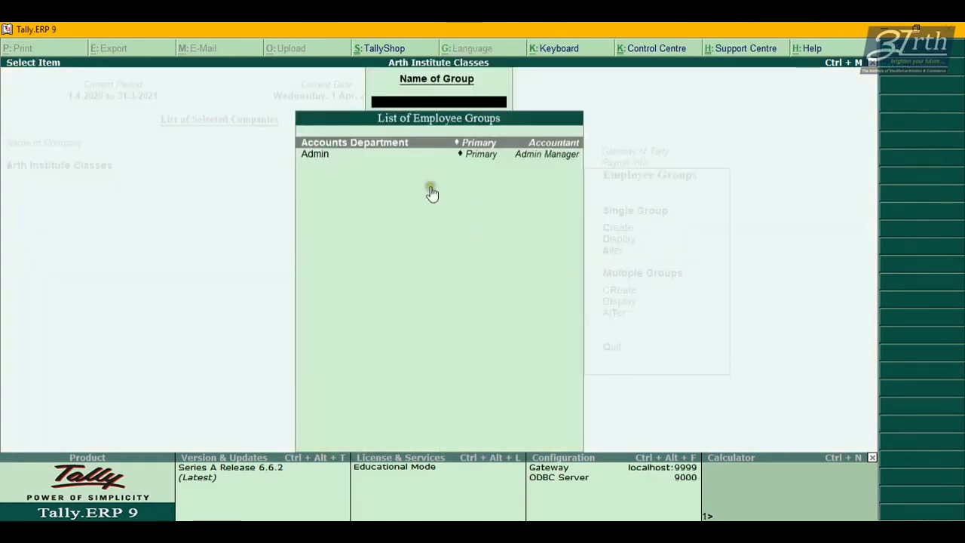
{"action": "key", "text": "Return"}
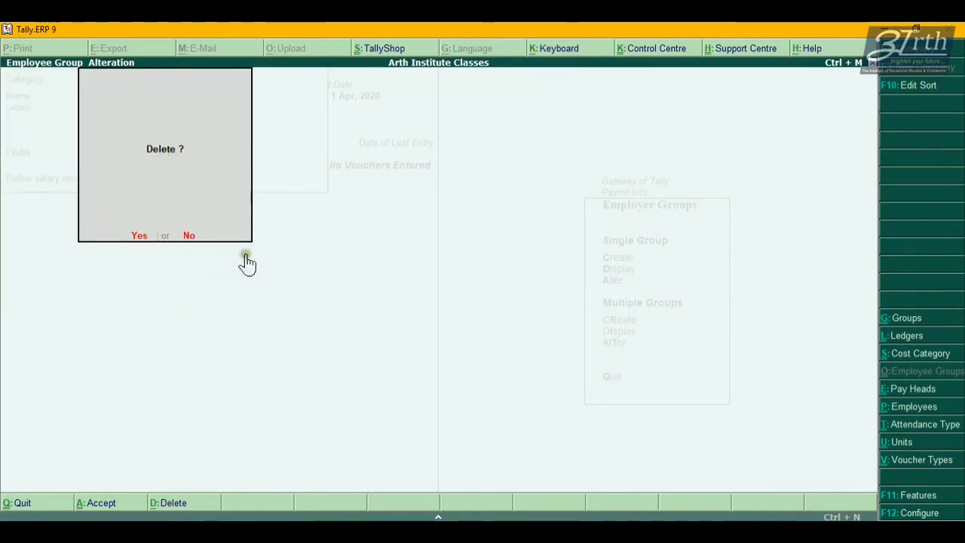
{"action": "key", "text": "n"}
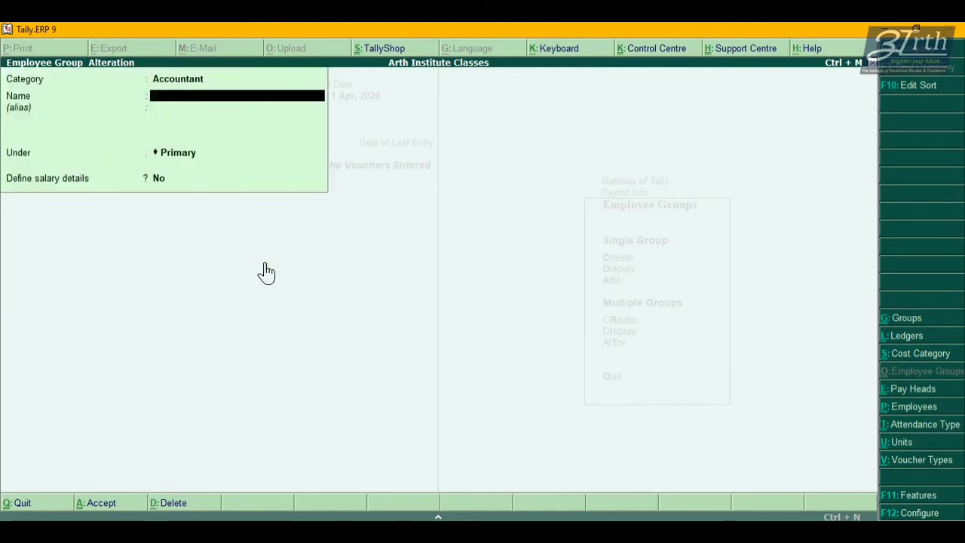
{"action": "key", "text": "Escape"}
{"action": "key", "text": "y"}
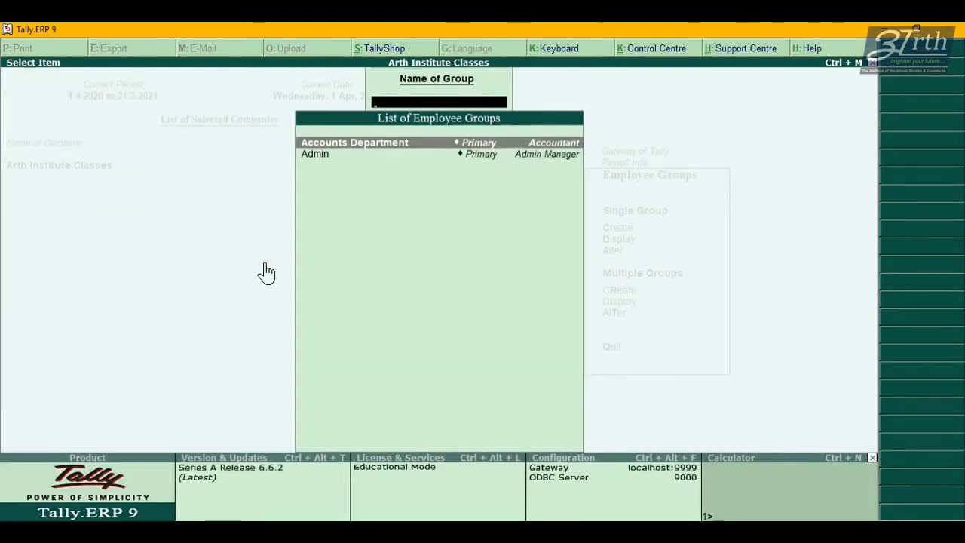
{"action": "key", "text": "Escape"}
{"action": "key", "text": "Escape"}
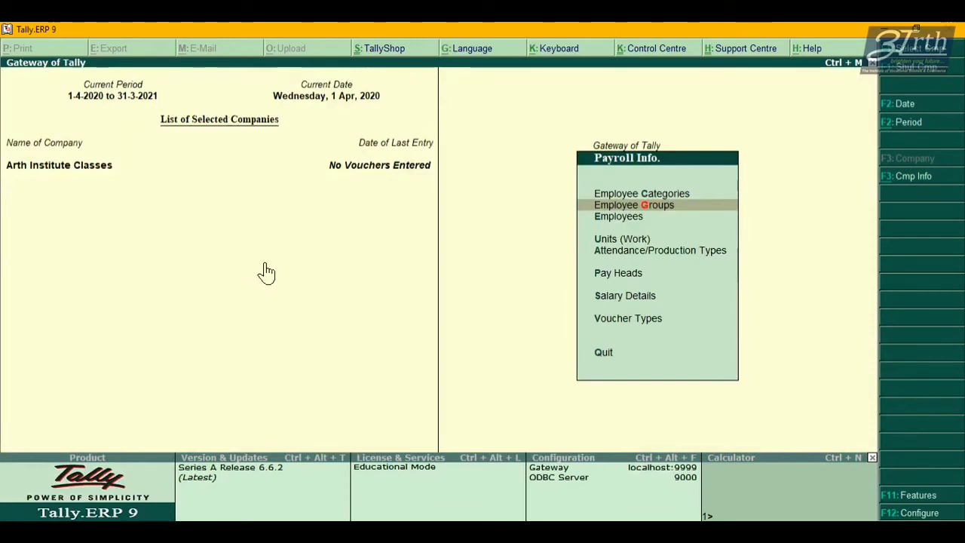
{"action": "key", "text": "Down"}
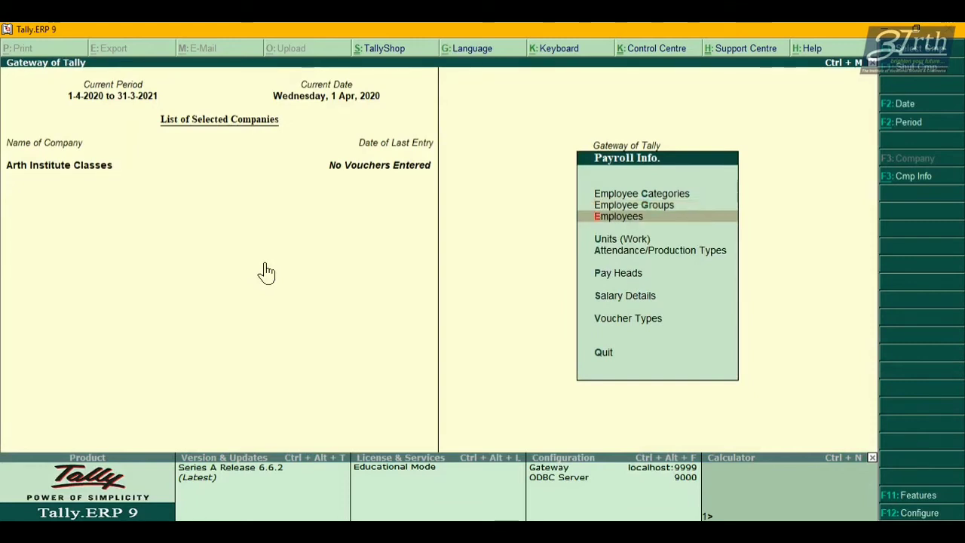
{"action": "key", "text": "Return"}
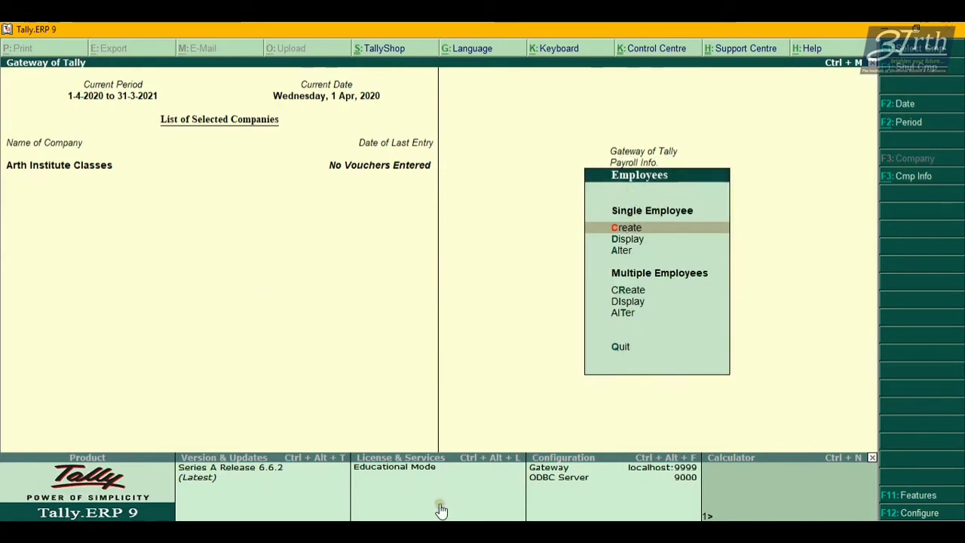
Scroll through an existing employee's details in the Employee Profile PDF, then return to Tally.
{"action": "left_click", "coordinate": [335, 485]}
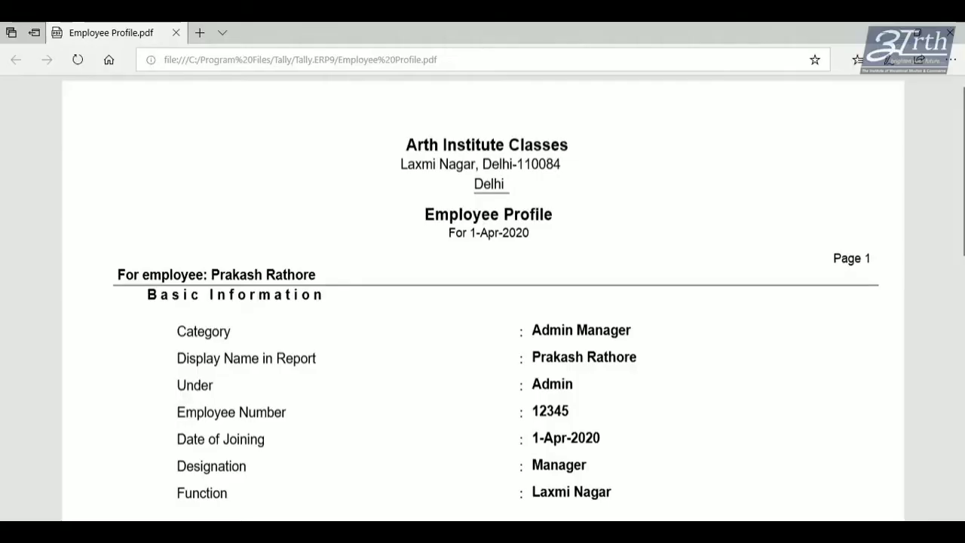
{"action": "scroll", "coordinate": [416, 382], "scroll_direction": "down", "scroll_amount": 1}
{"action": "scroll", "coordinate": [415, 382], "scroll_direction": "down", "scroll_amount": 4}
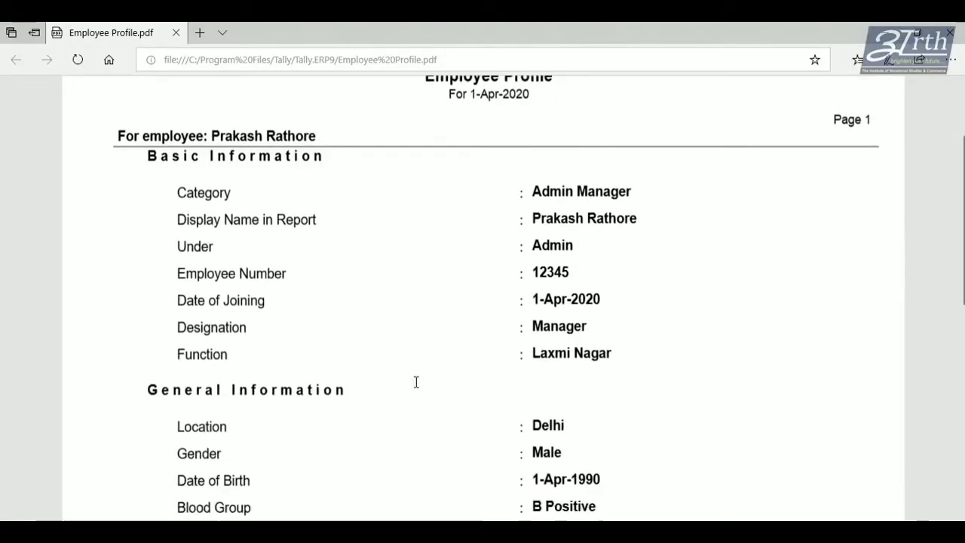
{"action": "scroll", "coordinate": [416, 383], "scroll_direction": "down", "scroll_amount": 5}
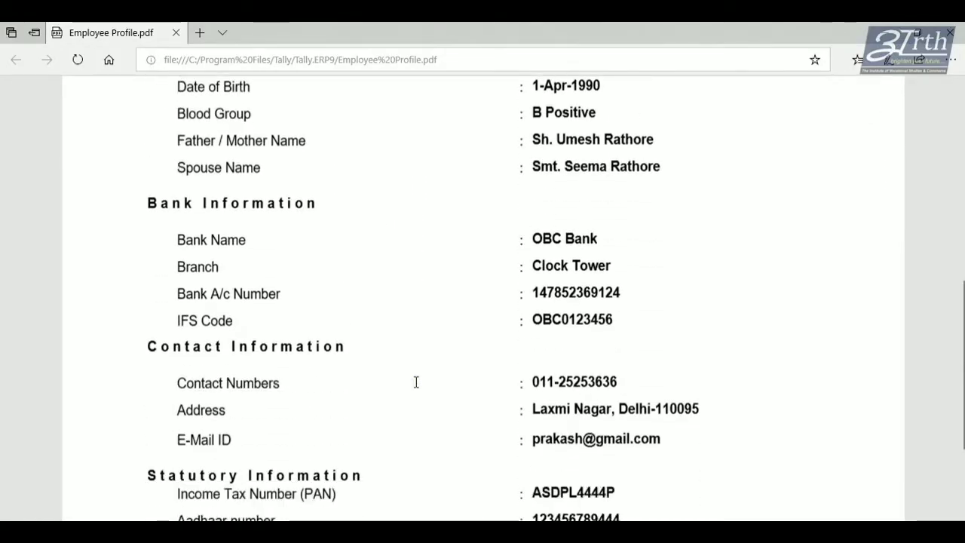
{"action": "scroll", "coordinate": [415, 383], "scroll_direction": "up", "scroll_amount": 2}
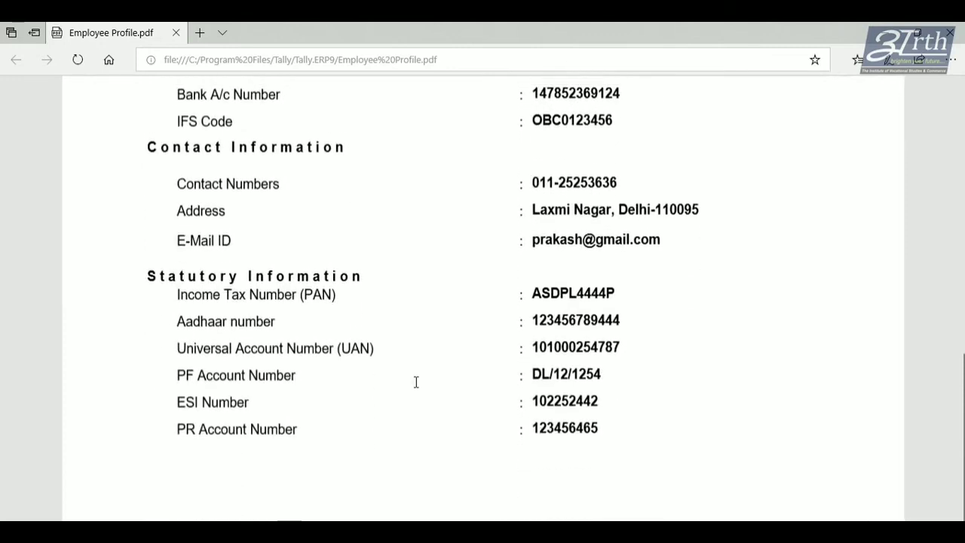
{"action": "scroll", "coordinate": [416, 383], "scroll_direction": "up", "scroll_amount": 5}
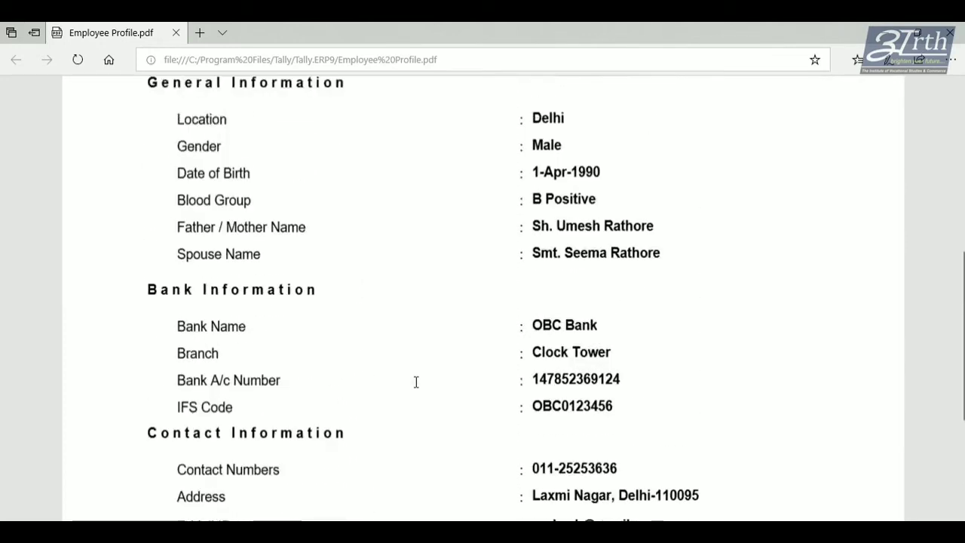
{"action": "scroll", "coordinate": [415, 383], "scroll_direction": "up", "scroll_amount": 3}
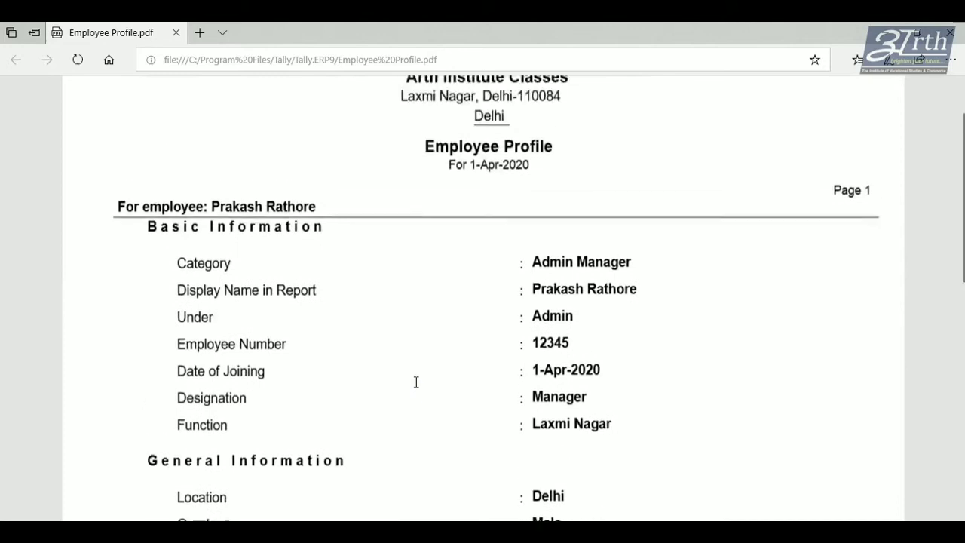
{"action": "scroll", "coordinate": [415, 382], "scroll_direction": "down", "scroll_amount": 4}
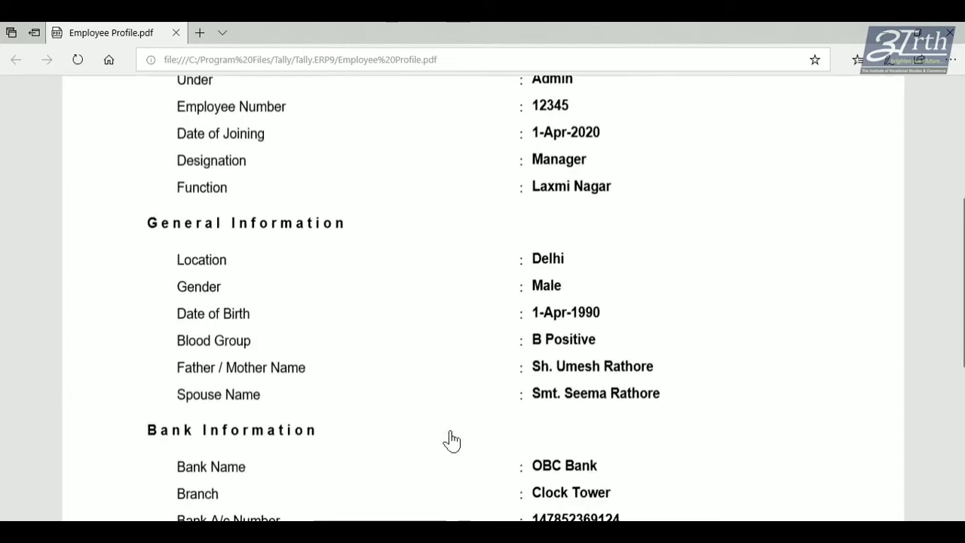
{"action": "key", "text": "alt+Tab"}
Start a new single employee and set the employee category to Accountant.
{"action": "key", "text": "Escape"}
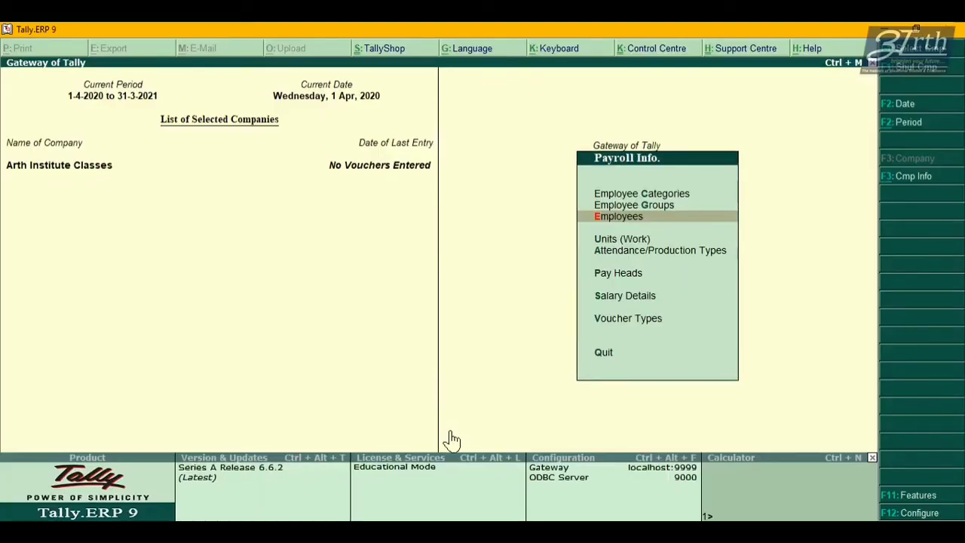
{"action": "key", "text": "Return"}
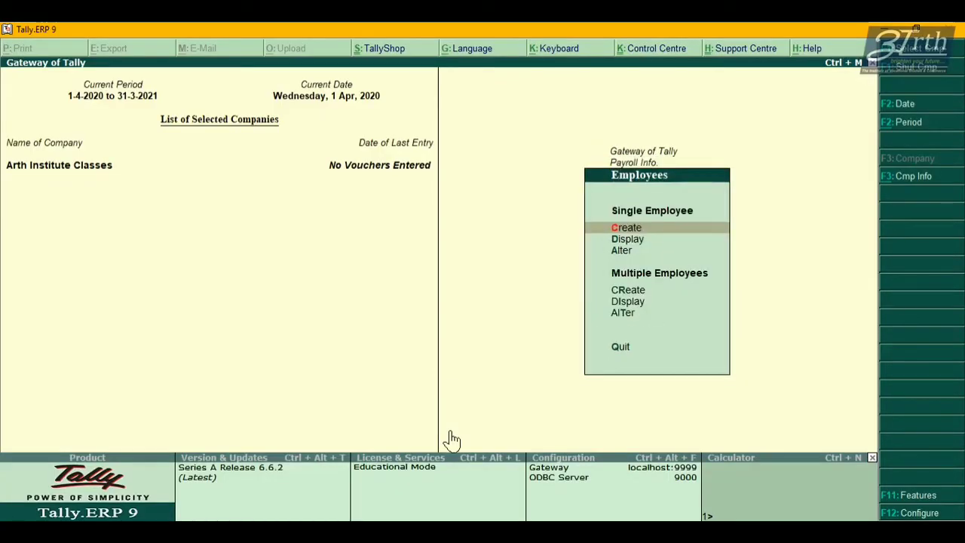
{"action": "key", "text": "Return"}
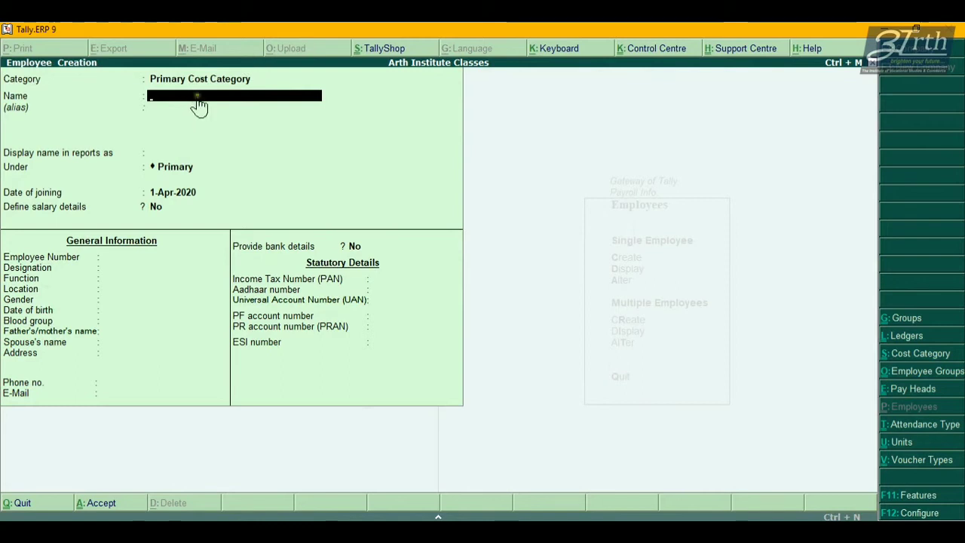
{"action": "key", "text": "BackSpace"}
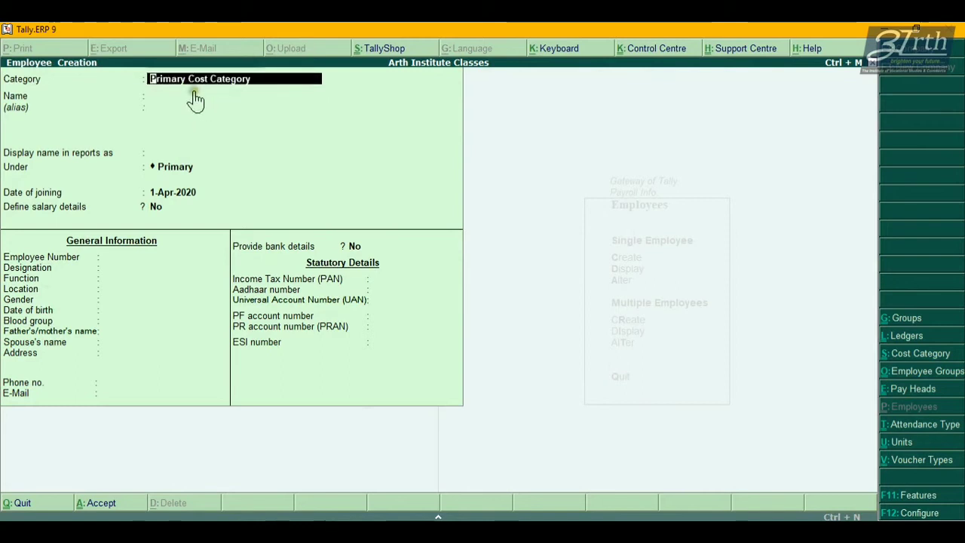
{"action": "key", "text": "BackSpace"}
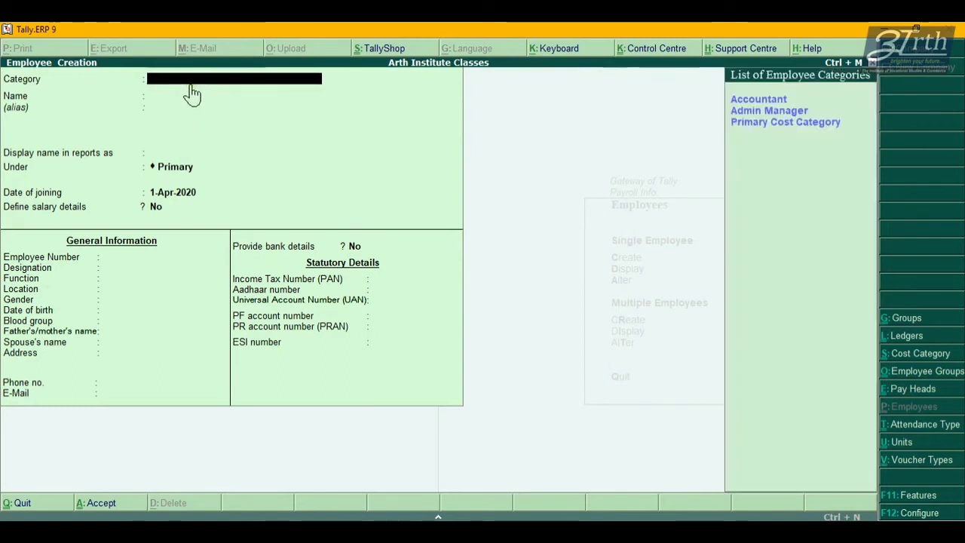
{"action": "left_click", "coordinate": [757, 104]}
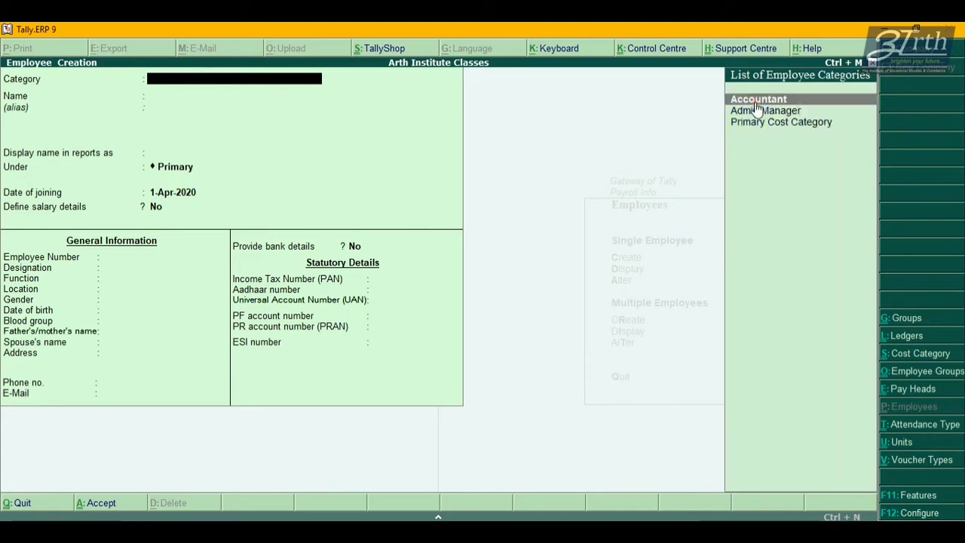
{"action": "left_click", "coordinate": [756, 106]}
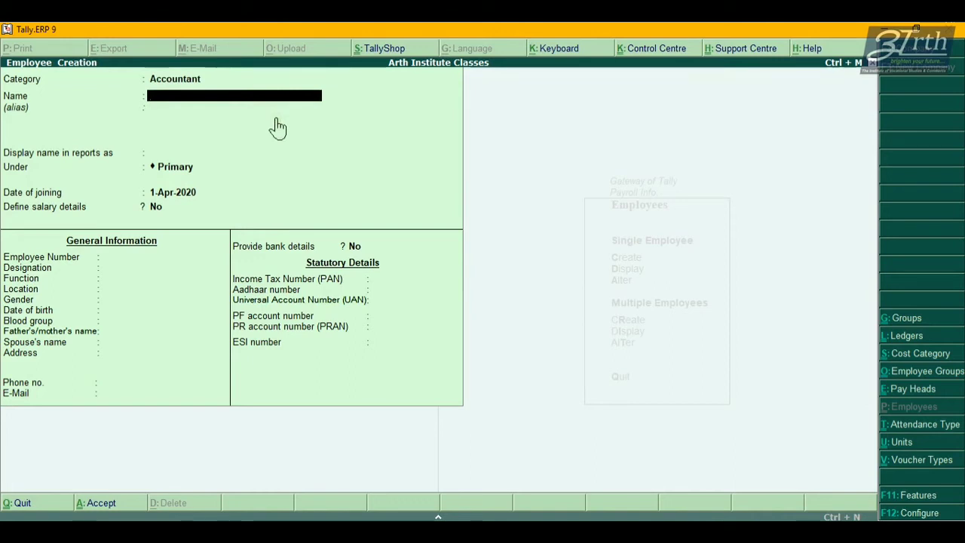
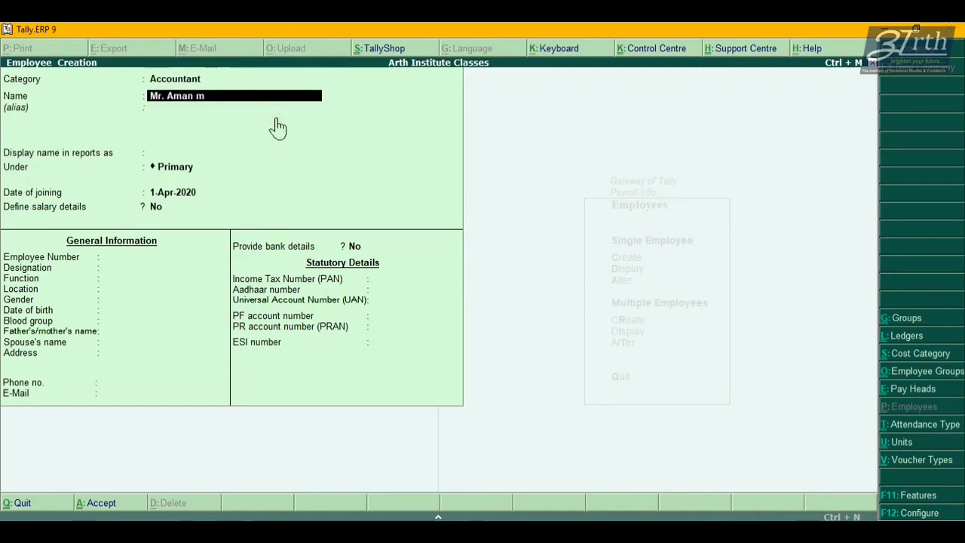
Enter the employee's full name and set the report display name without the 'Mr.' title.
{"action": "key", "text": "Return"}
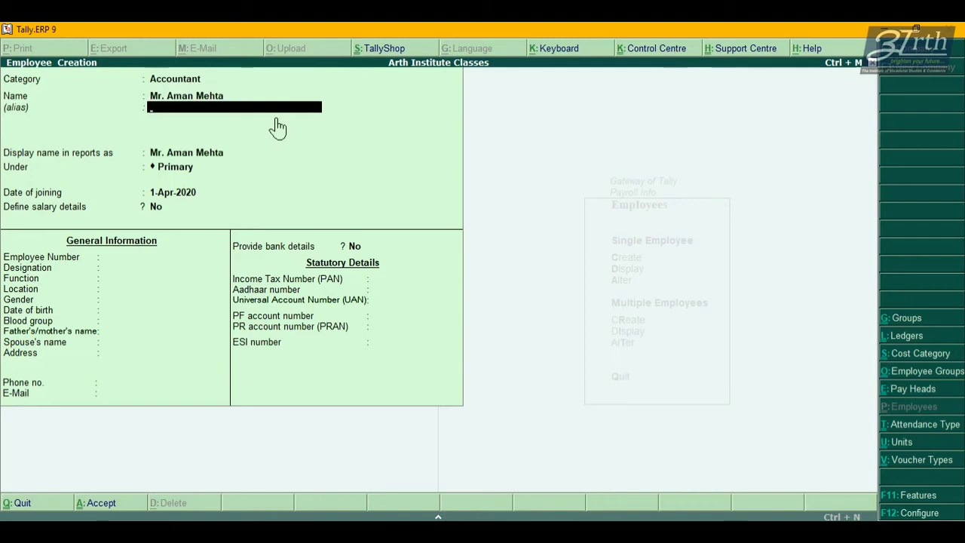
{"action": "key", "text": "Return"}
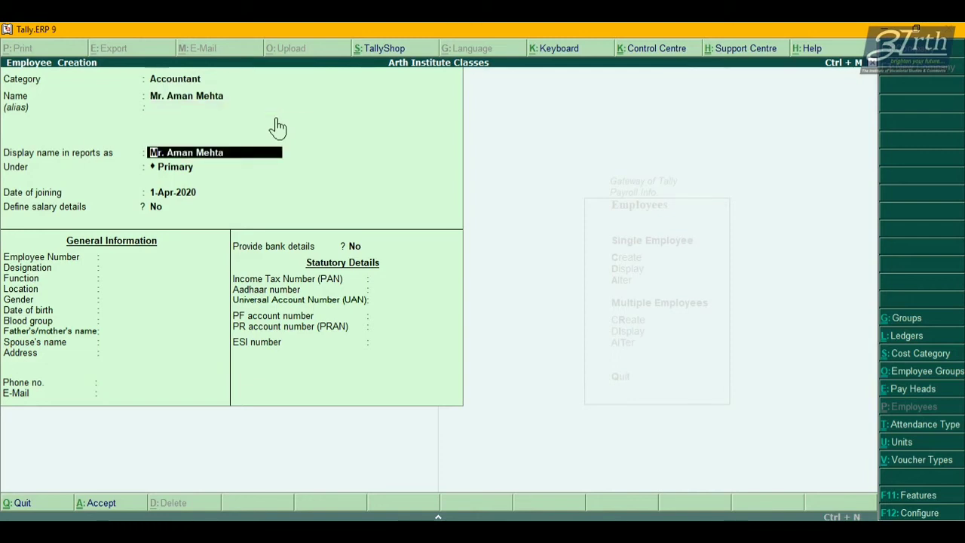
{"action": "key", "text": "Delete"}
{"action": "key", "text": "Delete"}
{"action": "key", "text": "Delete"}
{"action": "key", "text": "Delete"}
{"action": "key", "text": "End"}
{"action": "key", "text": "BackSpace"}
{"action": "key", "text": "BackSpace"}
{"action": "key", "text": "BackSpace"}
{"action": "key", "text": "BackSpace"}
{"action": "key", "text": "BackSpace"}
{"action": "key", "text": "BackSpace"}
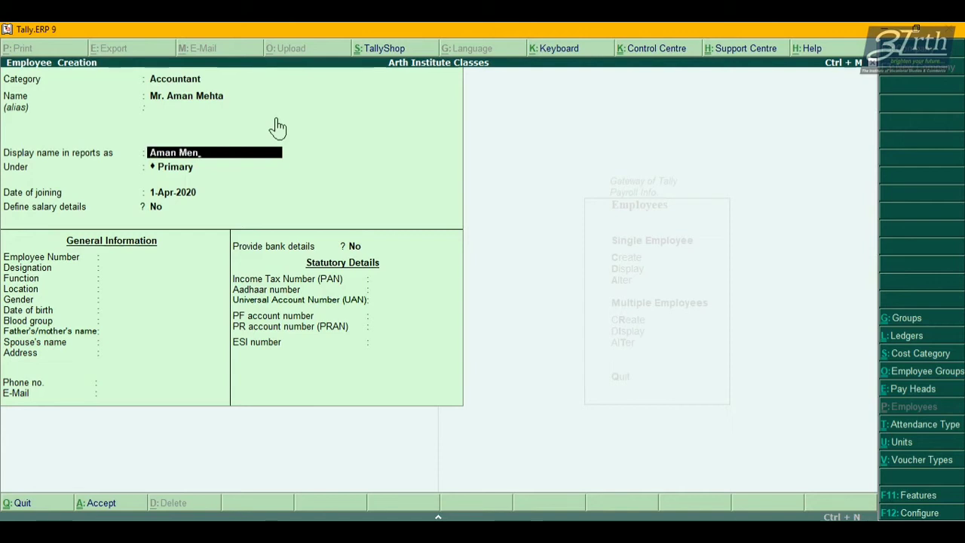
{"action": "key", "text": "BackSpace"}
{"action": "key", "text": "Return"}
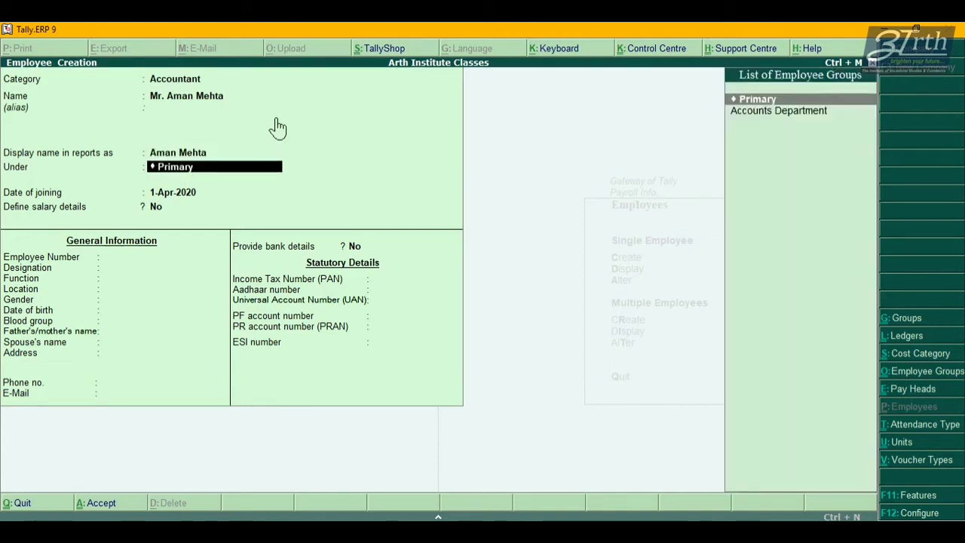
Put the employee under the Accounts Department group and keep the 1-Apr-2020 joining date.
{"action": "key", "text": "BackSpace"}
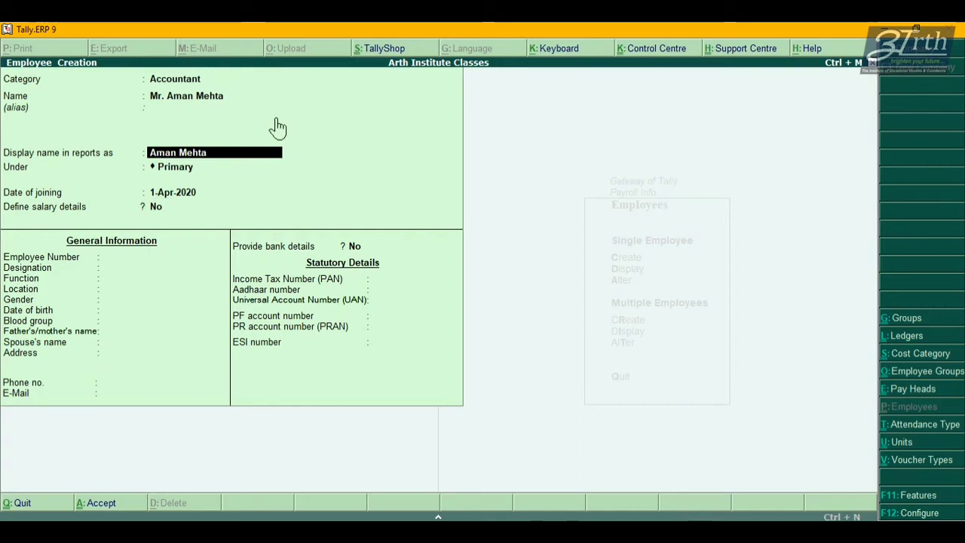
{"action": "key", "text": "BackSpace"}
{"action": "key", "text": "Return"}
{"action": "key", "text": "Return"}
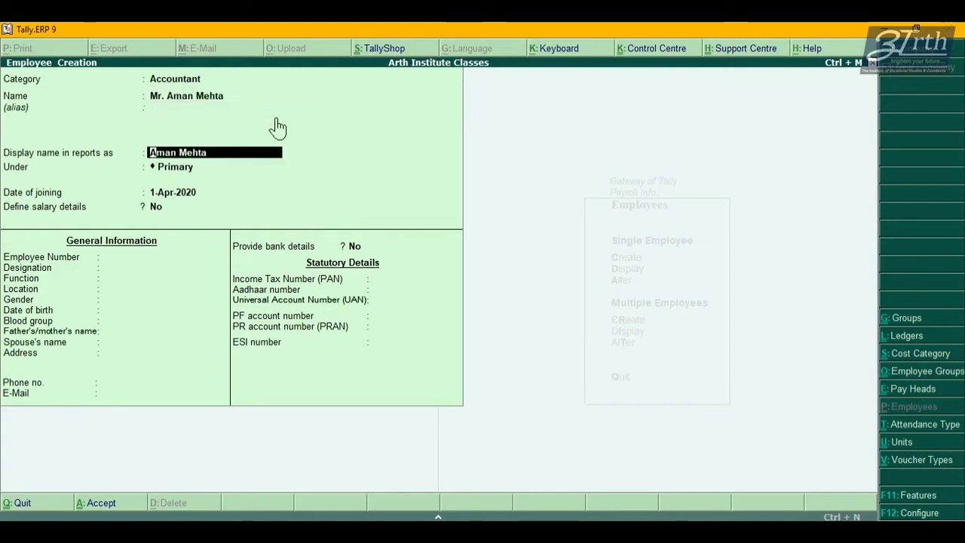
{"action": "key", "text": "Return"}
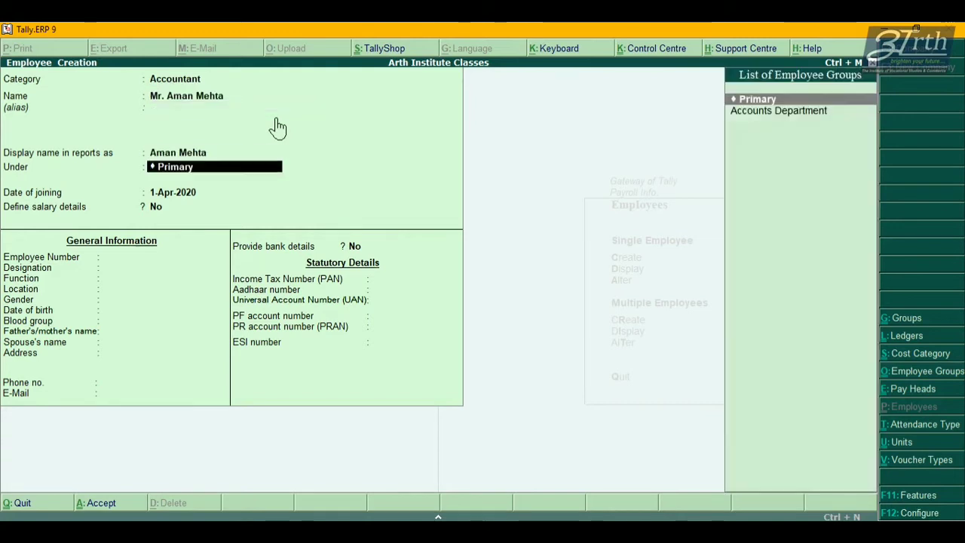
{"action": "key", "text": "Down"}
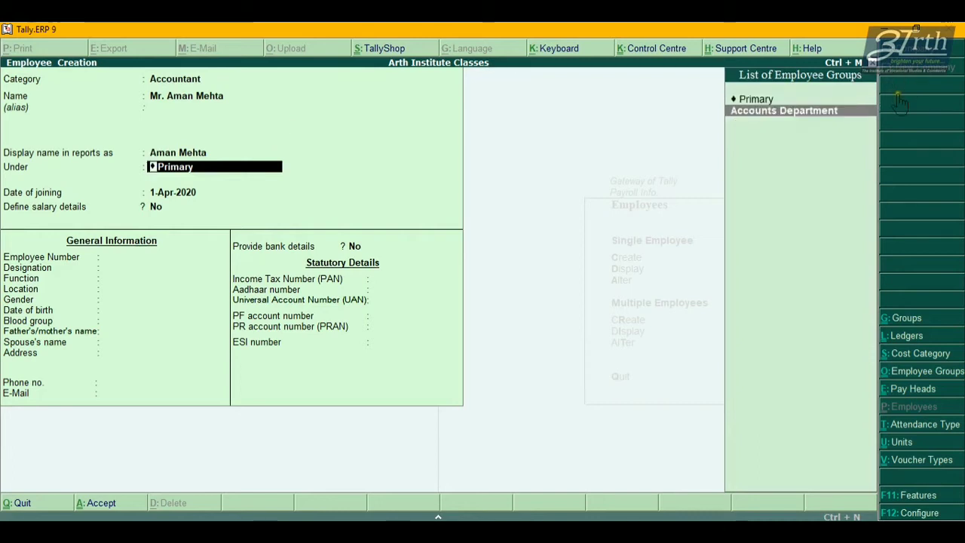
{"action": "left_click", "coordinate": [774, 123]}
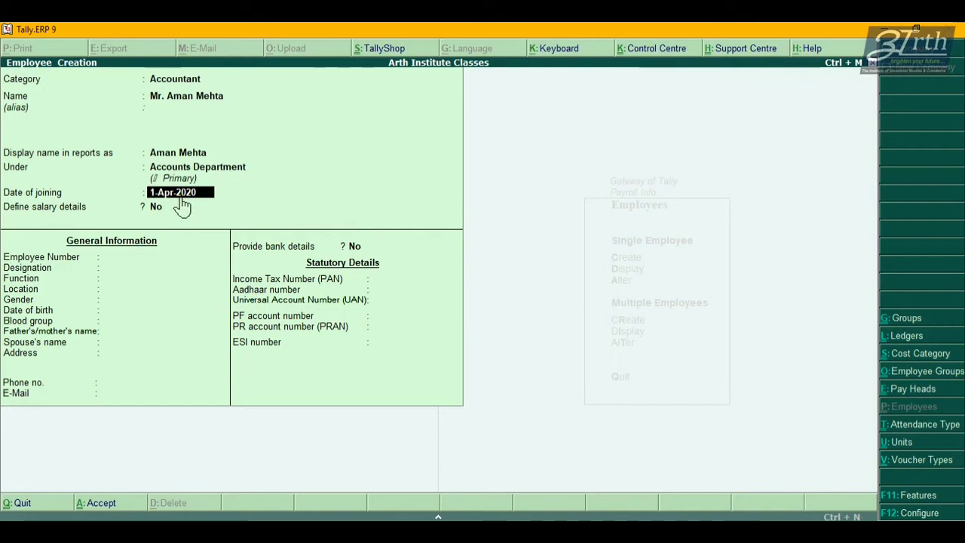
{"action": "key", "text": "Return"}
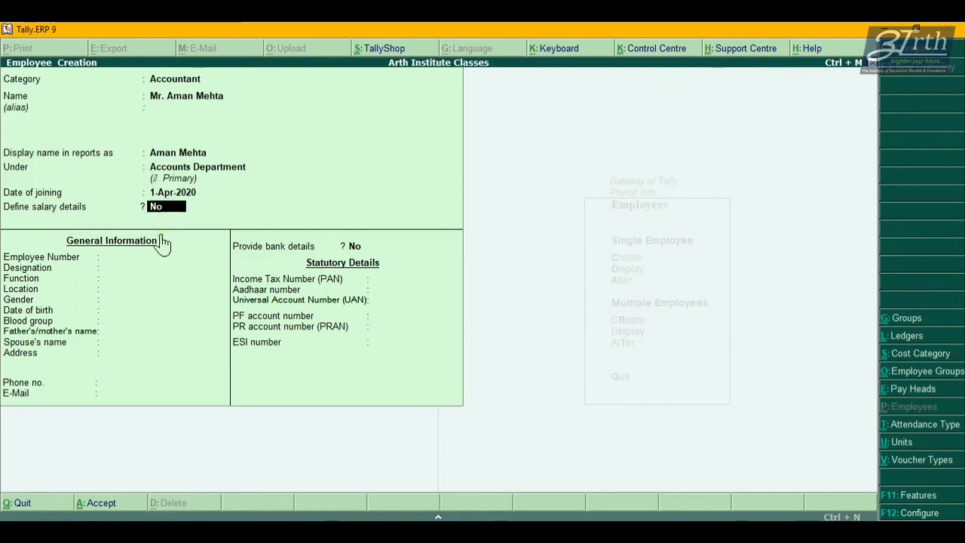
Skip salary details, then enter employee number, designation Sr. Accountant, function 'Final A/c, Ratio Analysis', and Delhi location.
{"action": "key", "text": "Return"}
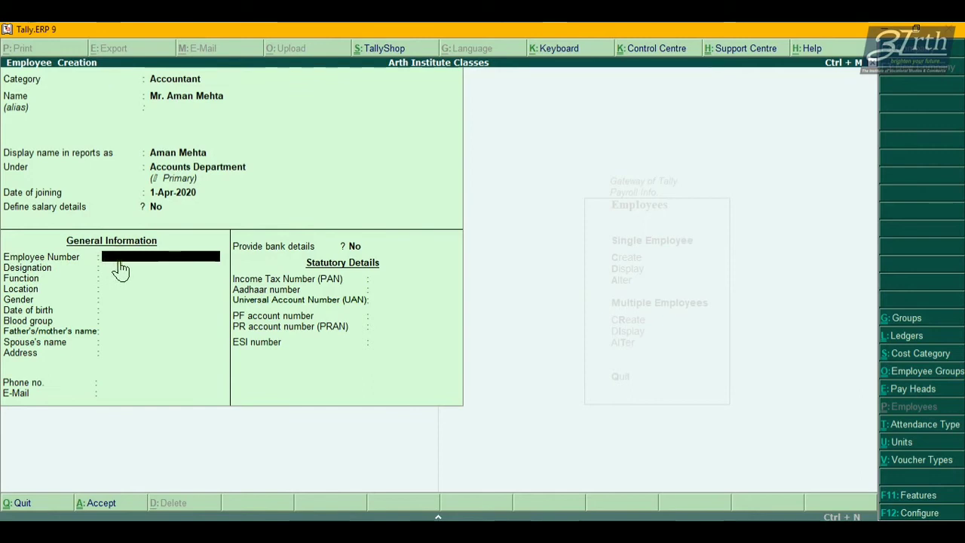
{"action": "type", "text": "EM"}
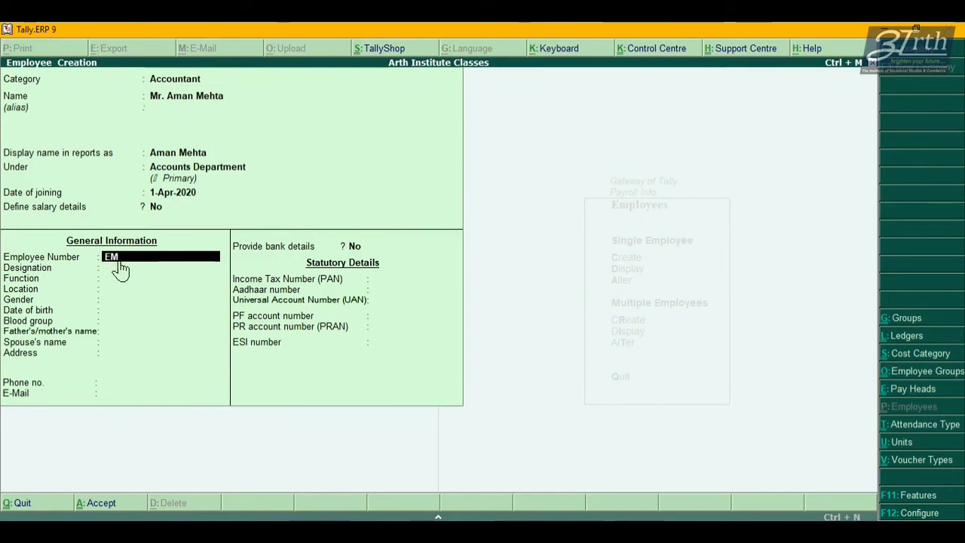
{"action": "type", "text": "P-"}
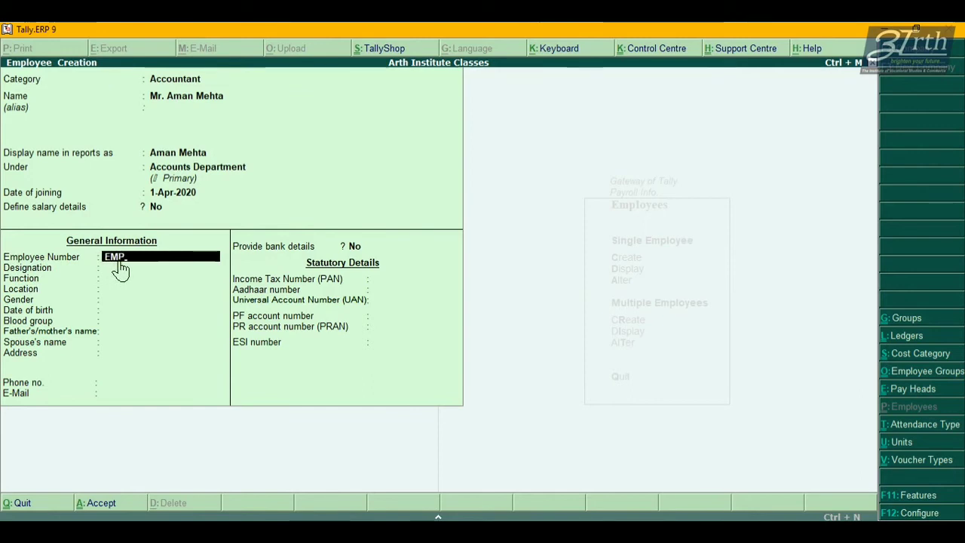
{"action": "type", "text": "123"}
{"action": "key", "text": "Return"}
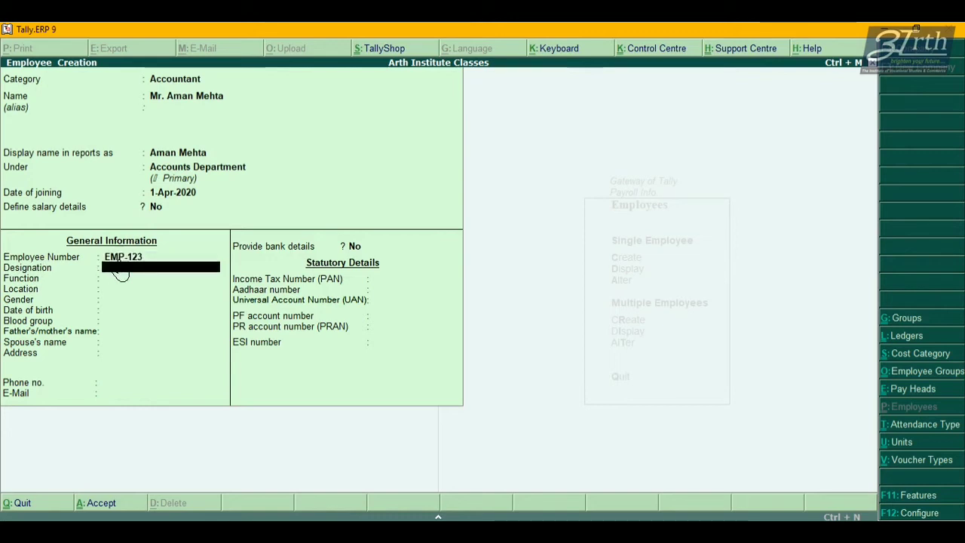
{"action": "type", "text": "Sr. A"}
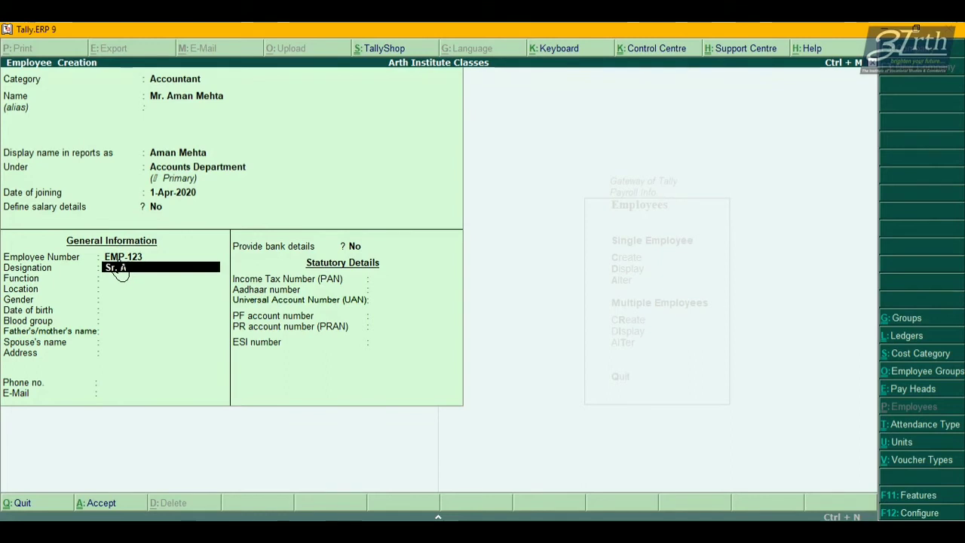
{"action": "type", "text": "ccoun"}
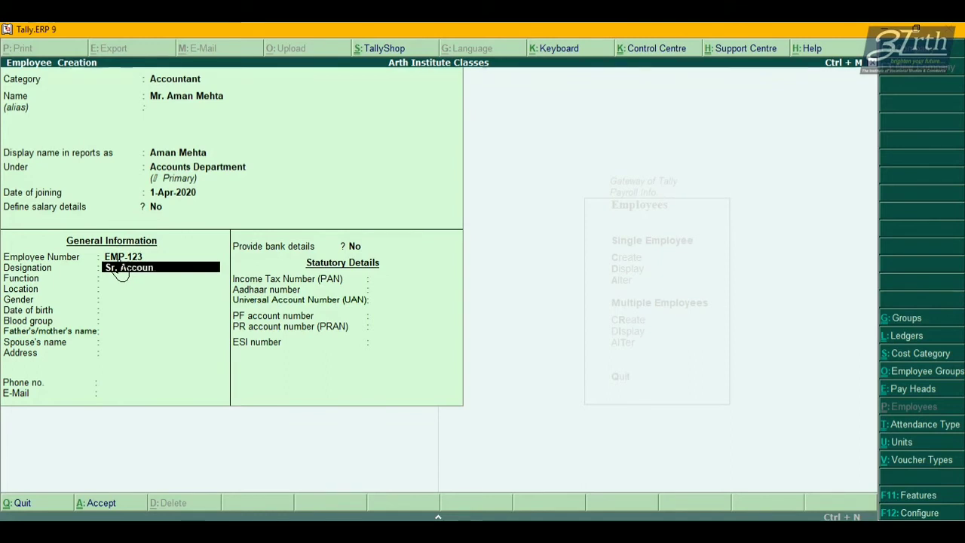
{"action": "type", "text": "tant"}
{"action": "key", "text": "Return"}
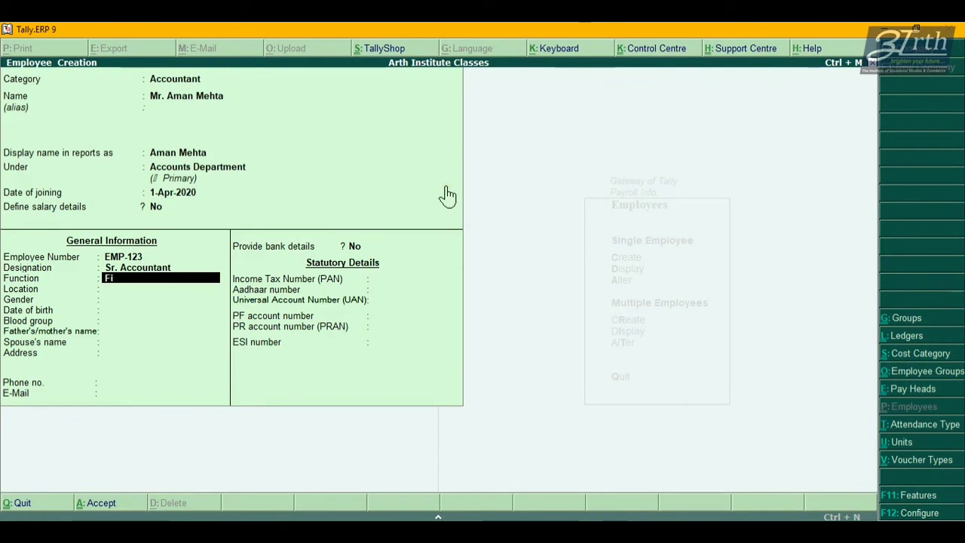
{"action": "type", "text": "Final A/c,"}
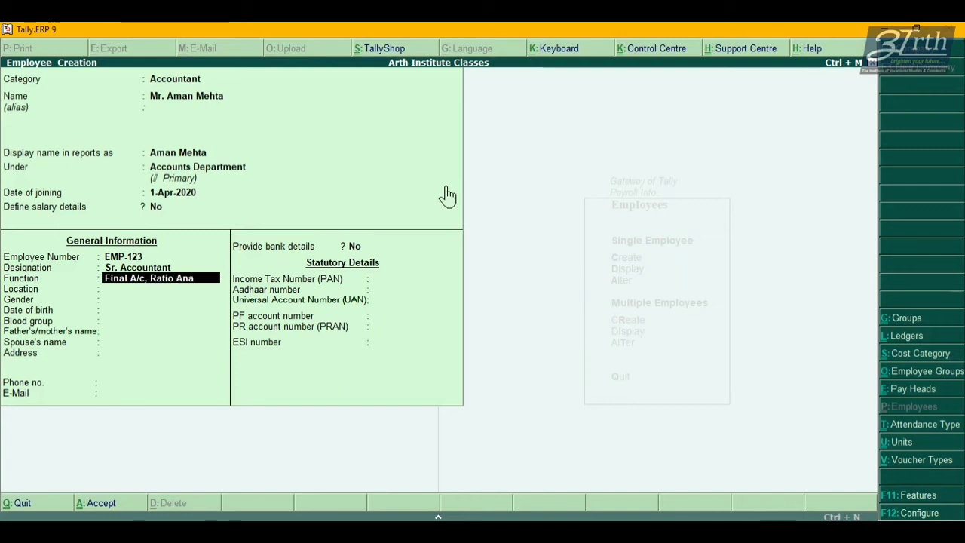
{"action": "type", "text": "Ratio Analysis"}
{"action": "key", "text": "Return"}
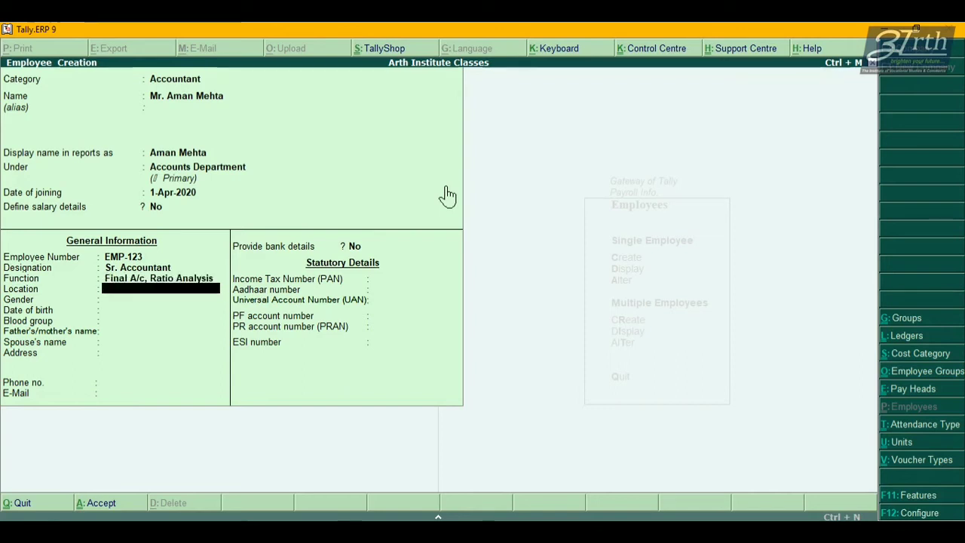
{"action": "type", "text": "Laxmi Nagar, D"}
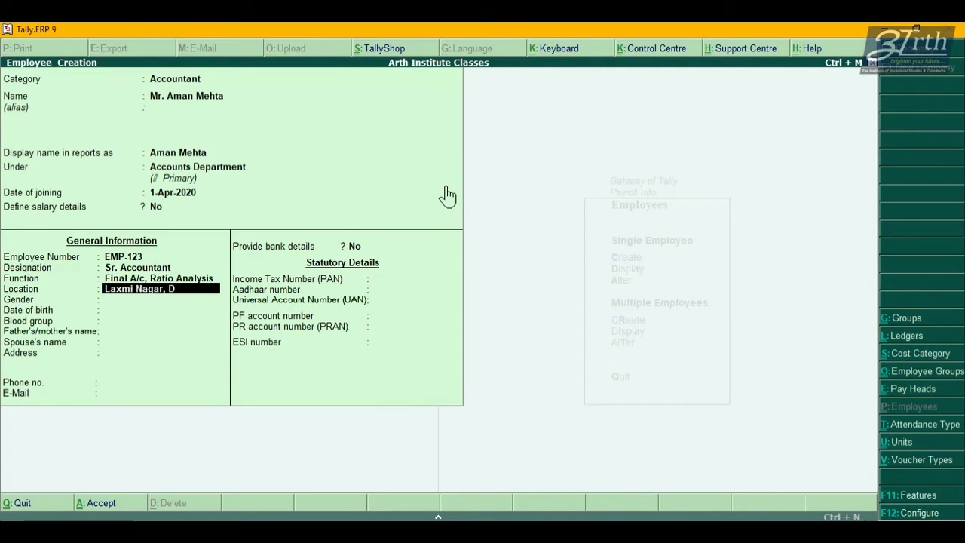
{"action": "type", "text": "elhi"}
{"action": "key", "text": "Return"}
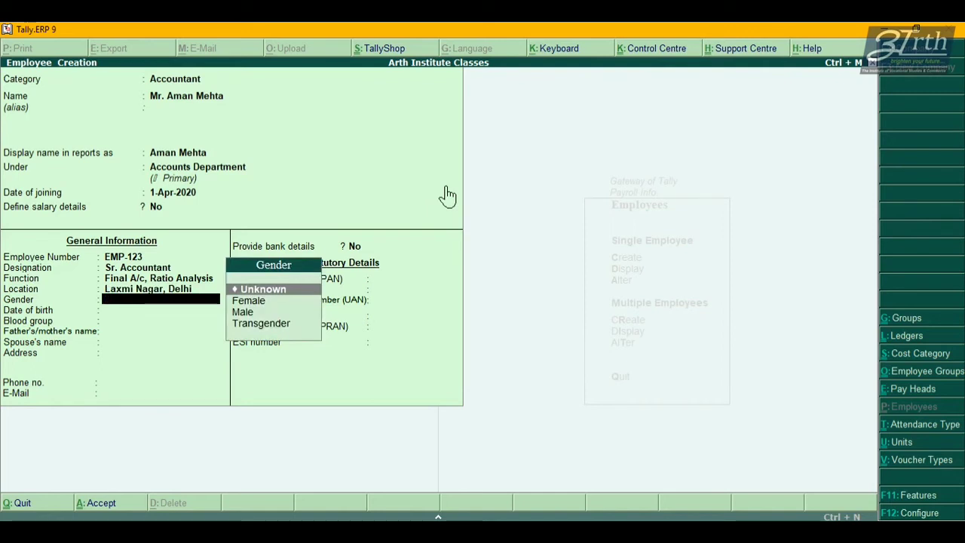
Set gender Male, date of birth 1-Apr-1990 and blood group B Positive.
{"action": "key", "text": "Down"}
{"action": "key", "text": "Down"}
{"action": "key", "text": "Return"}
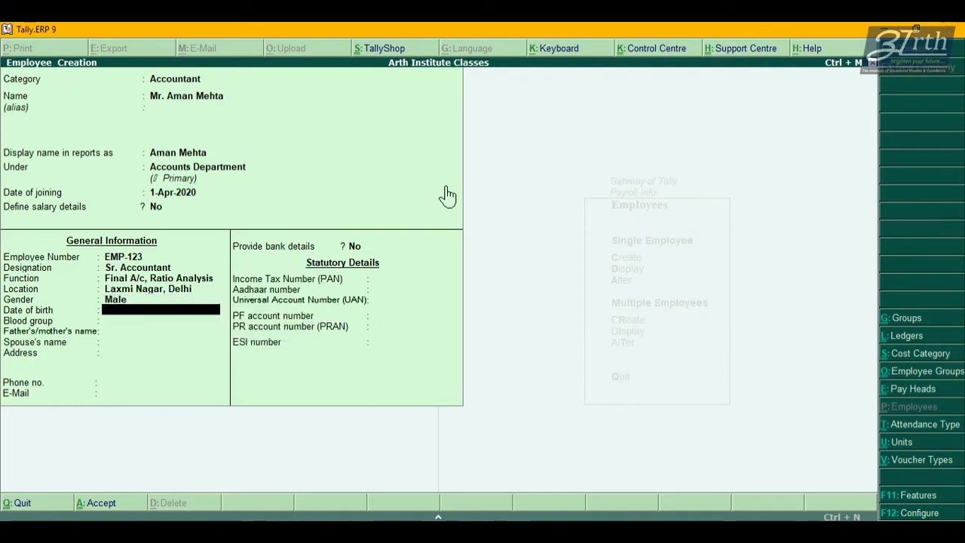
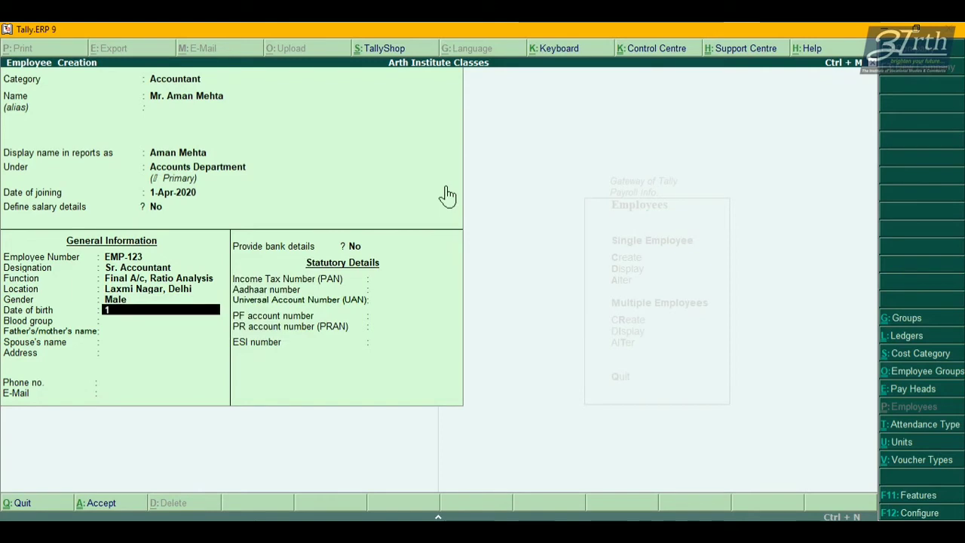
{"action": "key", "text": "Return"}
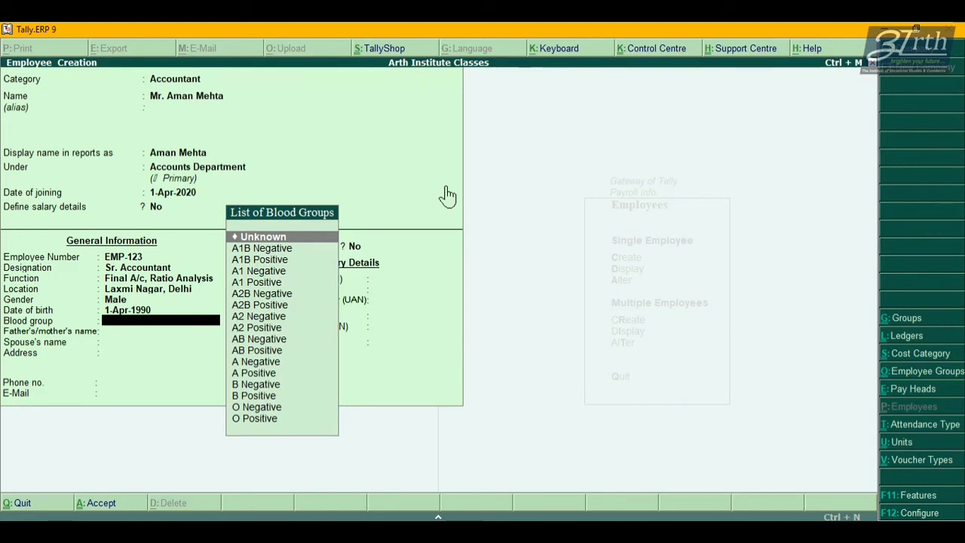
{"action": "key", "text": "Down"}
{"action": "key", "text": "Down"}
{"action": "key", "text": "Down"}
{"action": "key", "text": "Down"}
{"action": "key", "text": "Down"}
{"action": "key", "text": "Down"}
{"action": "key", "text": "Down"}
{"action": "key", "text": "Down"}
{"action": "key", "text": "Down"}
{"action": "key", "text": "Down"}
{"action": "key", "text": "Down"}
{"action": "key", "text": "Down"}
{"action": "key", "text": "Down"}
{"action": "key", "text": "Down"}
{"action": "key", "text": "Down"}
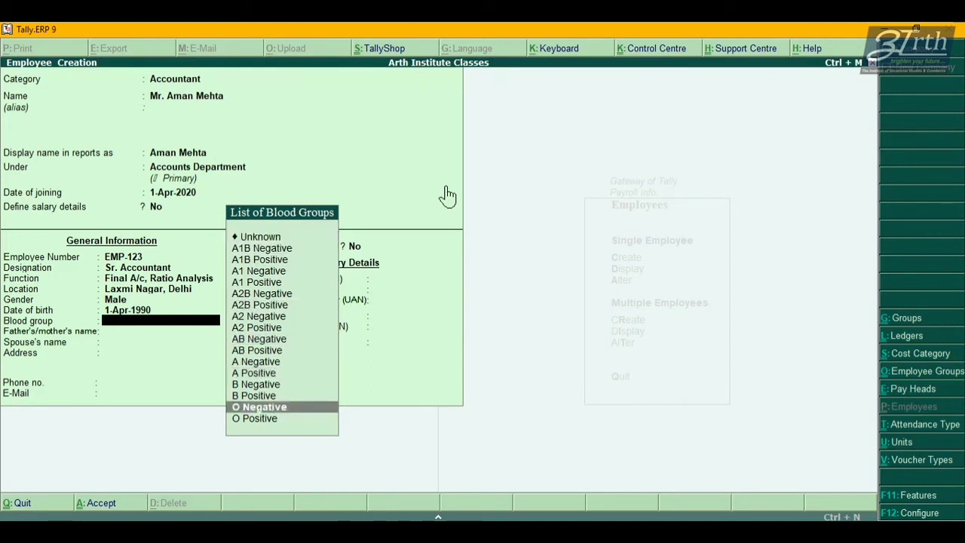
{"action": "key", "text": "Up"}
{"action": "key", "text": "Return"}
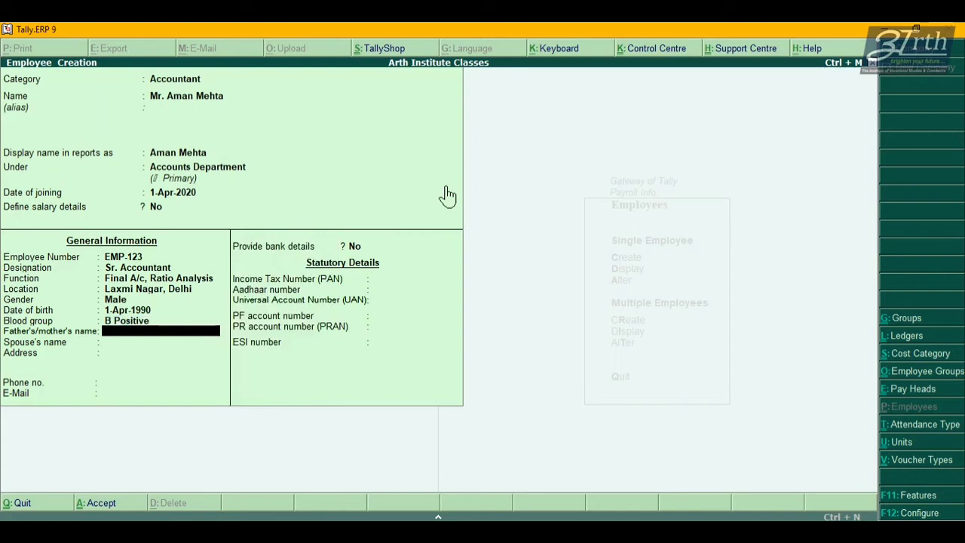
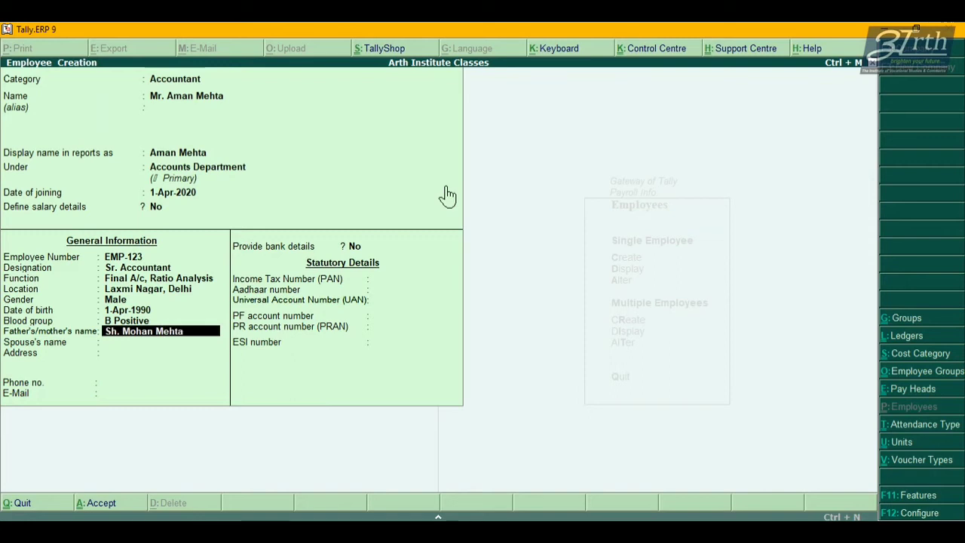
Enter the father's name, leave spouse blank, and fill in address, phone number and e-mail.
{"action": "key", "text": "Return"}
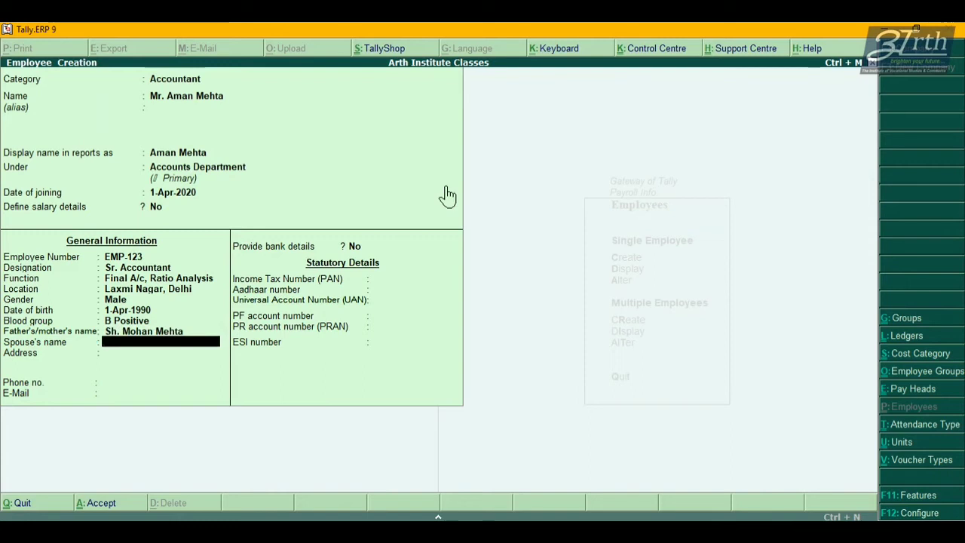
{"action": "key", "text": "Return"}
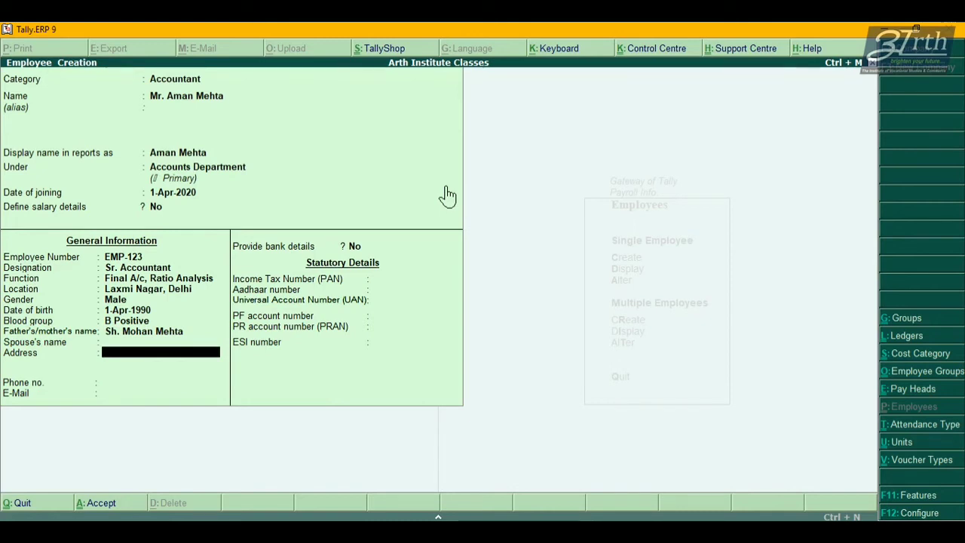
{"action": "type", "text": "Narela"}
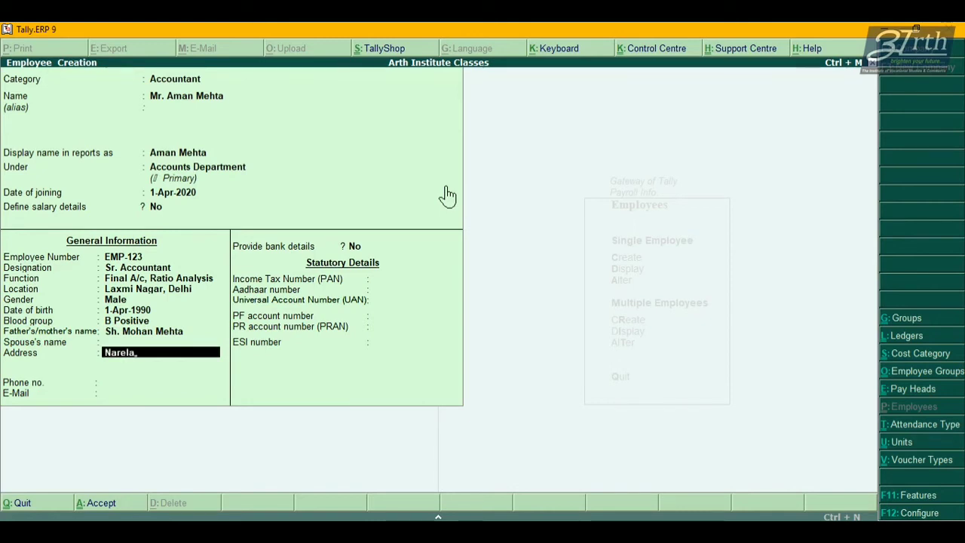
{"action": "type", "text": ", Delhi"}
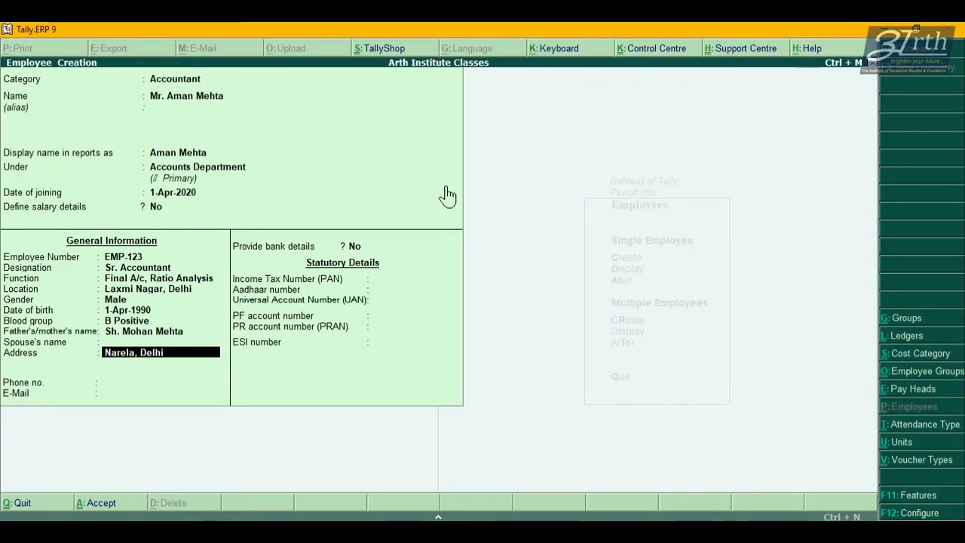
{"action": "key", "text": "Return"}
{"action": "key", "text": "Return"}
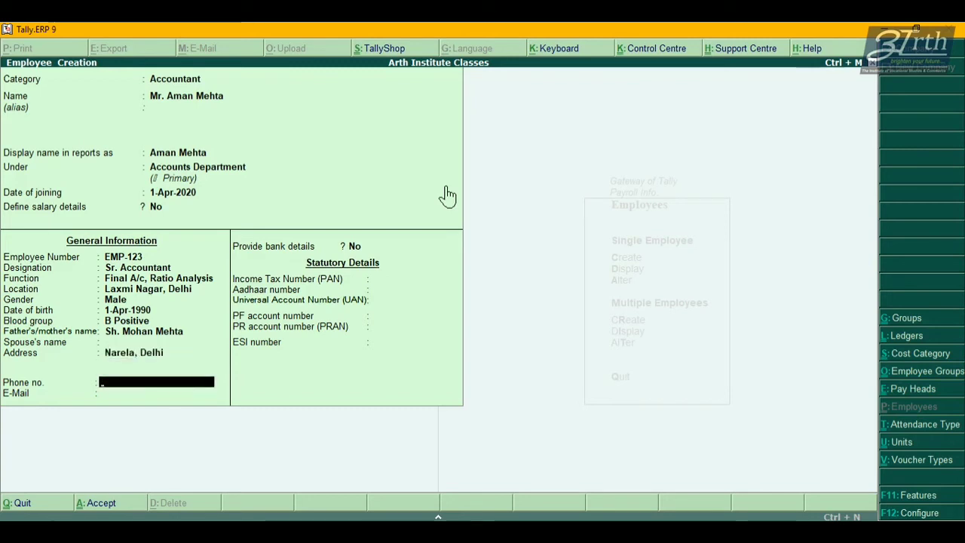
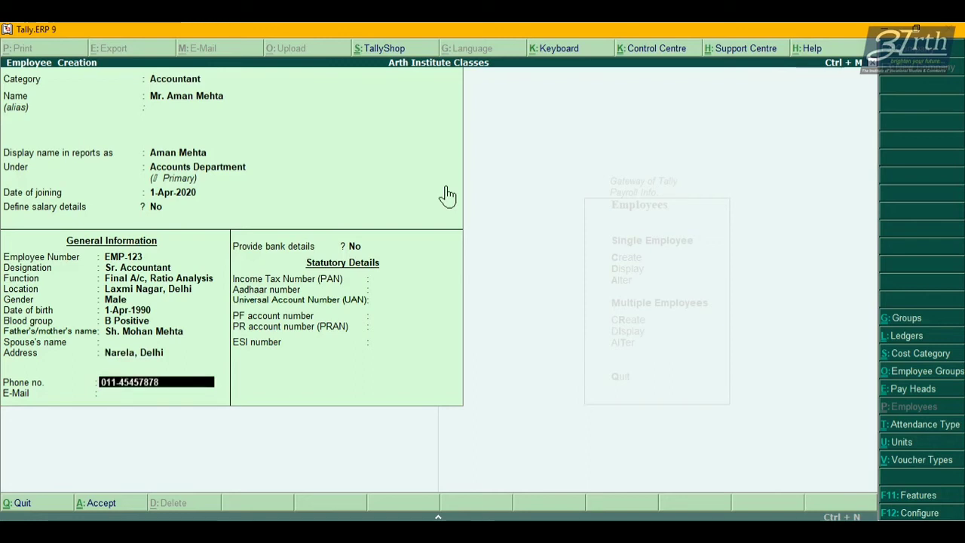
{"action": "key", "text": "Return"}
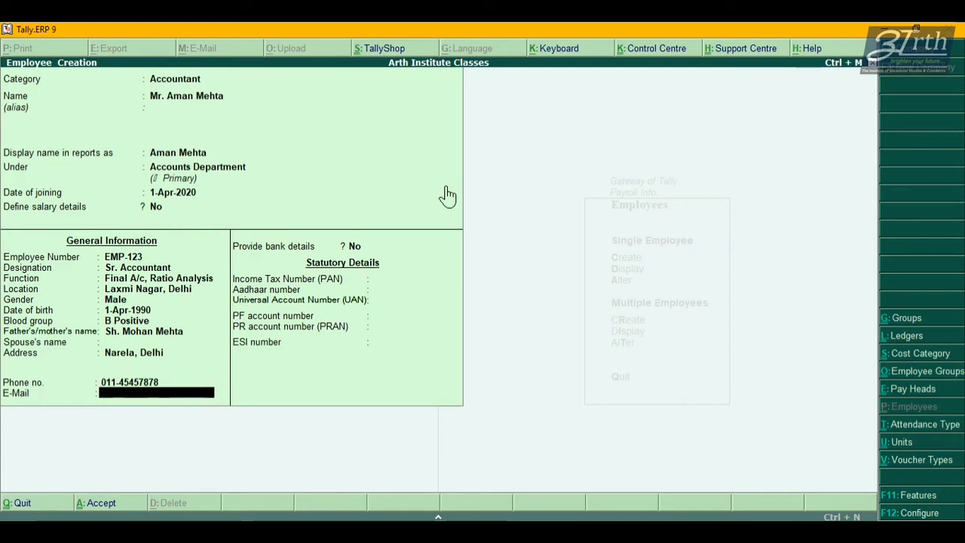
{"action": "key", "text": "Return"}
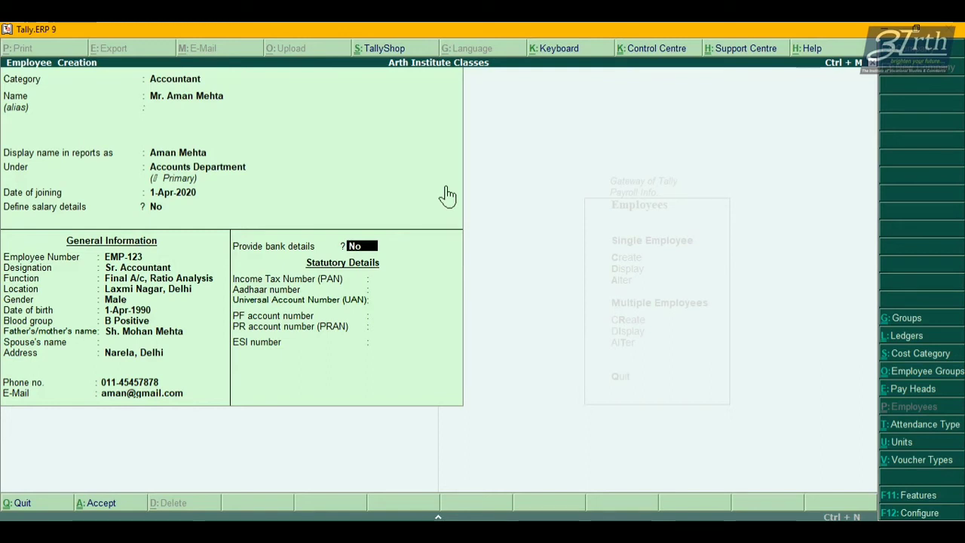
Choose Yes to provide bank details and enter the bank account number and IFS code.
{"action": "type", "text": "yes"}
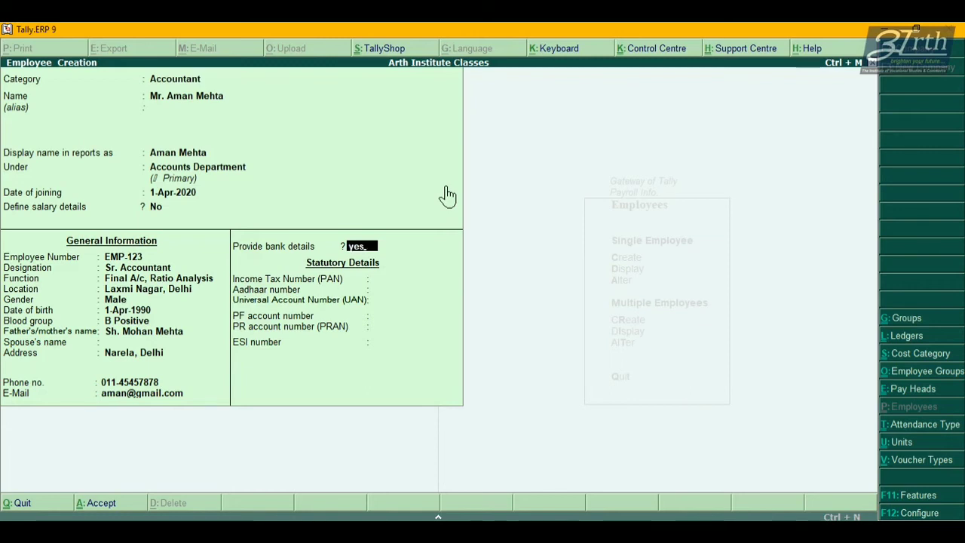
{"action": "key", "text": "Return"}
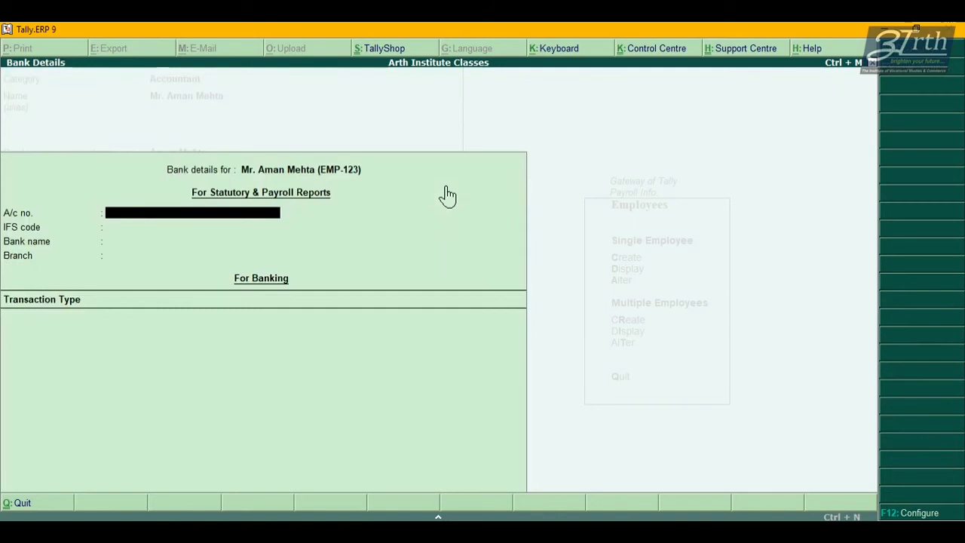
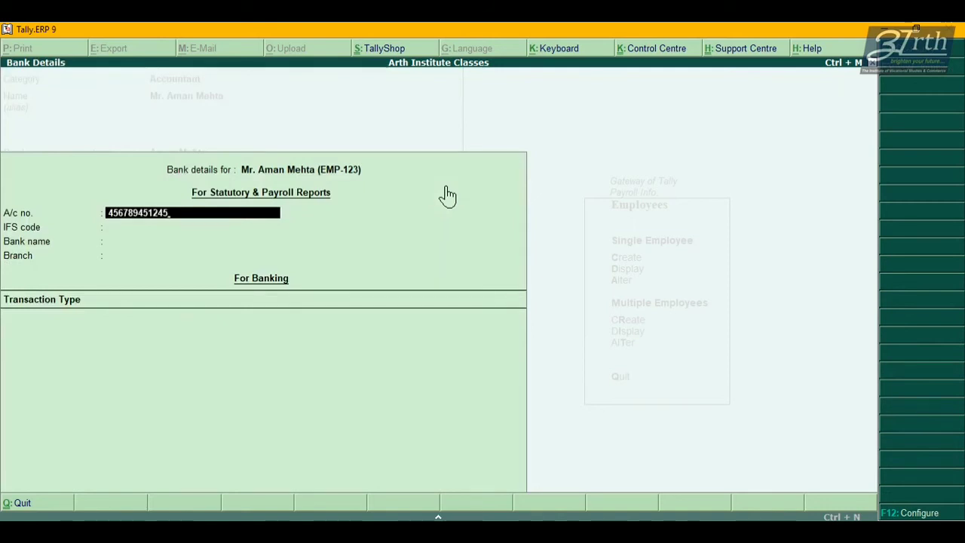
{"action": "key", "text": "Return"}
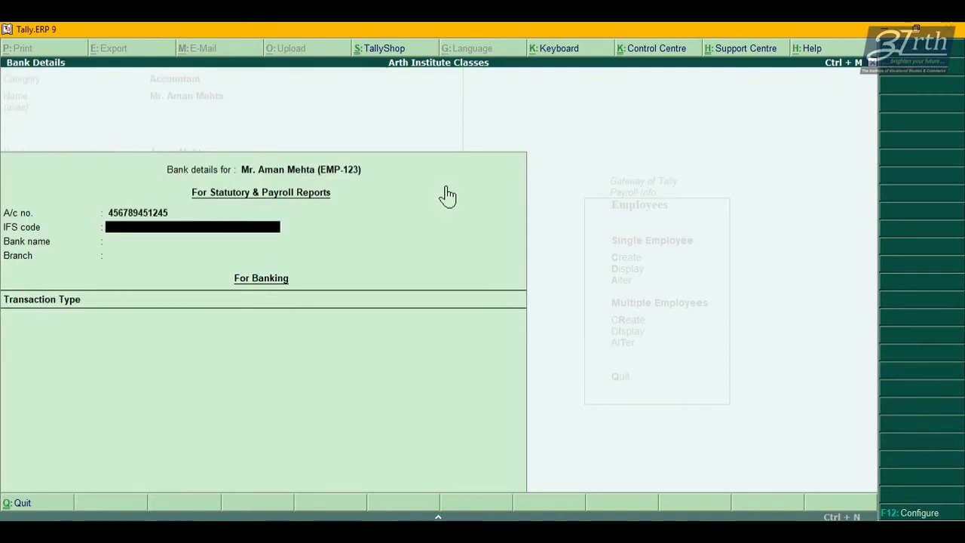
{"action": "type", "text": "SBIN0123456"}
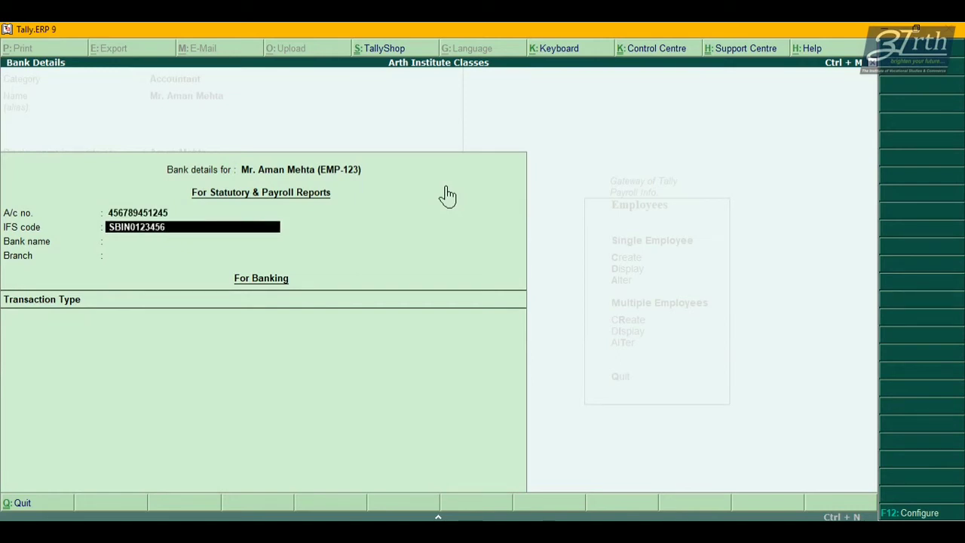
{"action": "key", "text": "Return"}
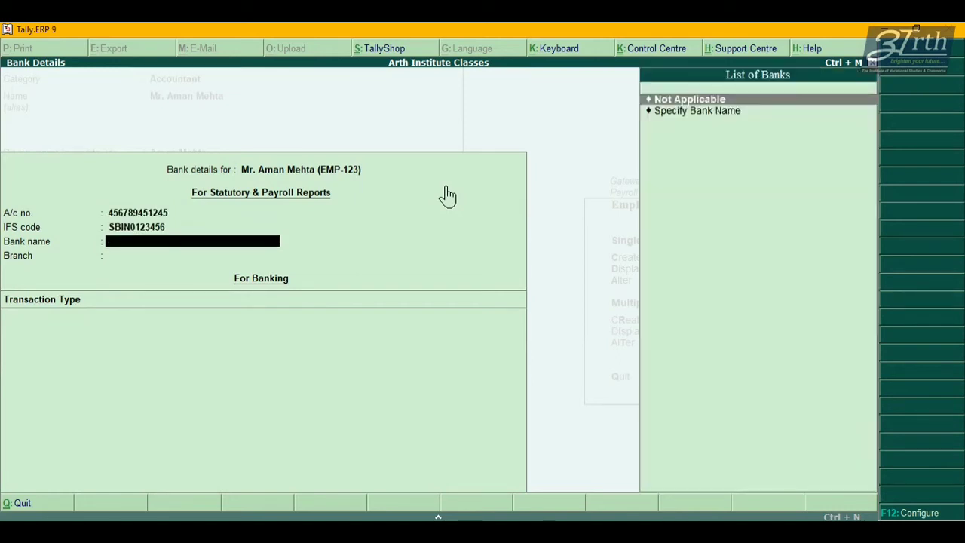
Specify State Bank of India, branch Narela, and e-Fund Transfer as the transaction type.
{"action": "key", "text": "Down"}
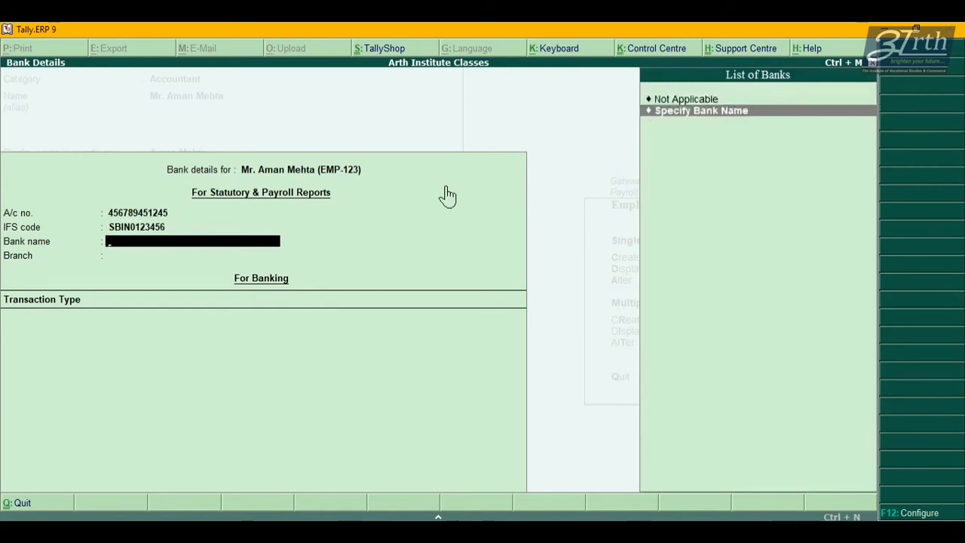
{"action": "key", "text": "Return"}
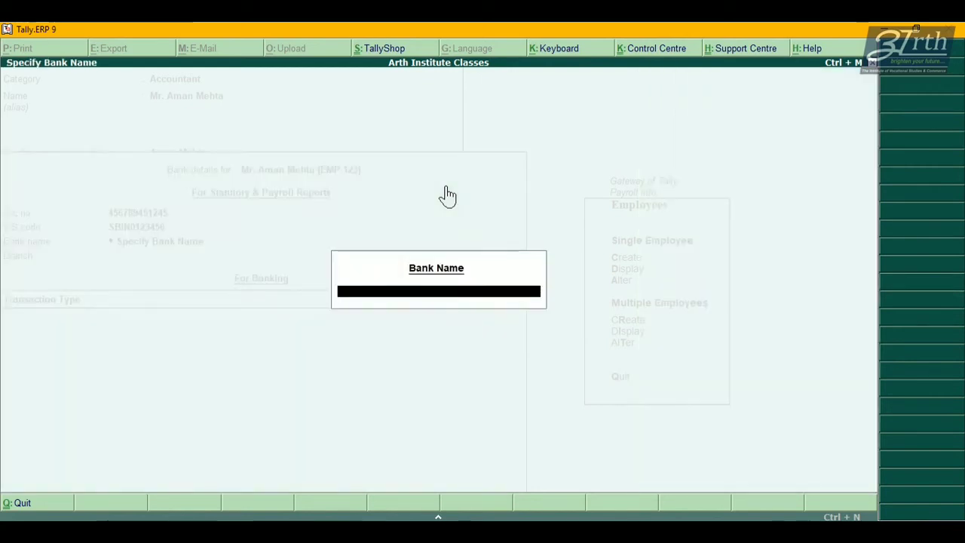
{"action": "type", "text": "State Bank"}
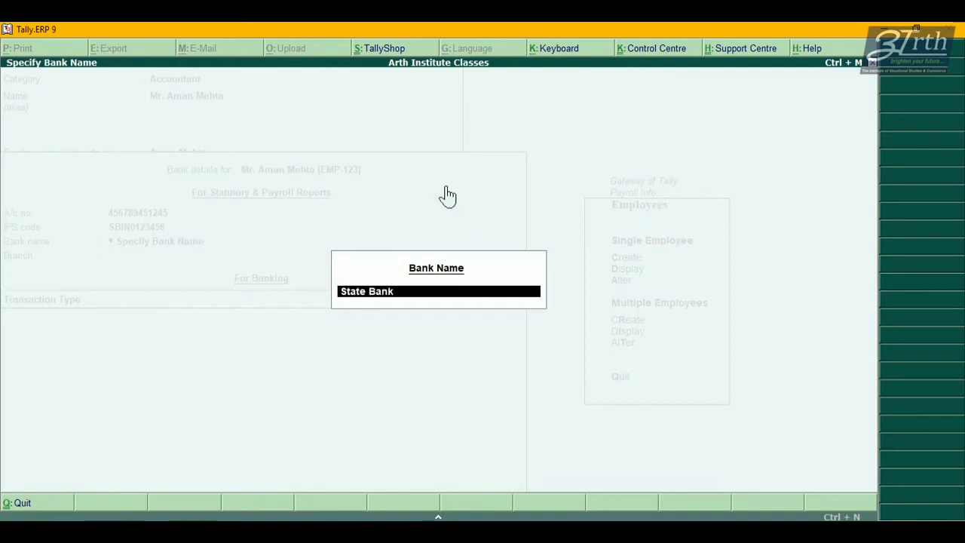
{"action": "type", "text": " of India"}
{"action": "key", "text": "Return"}
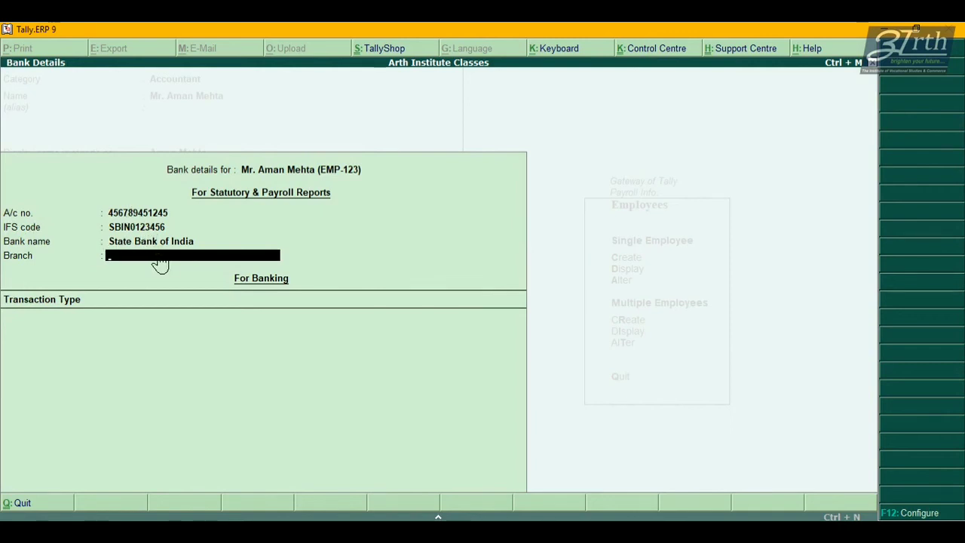
{"action": "type", "text": "Nare"}
{"action": "key", "text": "Return"}
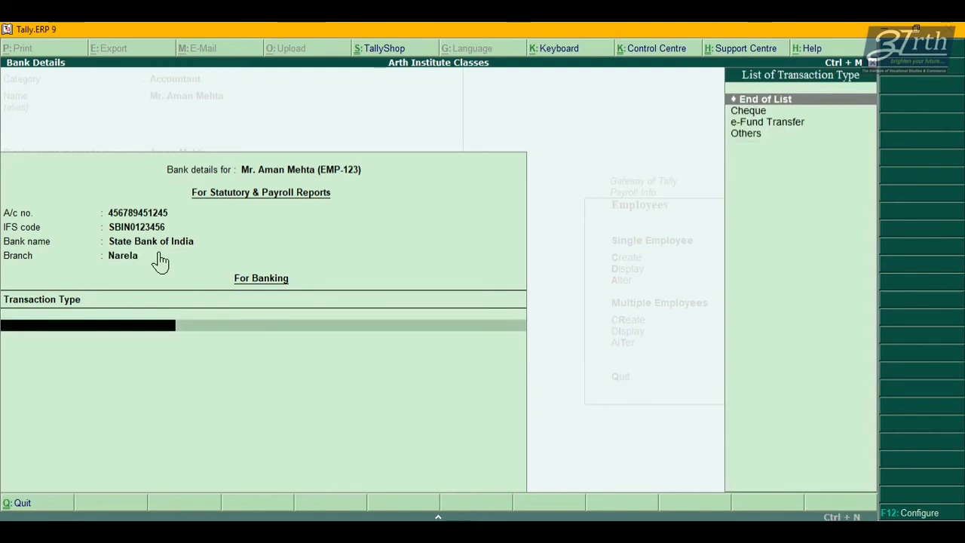
{"action": "key", "text": "Down"}
{"action": "key", "text": "Down"}
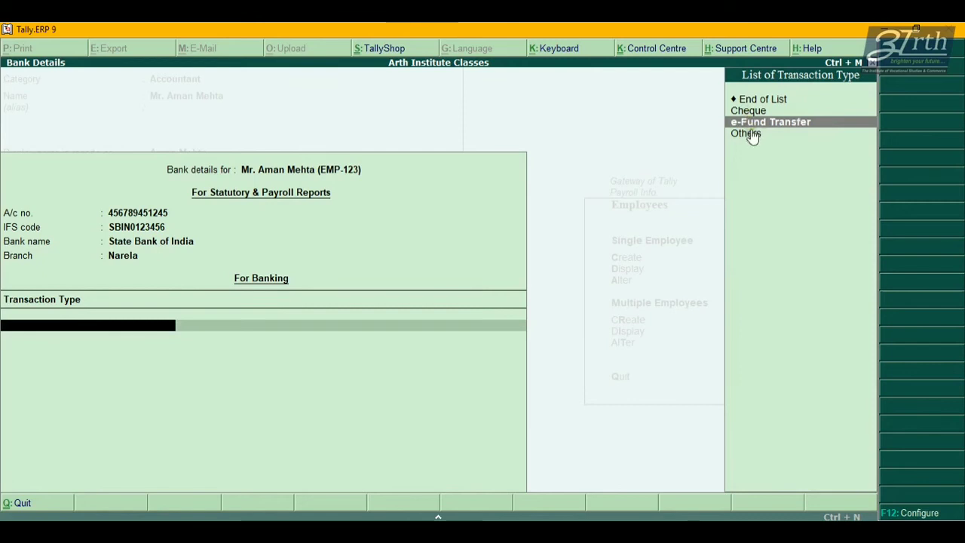
{"action": "key", "text": "Return"}
{"action": "key", "text": "Return"}
{"action": "key", "text": "Return"}
{"action": "key", "text": "Return"}
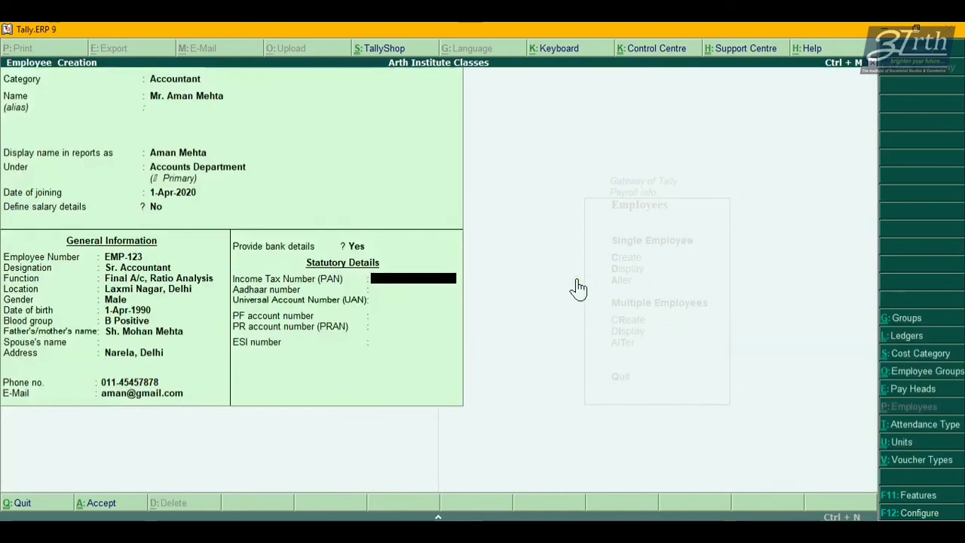
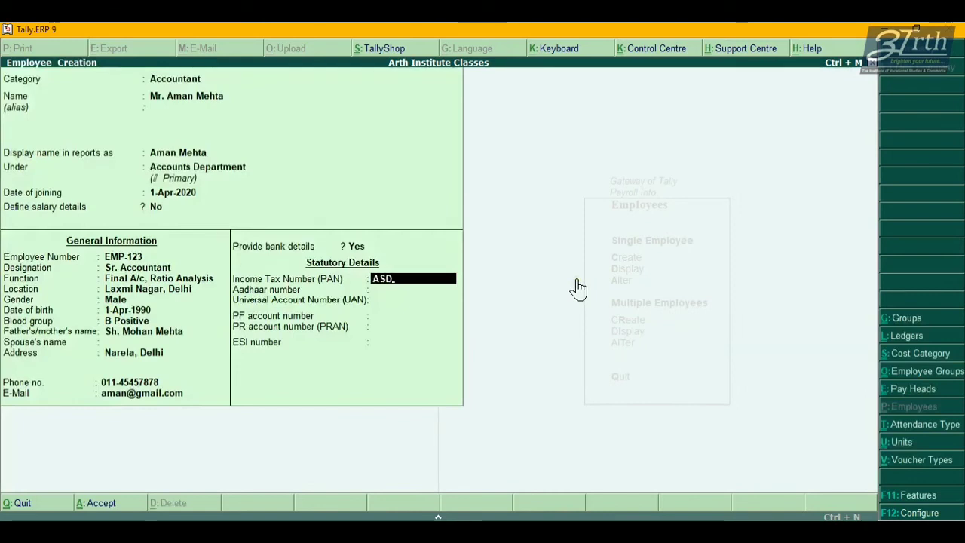
Enter the employee's PAN, Aadhaar number and UAN.
{"action": "key", "text": "Return"}
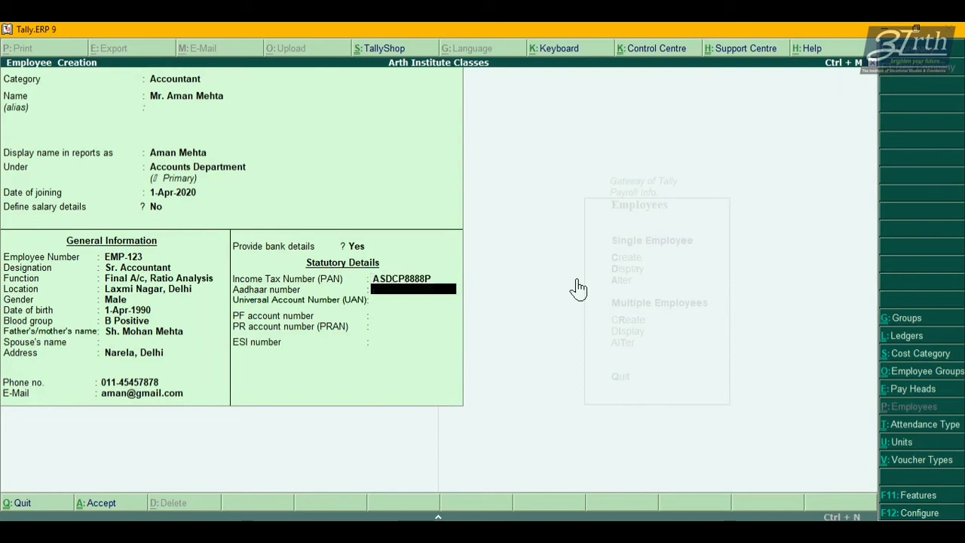
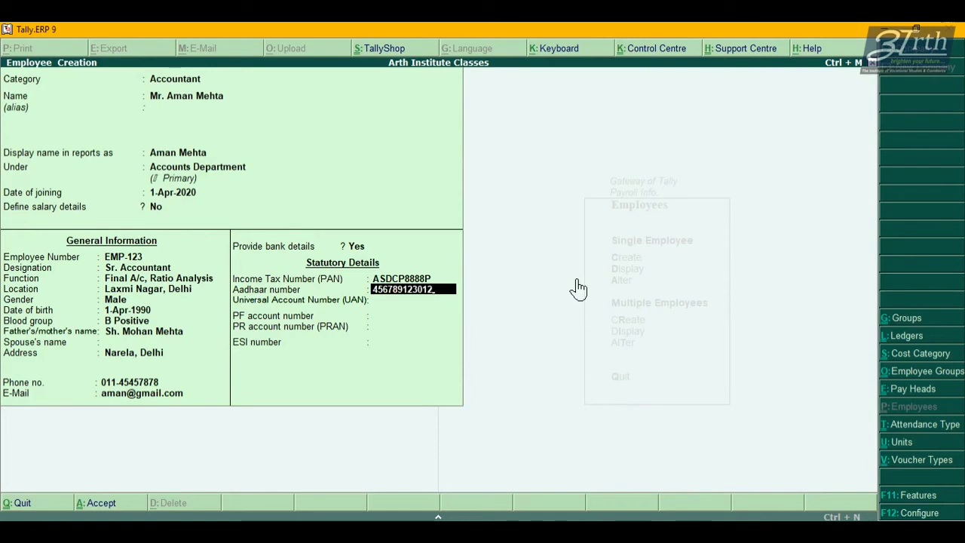
{"action": "key", "text": "Return"}
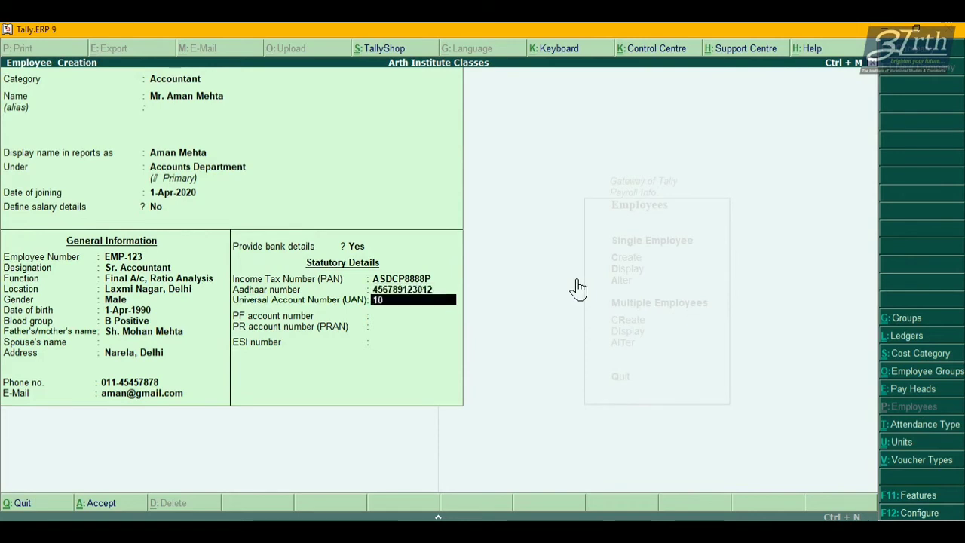
{"action": "key", "text": "Return"}
Review the PAN, Aadhaar and UAN entries, then continue to the PF account number.
{"action": "key", "text": "Up"}
{"action": "key", "text": "Up"}
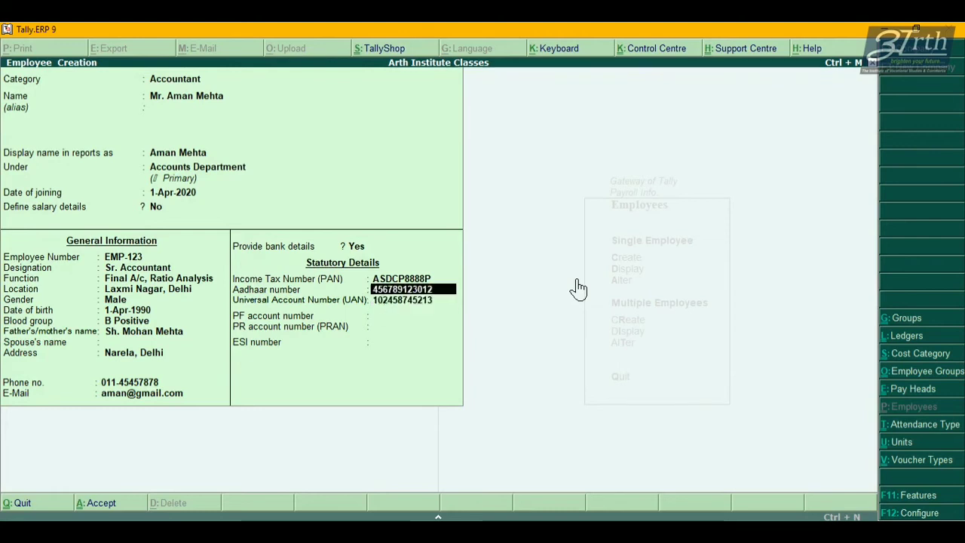
{"action": "key", "text": "Return"}
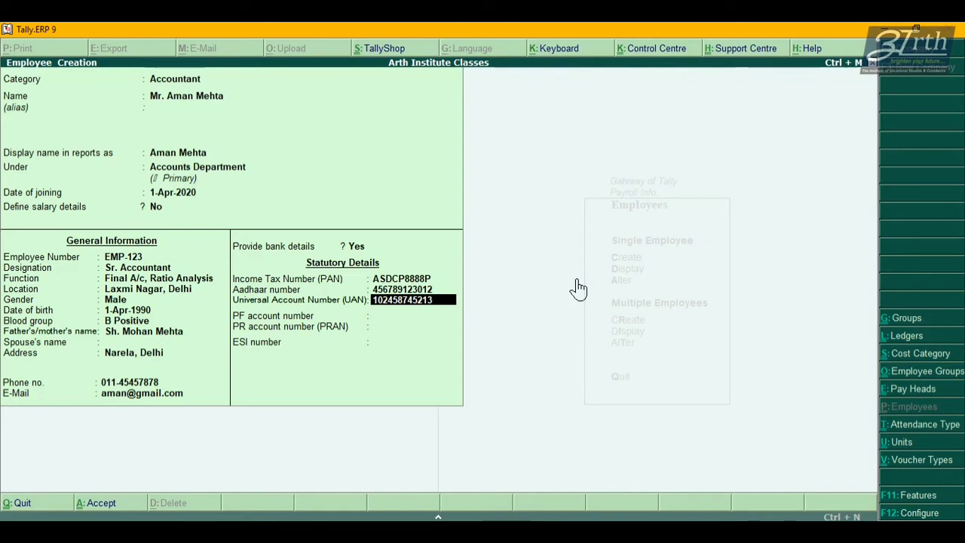
{"action": "key", "text": "Up"}
{"action": "key", "text": "Up"}
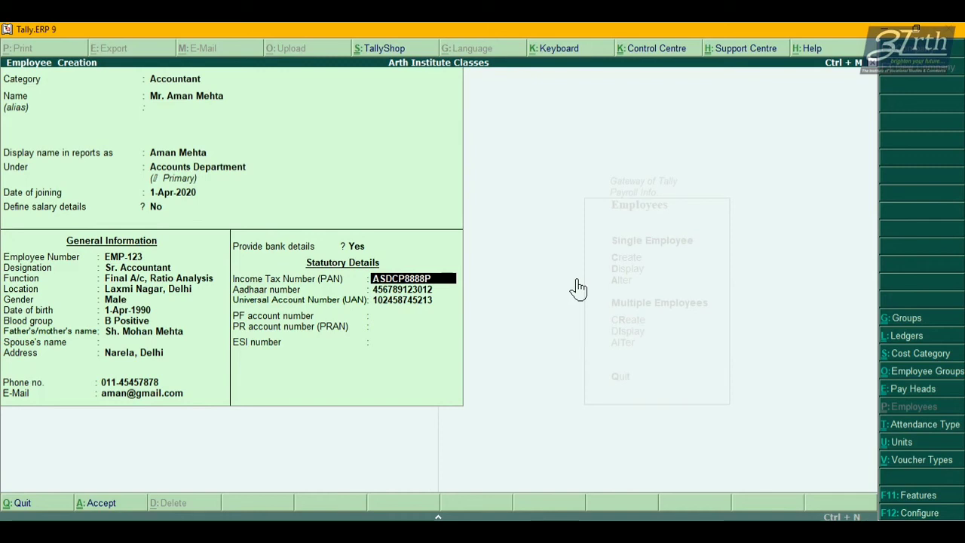
{"action": "key", "text": "Return"}
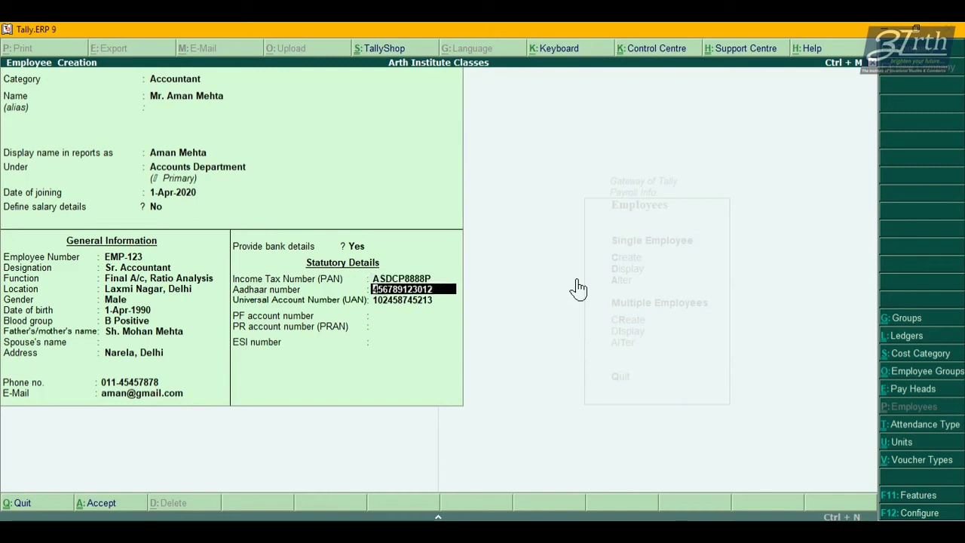
{"action": "key", "text": "Return"}
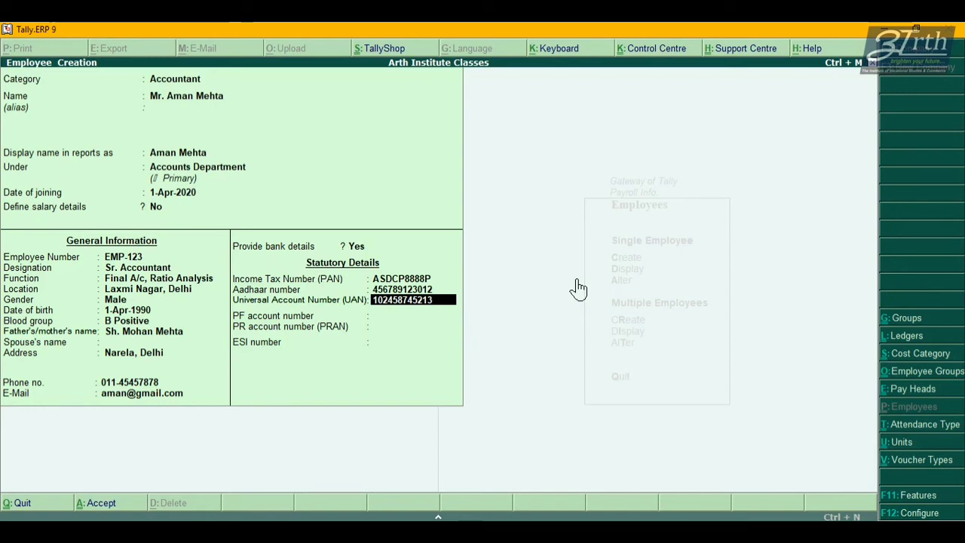
{"action": "key", "text": "Return"}
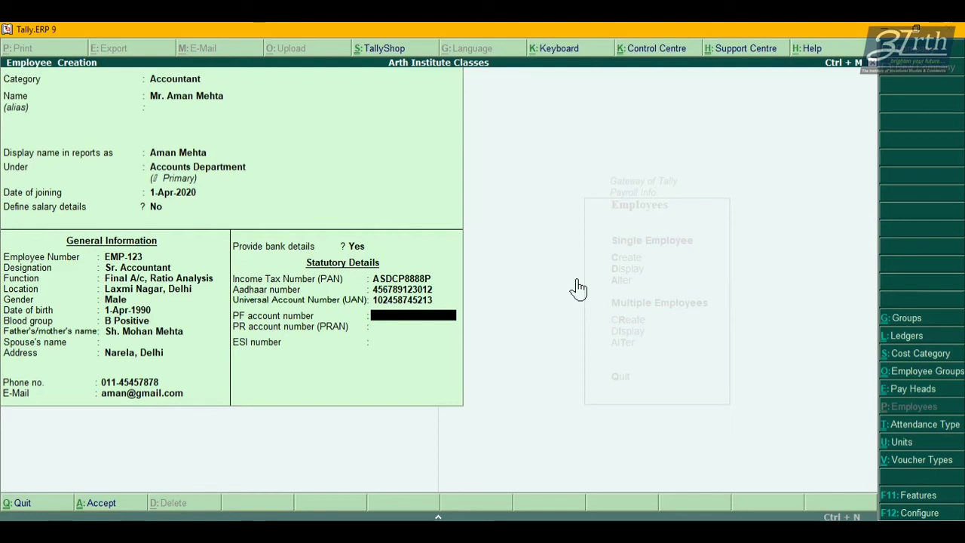
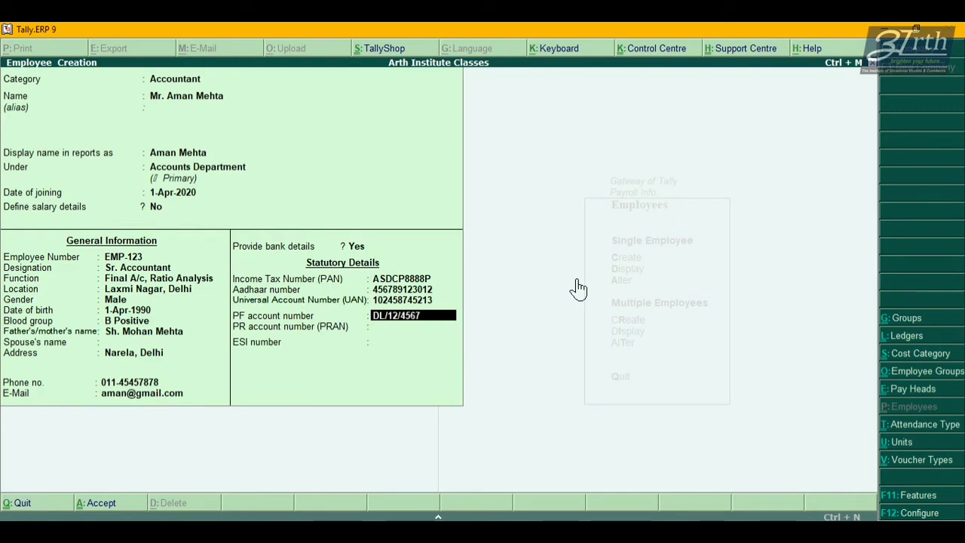
Enter the PF account and PRAN numbers, leave ESI blank, and save the employee master.
{"action": "key", "text": "Return"}
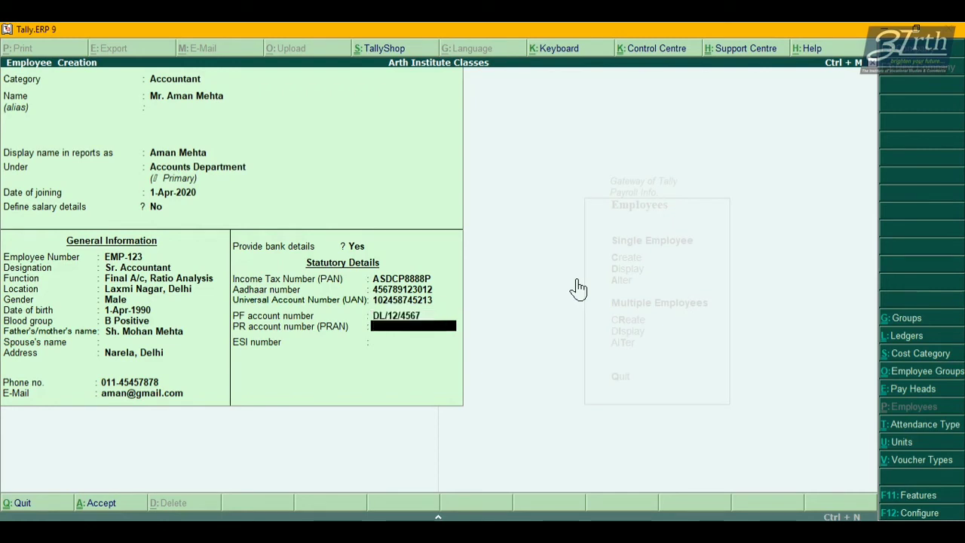
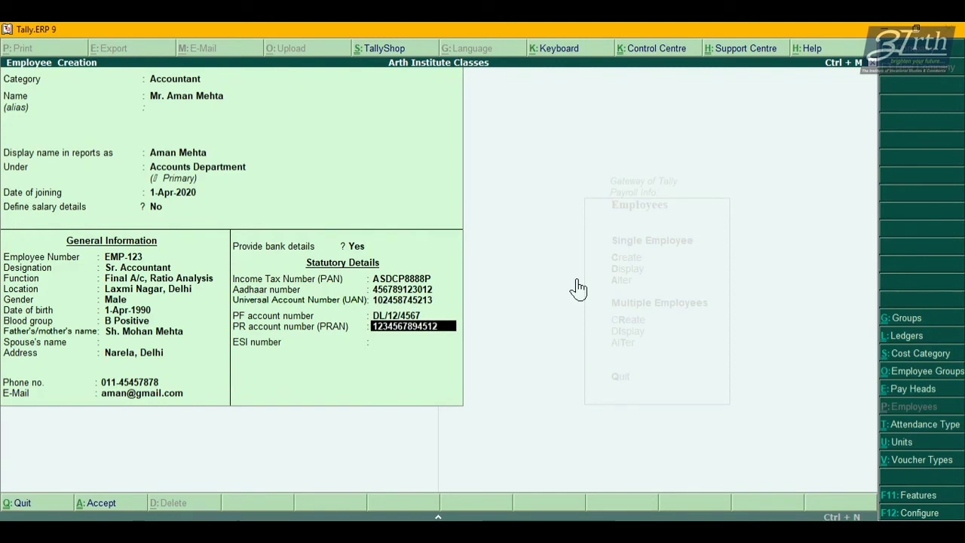
{"action": "key", "text": "Return"}
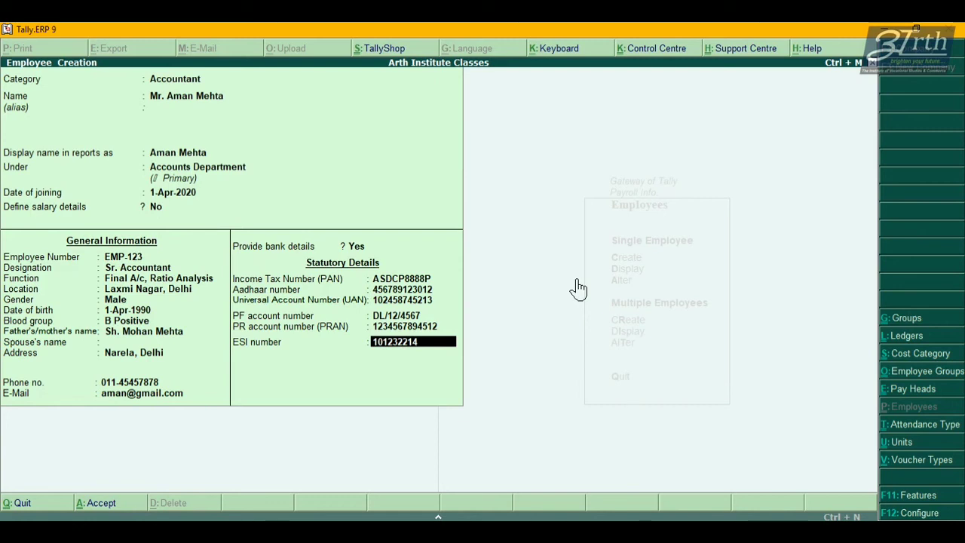
{"action": "key", "text": "Return"}
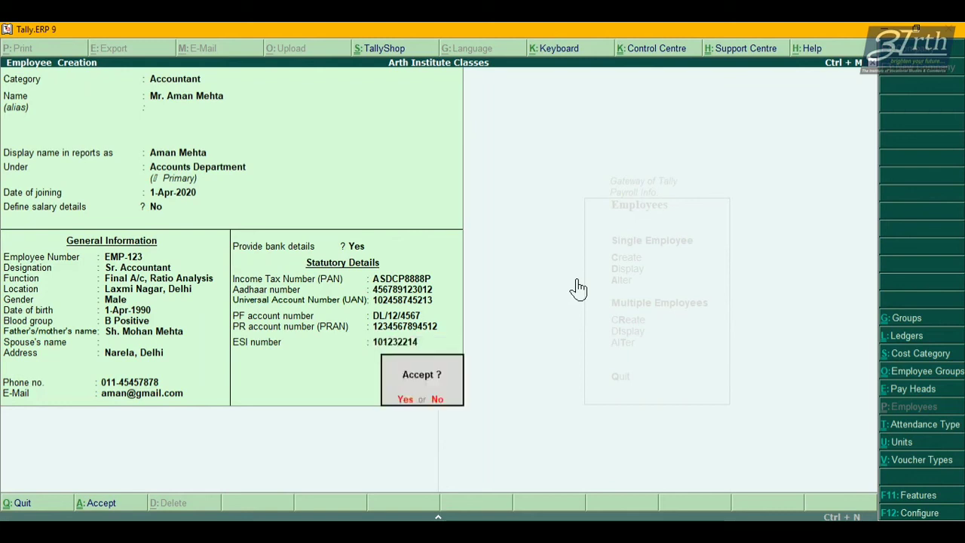
{"action": "key", "text": "Return"}
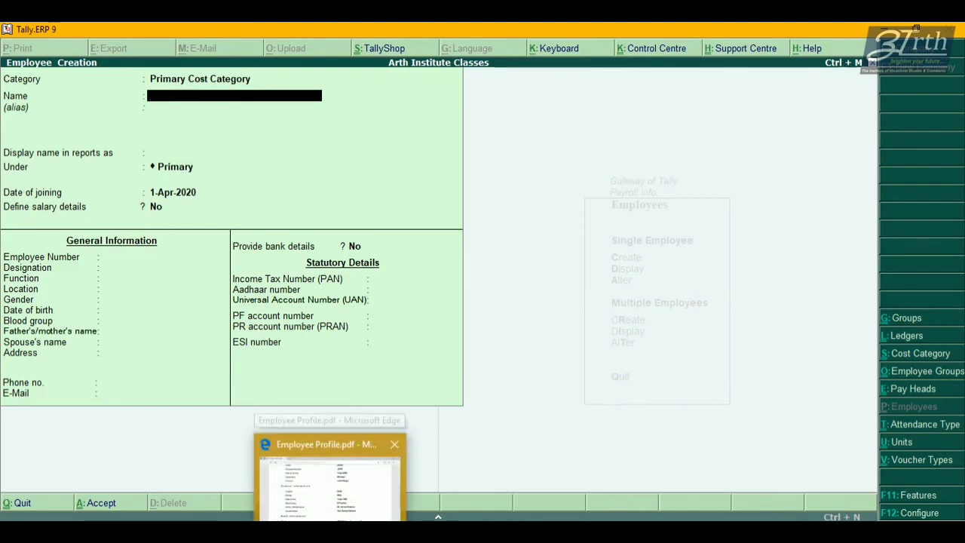
Glance at the Employee Profile PDF, then quit the blank employee form back to Payroll Info.
{"action": "left_click", "coordinate": [334, 513]}
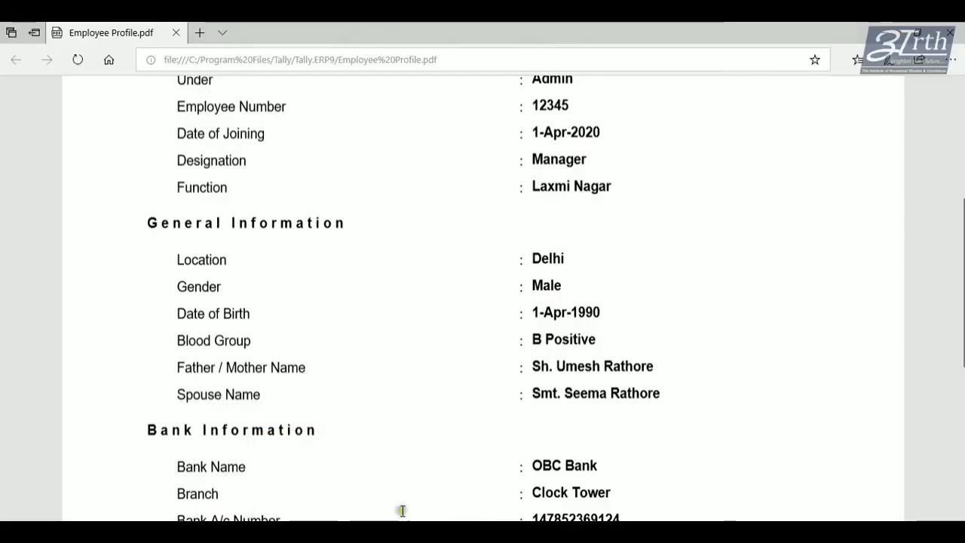
{"action": "left_click", "coordinate": [445, 529]}
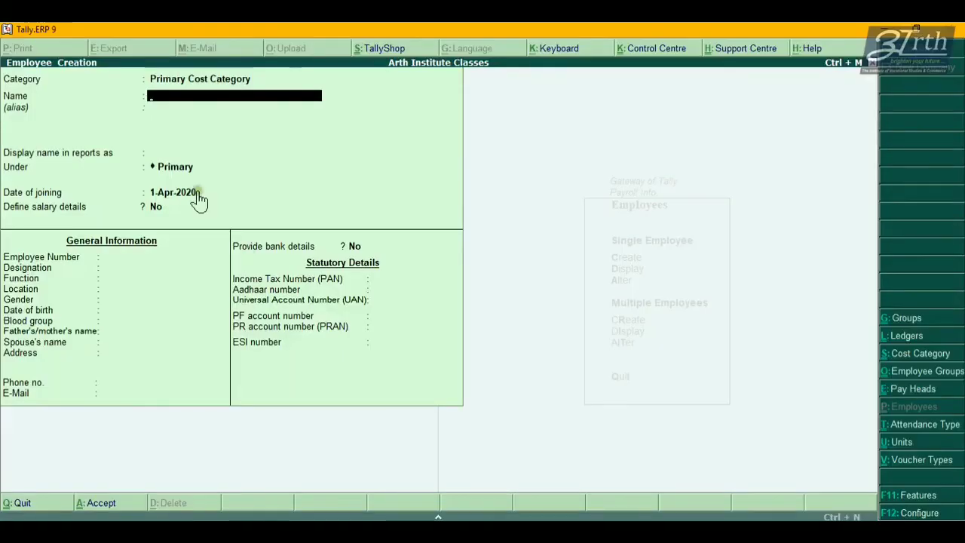
{"action": "key", "text": "Escape"}
{"action": "key", "text": "y"}
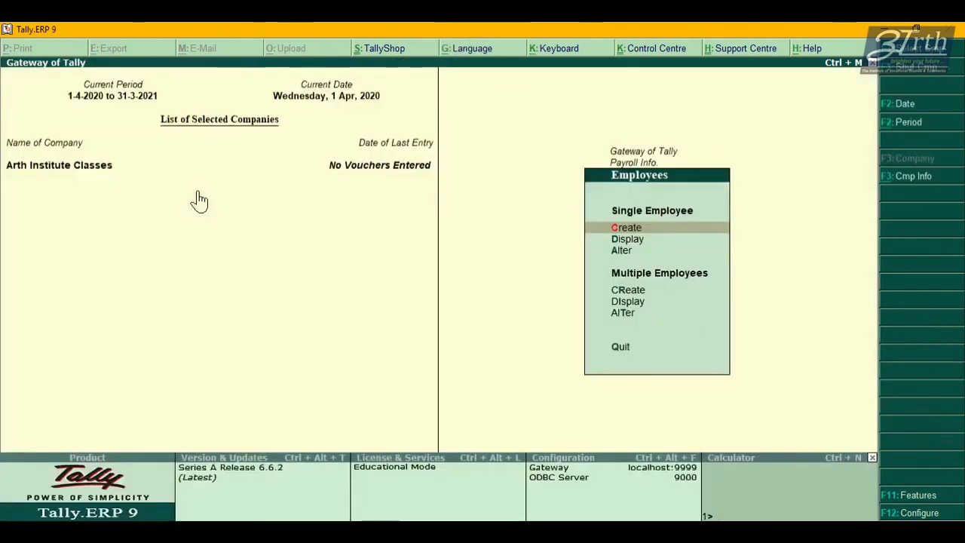
{"action": "key", "text": "Escape"}
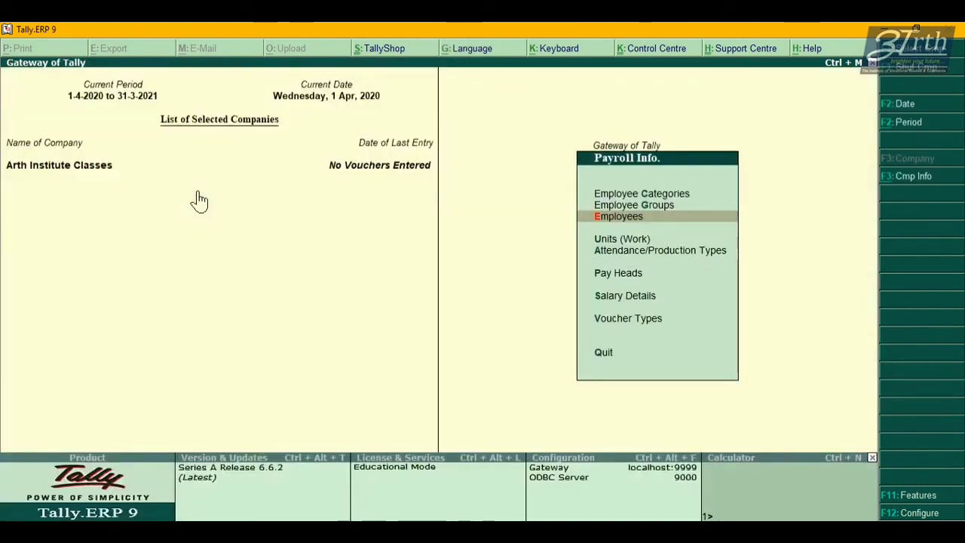
Go to Display > Payroll Reports > Statements of Payroll > Employee Profile.
{"action": "key", "text": "Escape"}
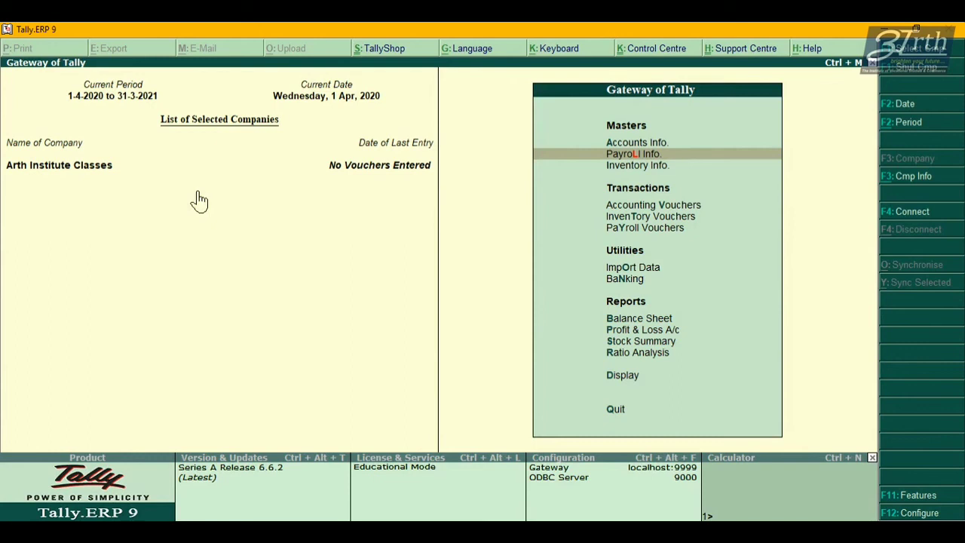
{"action": "key", "text": "d"}
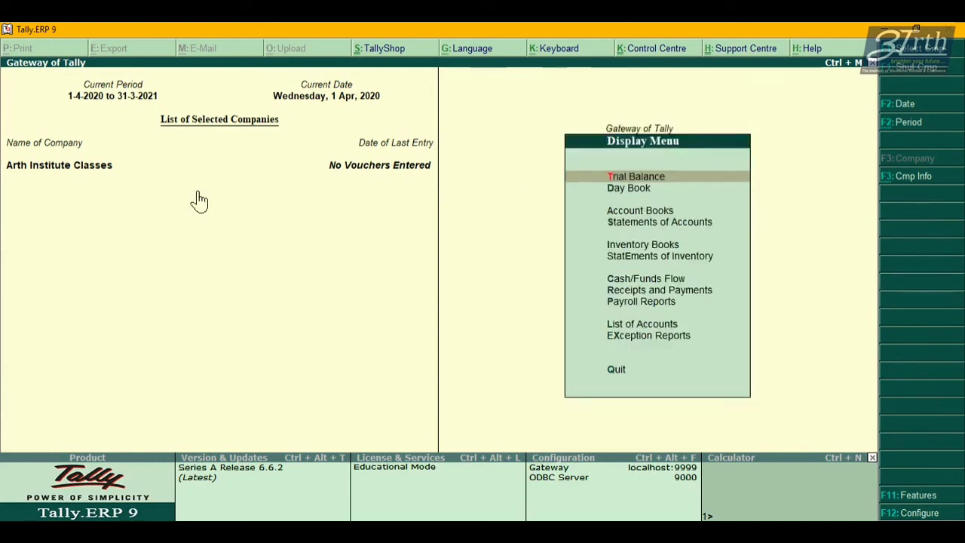
{"action": "left_click", "coordinate": [614, 311]}
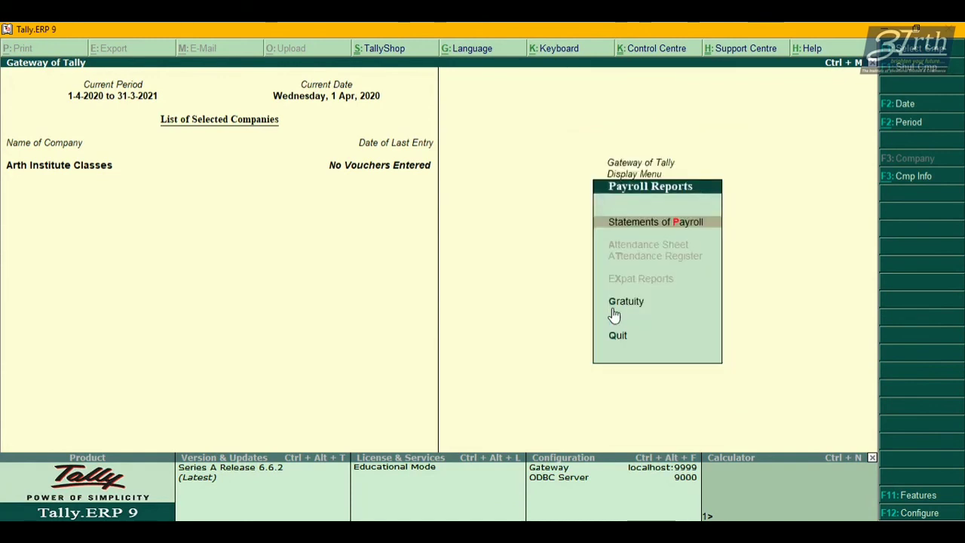
{"action": "key", "text": "Return"}
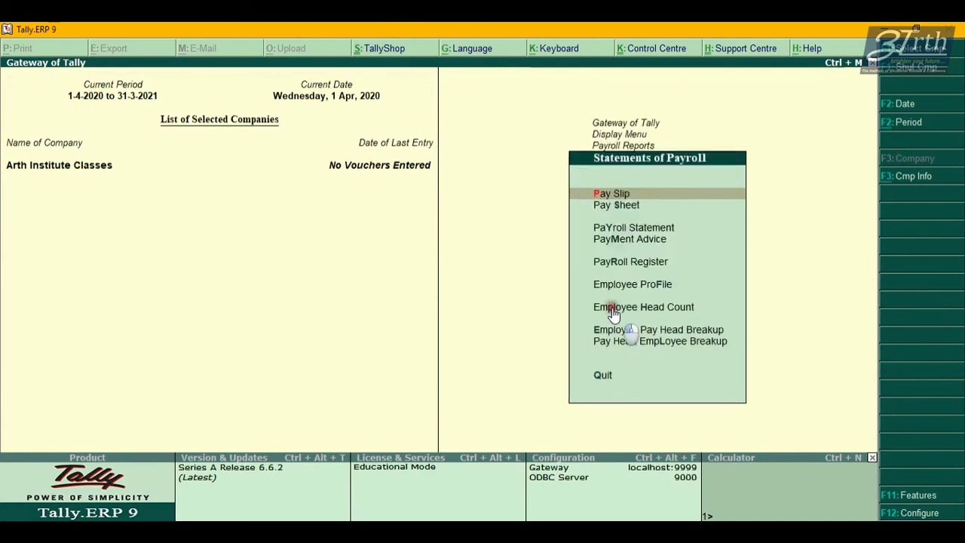
{"action": "left_click", "coordinate": [641, 294]}
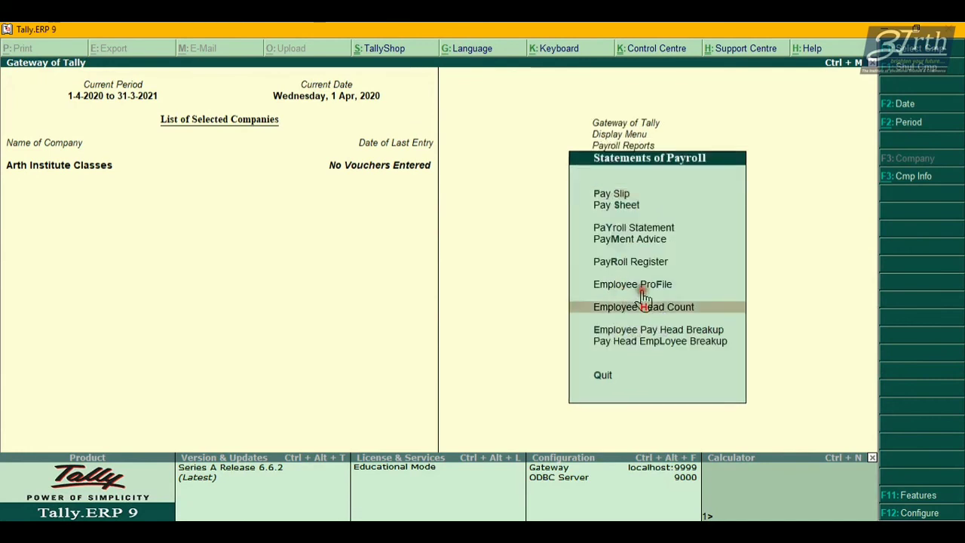
{"action": "left_click", "coordinate": [640, 287]}
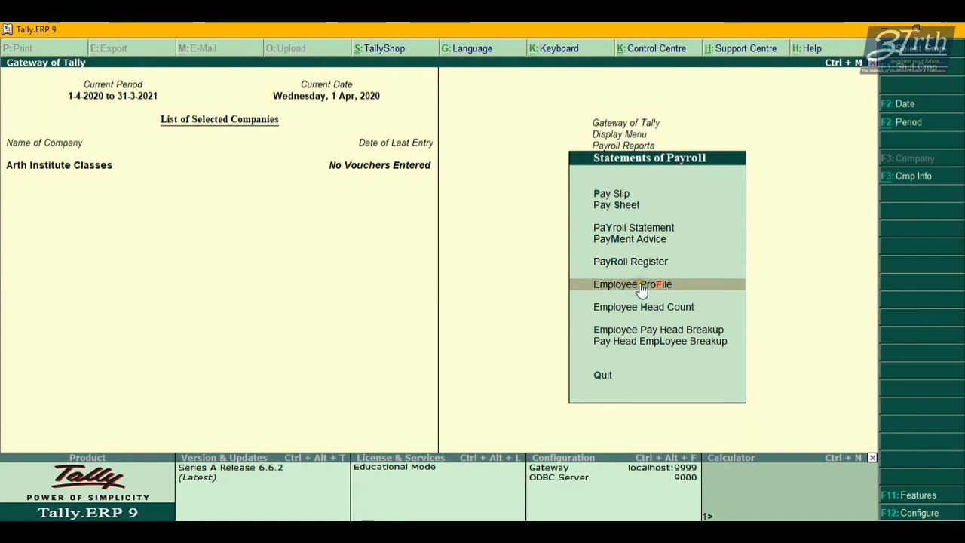
{"action": "left_click", "coordinate": [640, 289]}
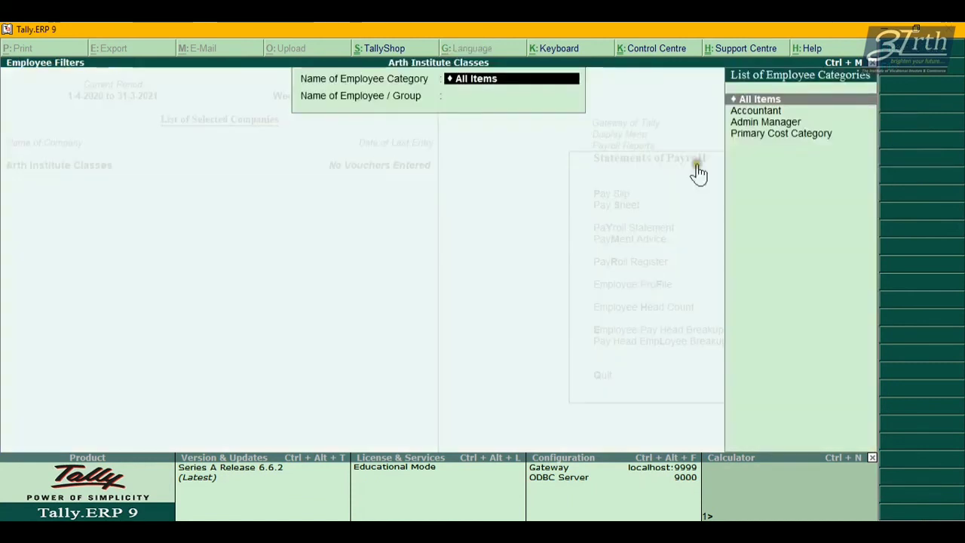
Filter by the Accountant category and show the new employee's profile.
{"action": "key", "text": "Down"}
{"action": "key", "text": "Return"}
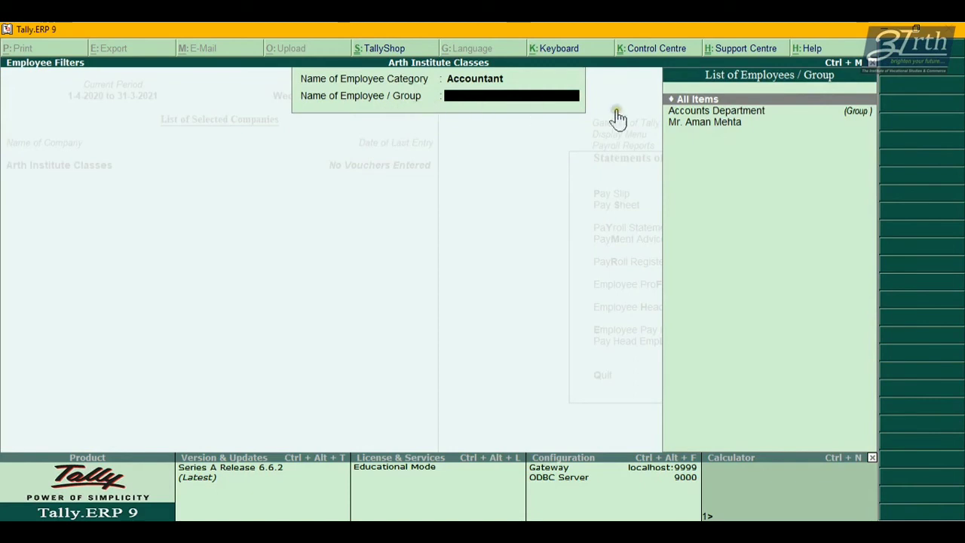
{"action": "left_click", "coordinate": [681, 128]}
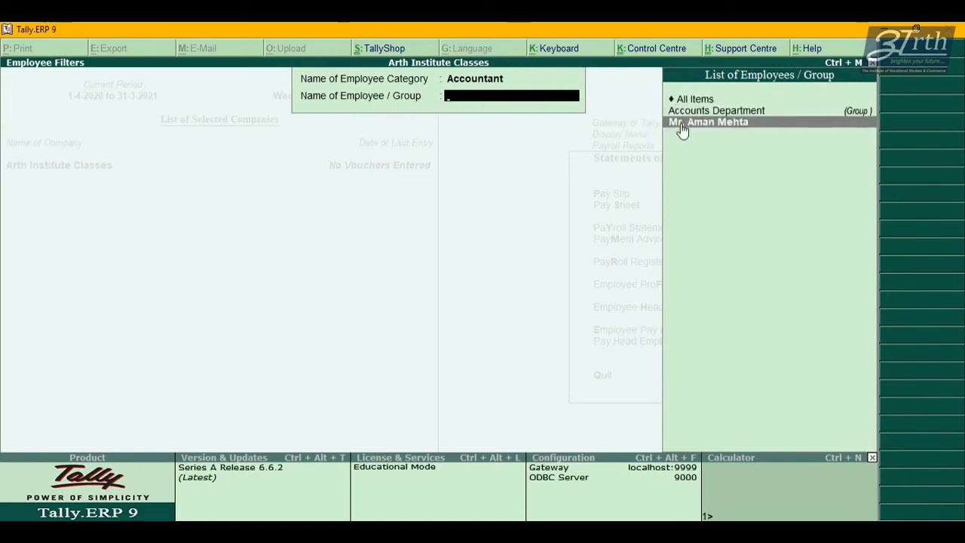
{"action": "key", "text": "Return"}
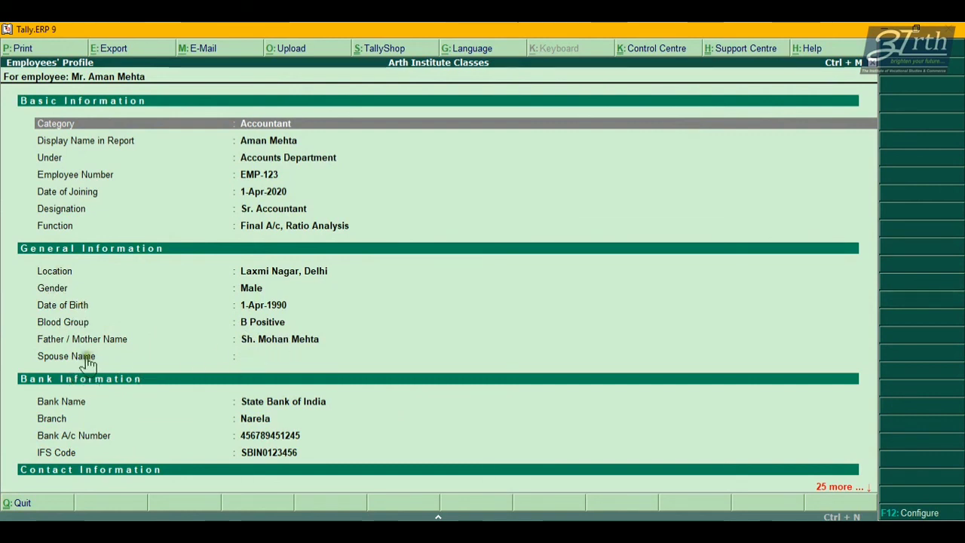
{"action": "key", "text": "Down"}
{"action": "key", "text": "Down"}
{"action": "key", "text": "Down"}
{"action": "key", "text": "Down"}
{"action": "key", "text": "Down"}
{"action": "key", "text": "Down"}
{"action": "key", "text": "Down"}
{"action": "key", "text": "Down"}
{"action": "key", "text": "Down"}
{"action": "key", "text": "Down"}
{"action": "key", "text": "Down"}
{"action": "key", "text": "Down"}
{"action": "key", "text": "Down"}
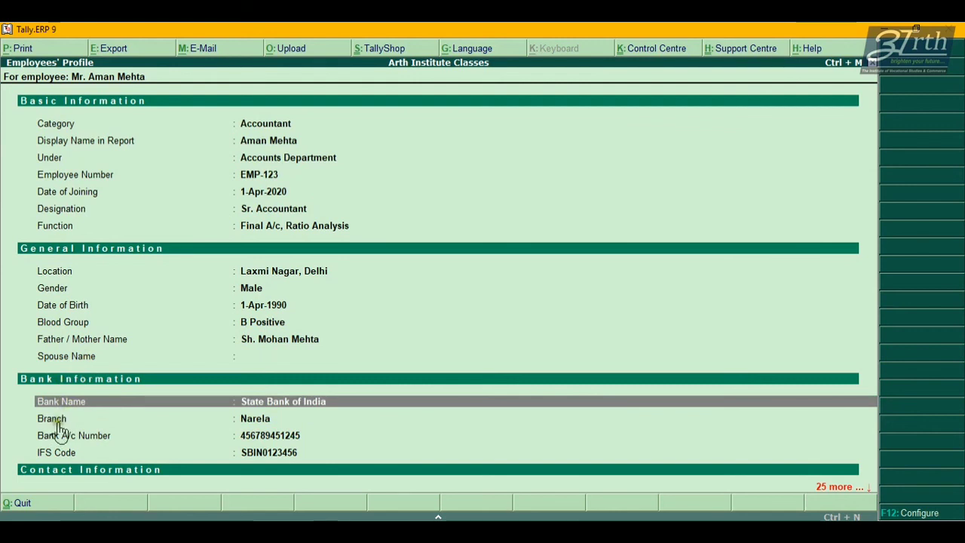
{"action": "left_click", "coordinate": [57, 424]}
{"action": "left_click", "coordinate": [60, 435]}
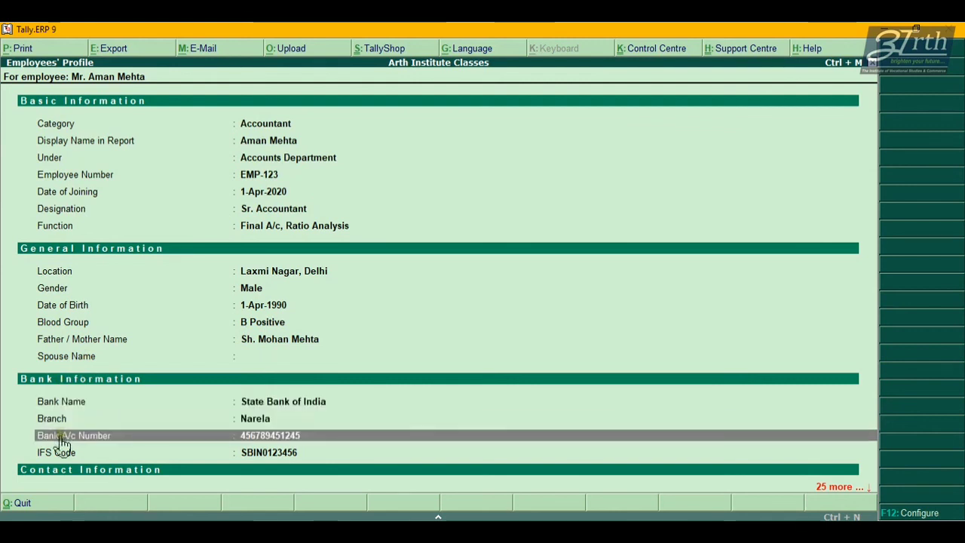
{"action": "left_click", "coordinate": [64, 453]}
{"action": "scroll", "coordinate": [64, 457], "scroll_direction": "down", "scroll_amount": 6}
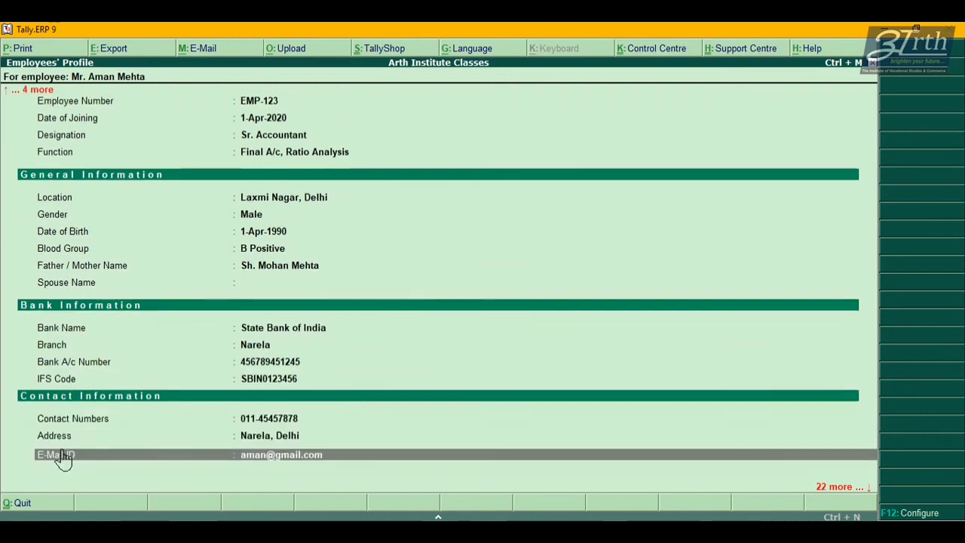
{"action": "scroll", "coordinate": [64, 460], "scroll_direction": "up", "scroll_amount": 5}
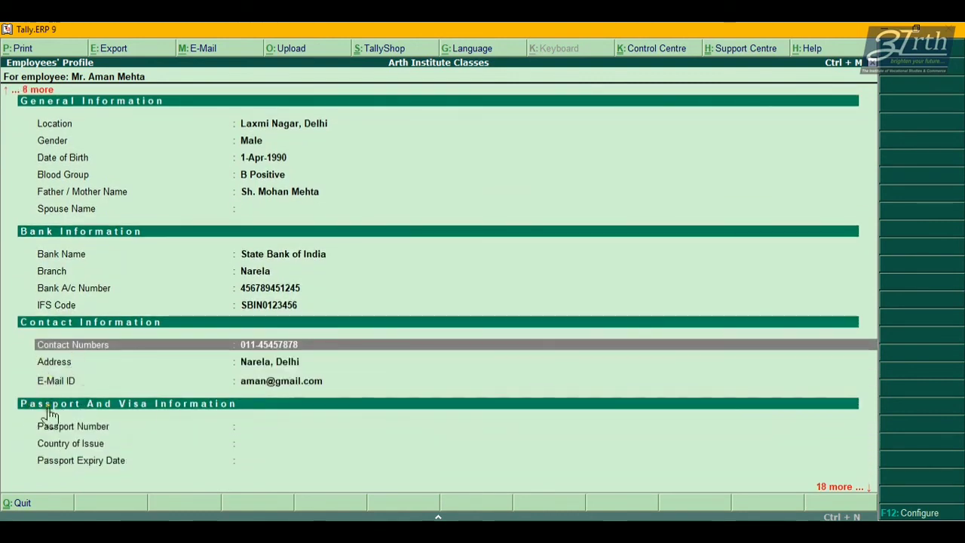
{"action": "scroll", "coordinate": [128, 426], "scroll_direction": "down", "scroll_amount": 4}
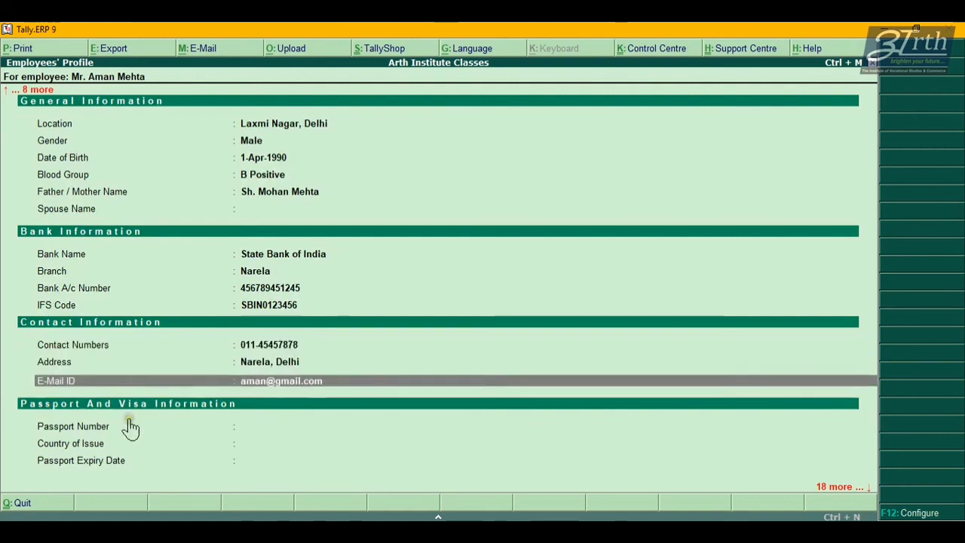
{"action": "scroll", "coordinate": [130, 427], "scroll_direction": "down", "scroll_amount": 5}
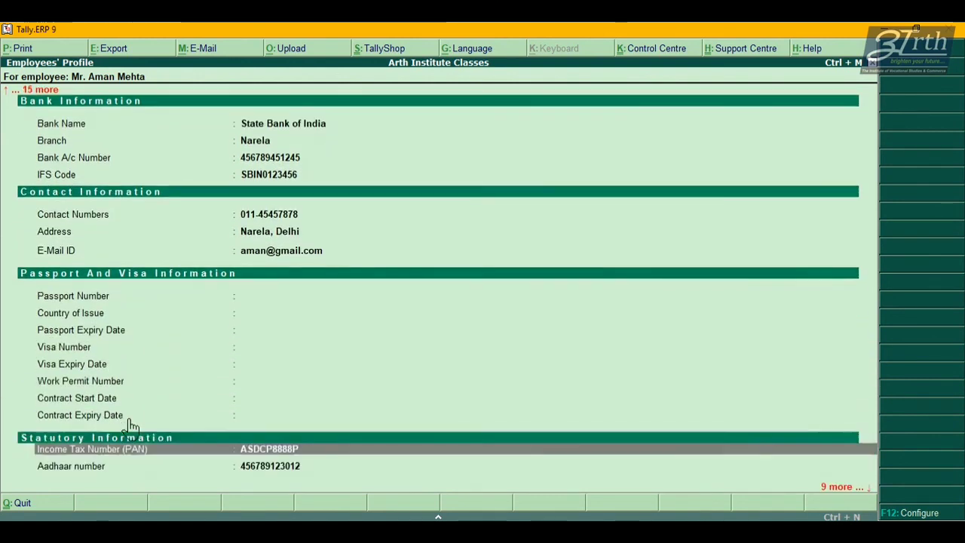
{"action": "scroll", "coordinate": [130, 427], "scroll_direction": "up", "scroll_amount": 3}
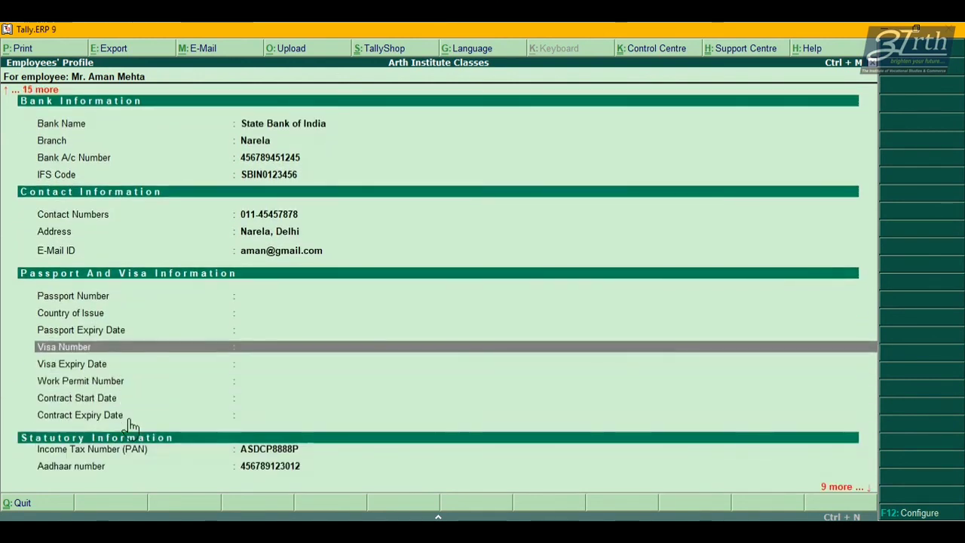
Set Show Passport & Visa Information to No in the report configuration.
{"action": "key", "text": "F12"}
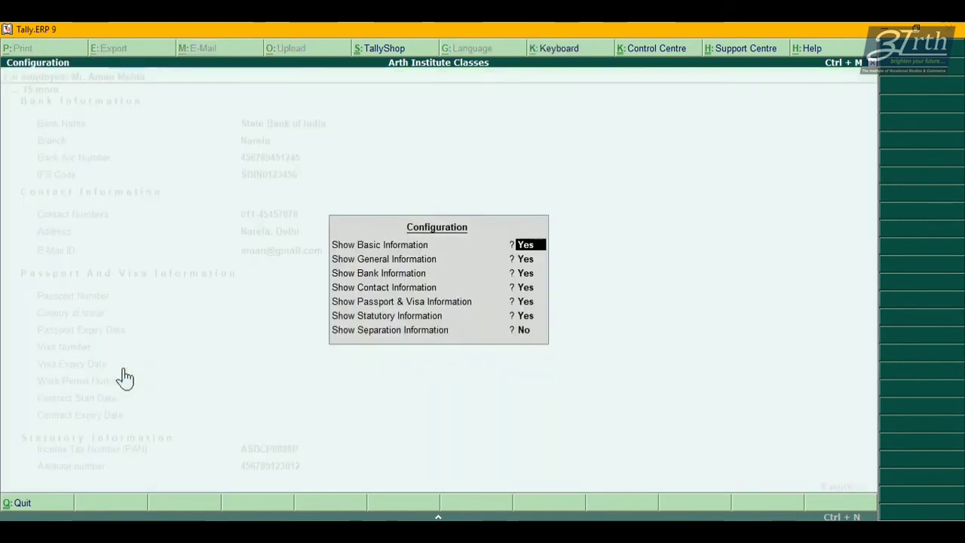
{"action": "key", "text": "Down"}
{"action": "key", "text": "Down"}
{"action": "key", "text": "Down"}
{"action": "key", "text": "Down"}
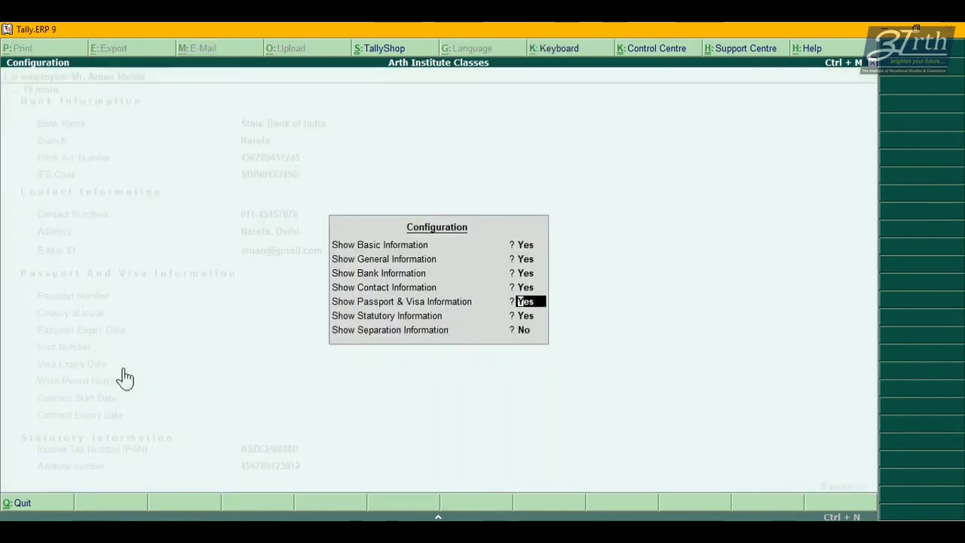
{"action": "key", "text": "Return"}
{"action": "key", "text": "Return"}
{"action": "key", "text": "Return"}
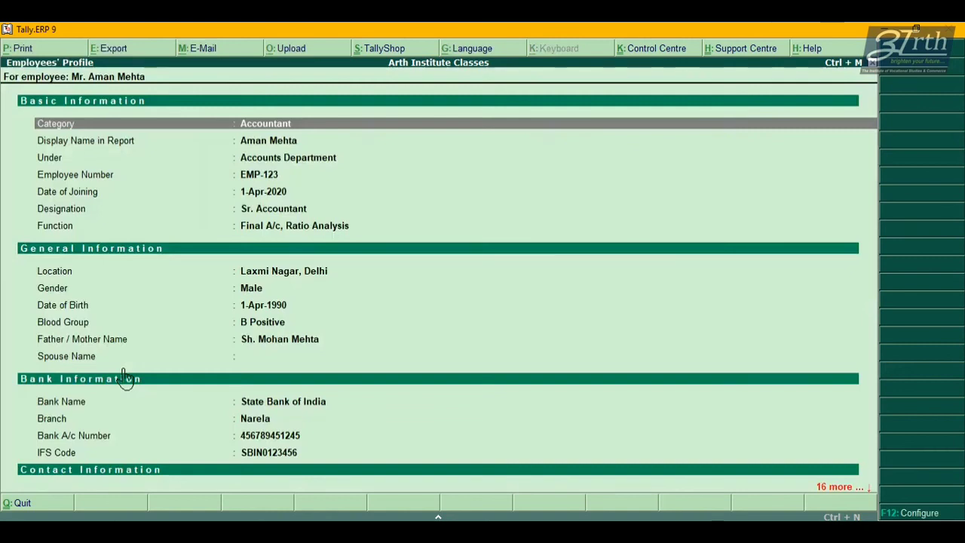
Review the basic, statutory and contact details, then close the profile report.
{"action": "key", "text": "Down"}
{"action": "key", "text": "Down"}
{"action": "key", "text": "Down"}
{"action": "key", "text": "Down"}
{"action": "key", "text": "Down"}
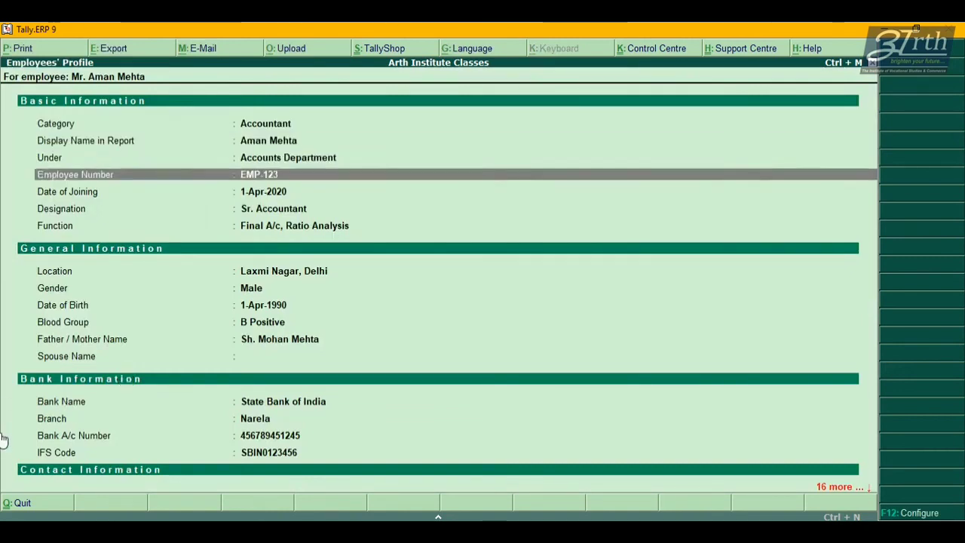
{"action": "key", "text": "Down"}
{"action": "key", "text": "Down"}
{"action": "key", "text": "Down"}
{"action": "key", "text": "Down"}
{"action": "key", "text": "Down"}
{"action": "key", "text": "Down"}
{"action": "key", "text": "Down"}
{"action": "key", "text": "Down"}
{"action": "key", "text": "Down"}
{"action": "key", "text": "Down"}
{"action": "key", "text": "Down"}
{"action": "key", "text": "Down"}
{"action": "key", "text": "Down"}
{"action": "key", "text": "Down"}
{"action": "key", "text": "Down"}
{"action": "key", "text": "Down"}
{"action": "key", "text": "Down"}
{"action": "key", "text": "Down"}
{"action": "key", "text": "Down"}
{"action": "key", "text": "Down"}
{"action": "key", "text": "Up"}
{"action": "key", "text": "Up"}
{"action": "key", "text": "Up"}
{"action": "key", "text": "Up"}
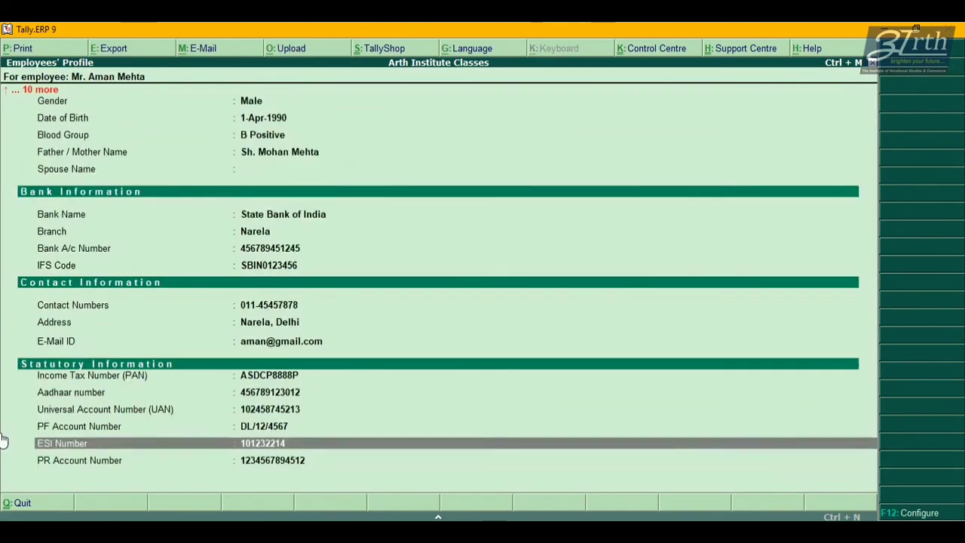
{"action": "key", "text": "Up"}
{"action": "key", "text": "Up"}
{"action": "key", "text": "Up"}
{"action": "key", "text": "Up"}
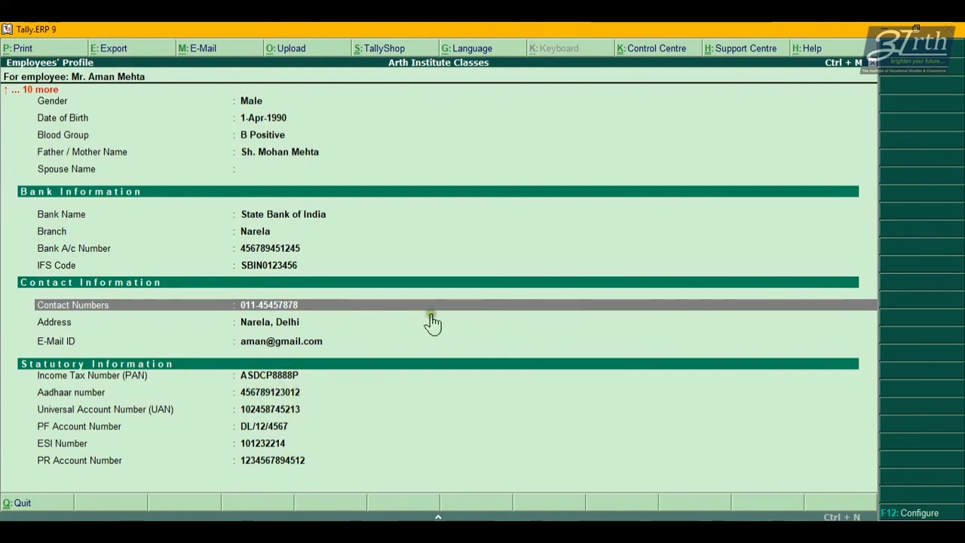
{"action": "key", "text": "Escape"}
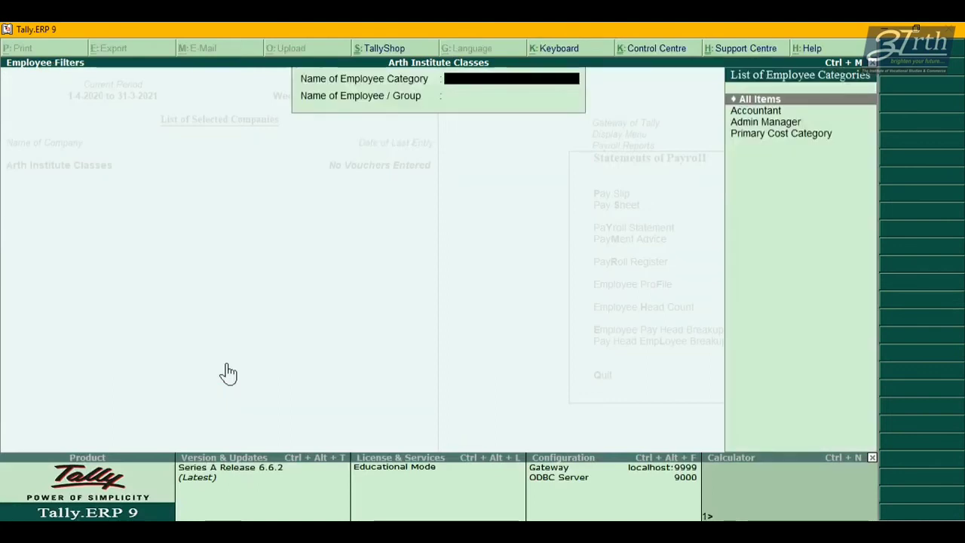
Return to Gateway of Tally and open Payroll Info > Employees, moving to the multiple-employee option.
{"action": "key", "text": "Escape"}
{"action": "key", "text": "Escape"}
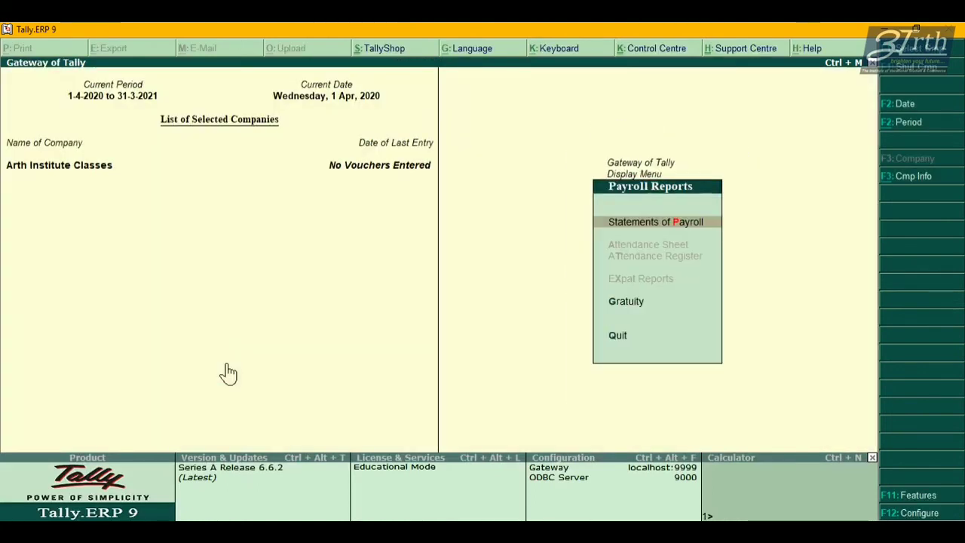
{"action": "key", "text": "Escape"}
{"action": "key", "text": "Escape"}
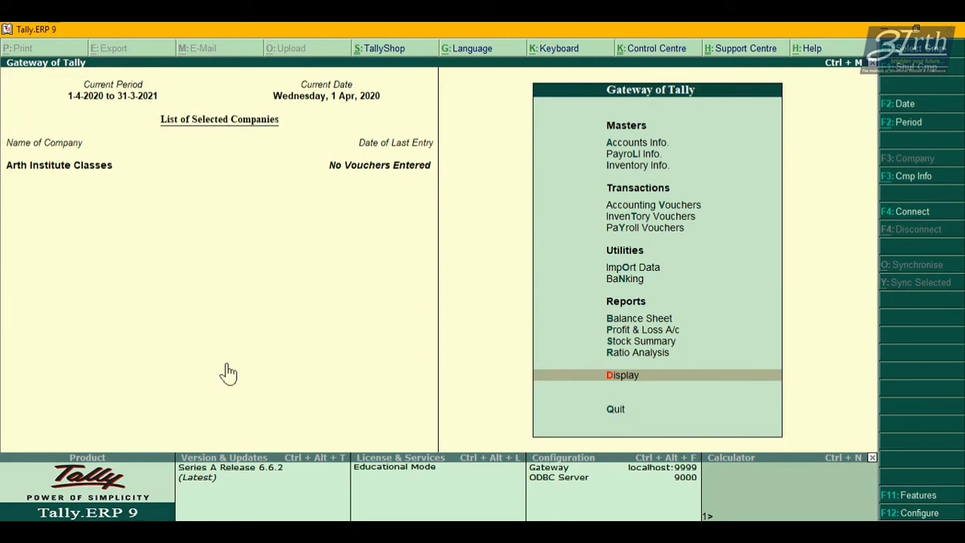
{"action": "key", "text": "l"}
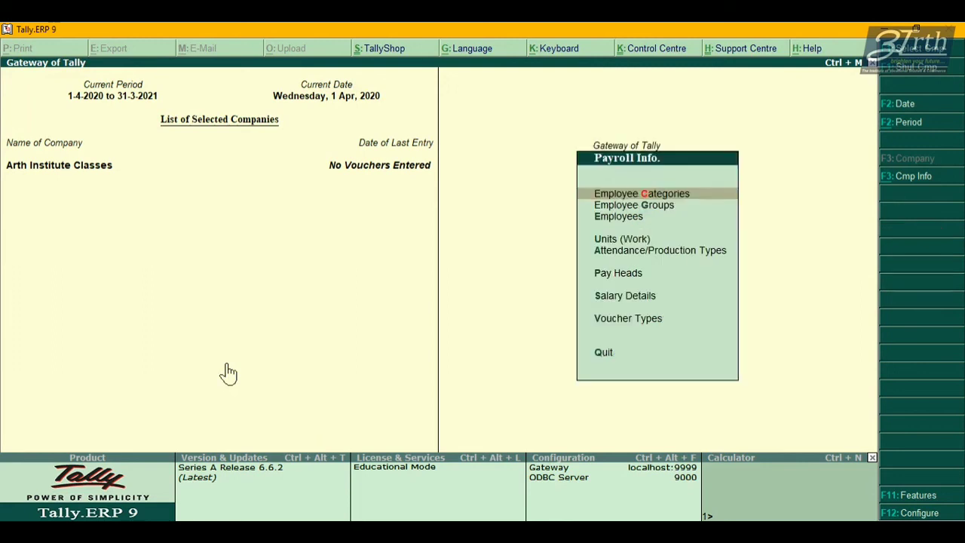
{"action": "key", "text": "Down"}
{"action": "key", "text": "Down"}
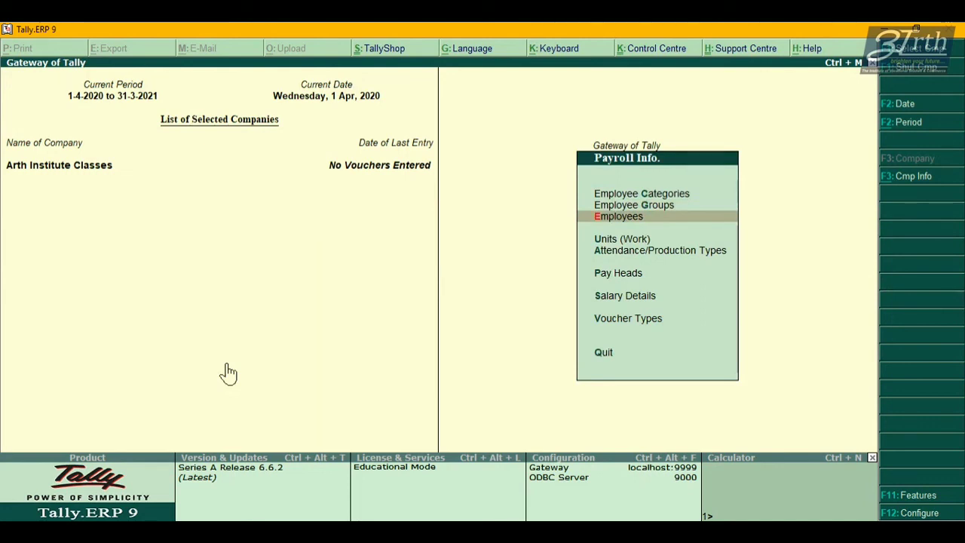
{"action": "key", "text": "Return"}
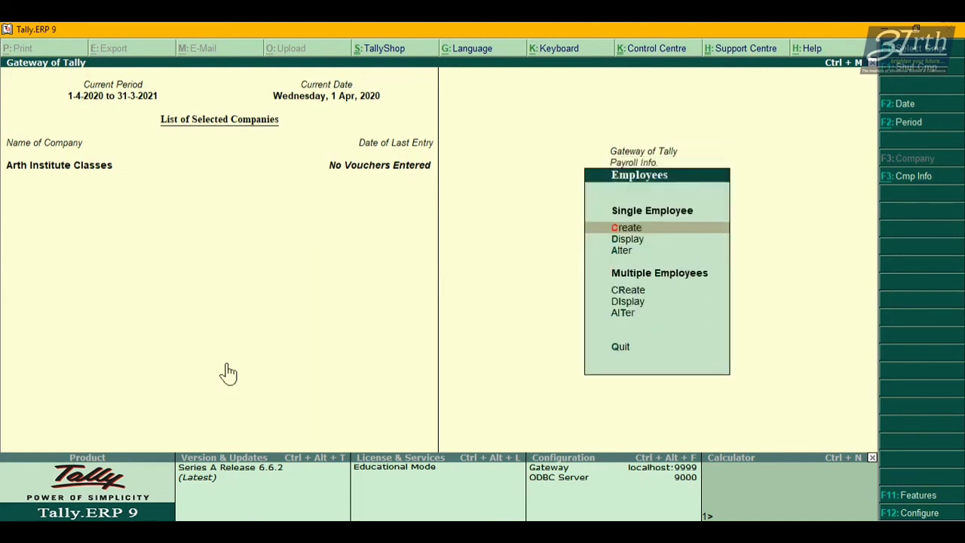
{"action": "key", "text": "Down"}
{"action": "key", "text": "Down"}
{"action": "key", "text": "Down"}
Open Multi Employee Creation, set the employee group to Accounts Department, then quit without saving.
{"action": "key", "text": "Return"}
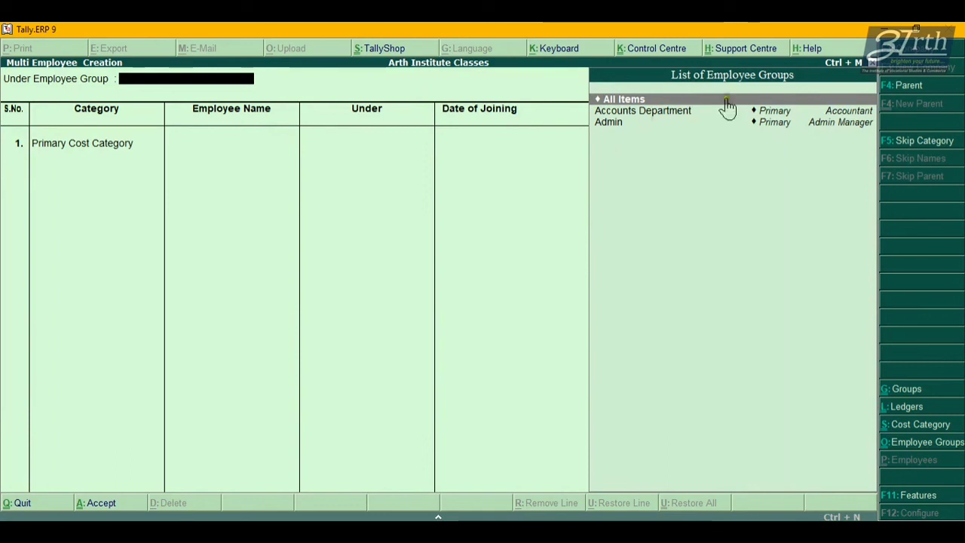
{"action": "left_click", "coordinate": [614, 101]}
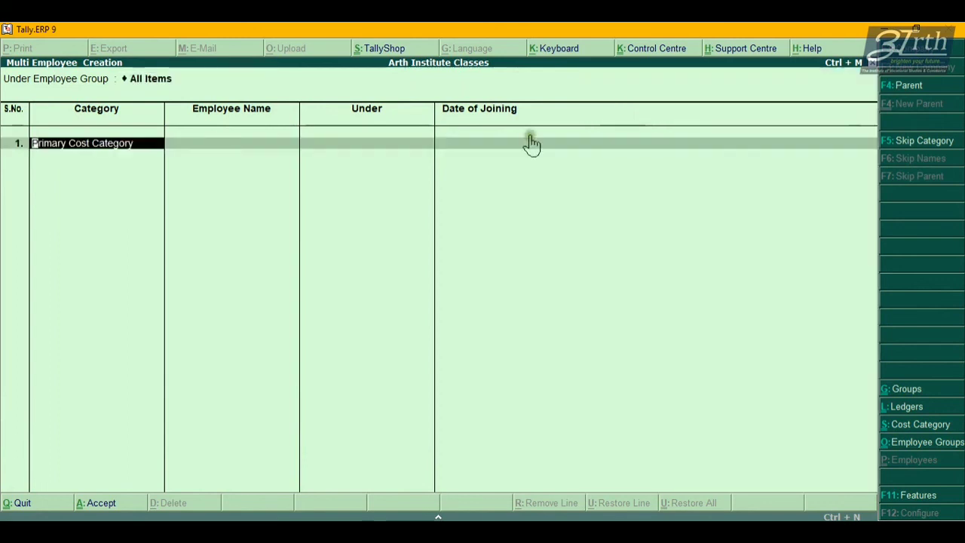
{"action": "key", "text": "BackSpace"}
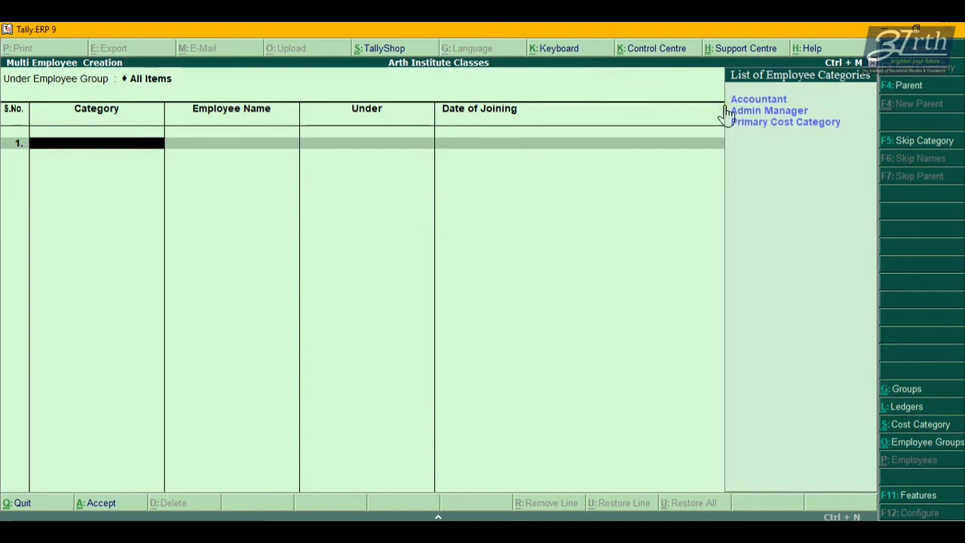
{"action": "key", "text": "BackSpace"}
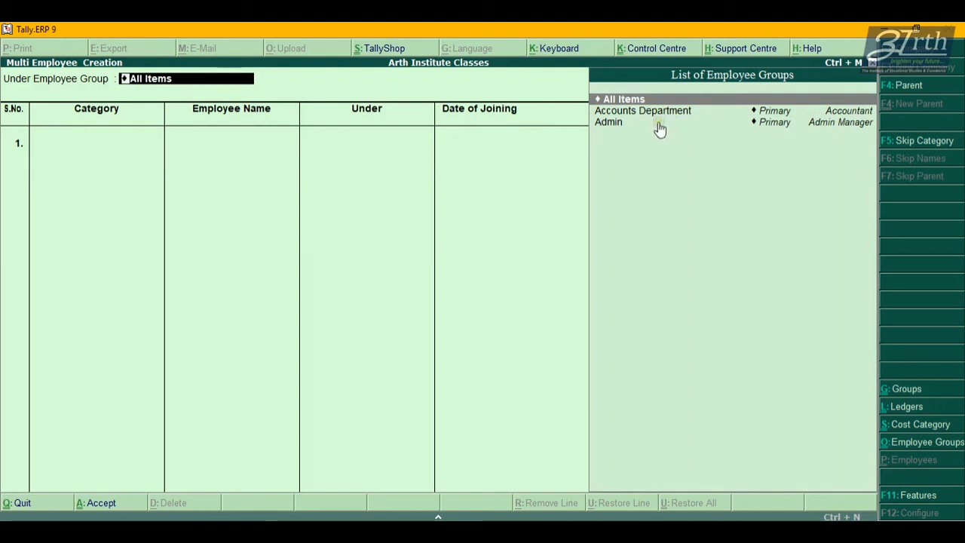
{"action": "key", "text": "Down"}
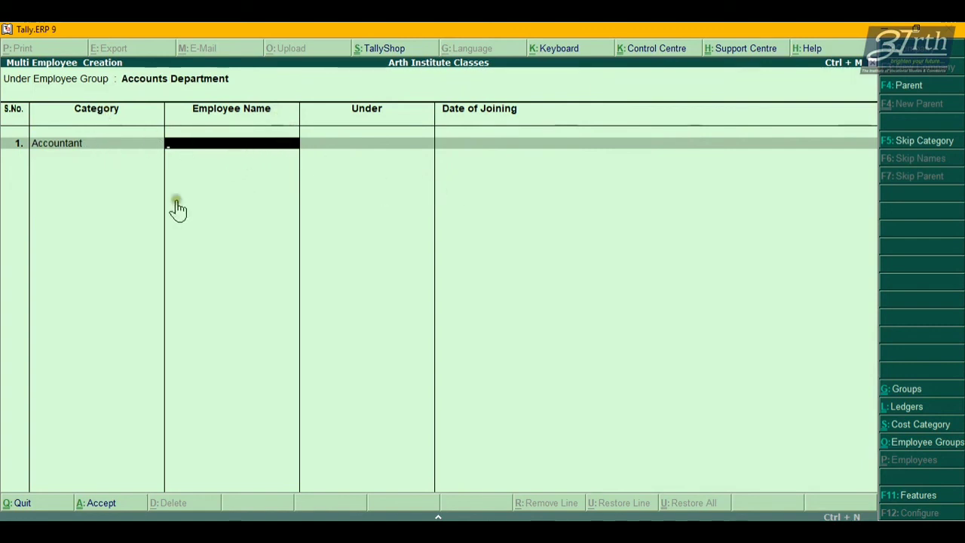
{"action": "key", "text": "Escape"}
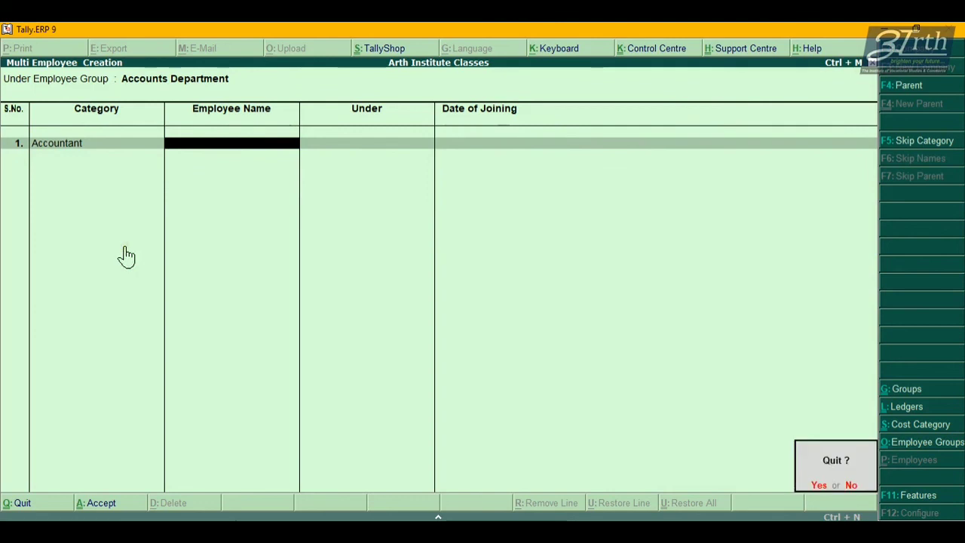
{"action": "key", "text": "Return"}
Back out of the Employees menu to the Gateway of Tally for Arth Institute Classes.
{"action": "key", "text": "Escape"}
{"action": "key", "text": "Escape"}
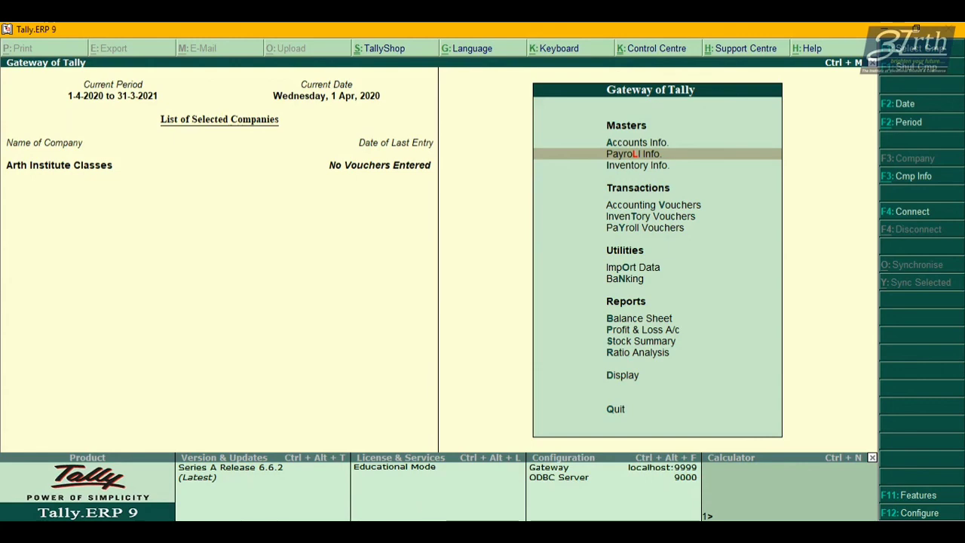
{"action": "left_click", "coordinate": [451, 531]}
{"action": "left_click", "coordinate": [384, 506]}
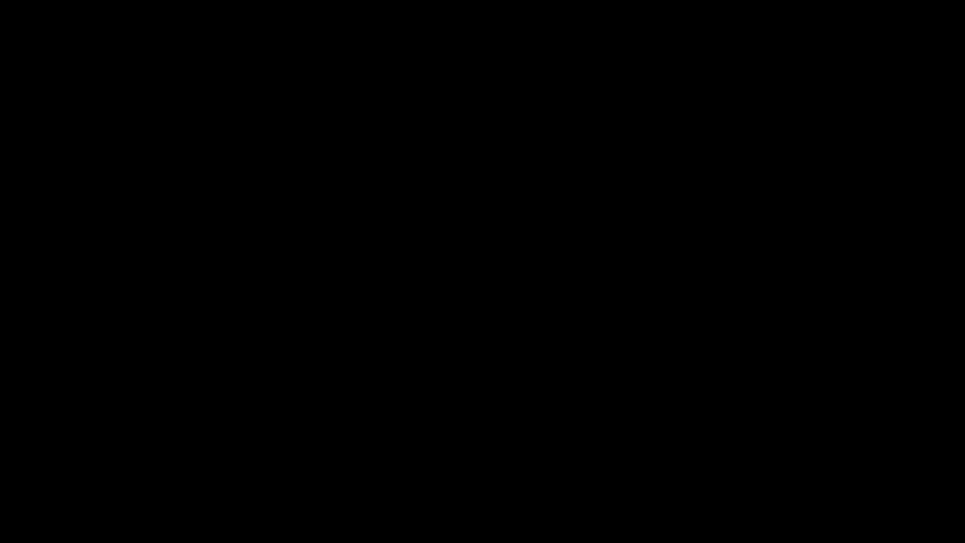